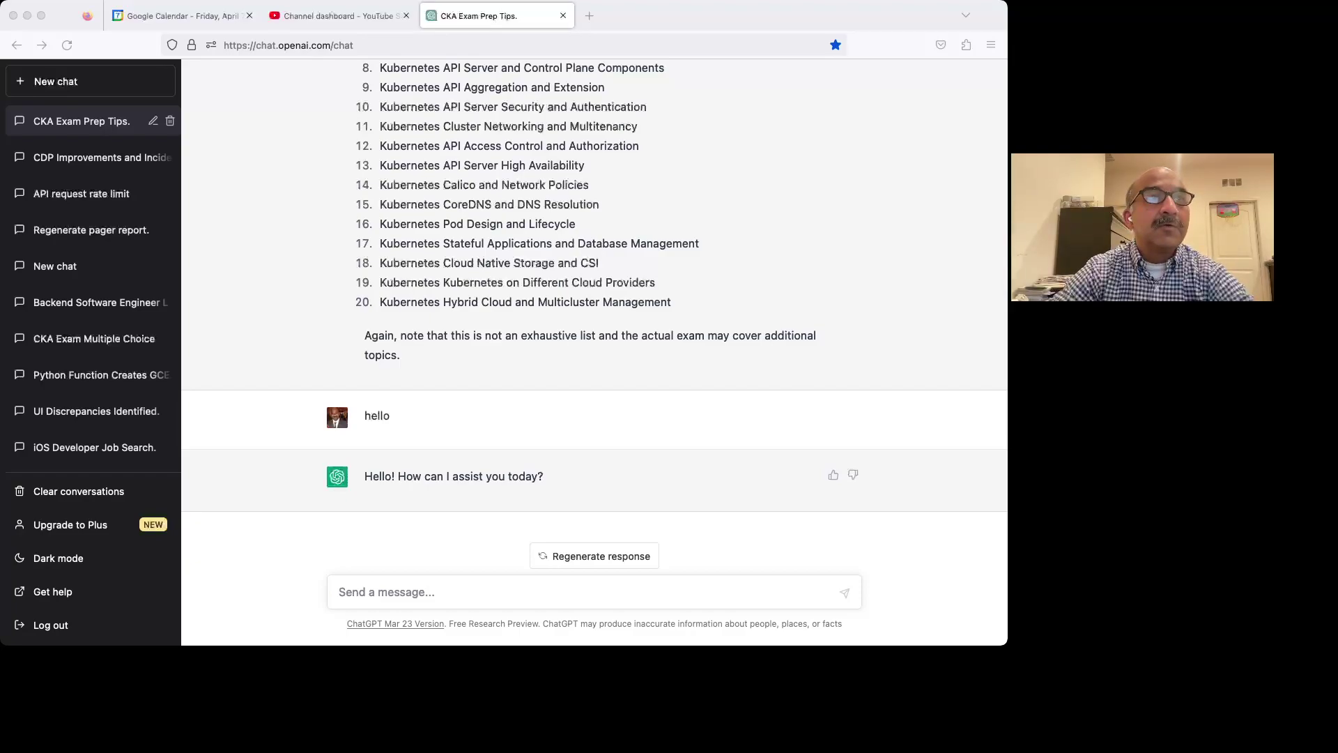
- Ask ChatGPT 'Give me a list of topics covered in the CKA exam'
{"action": "left_click", "coordinate": [339, 592]}
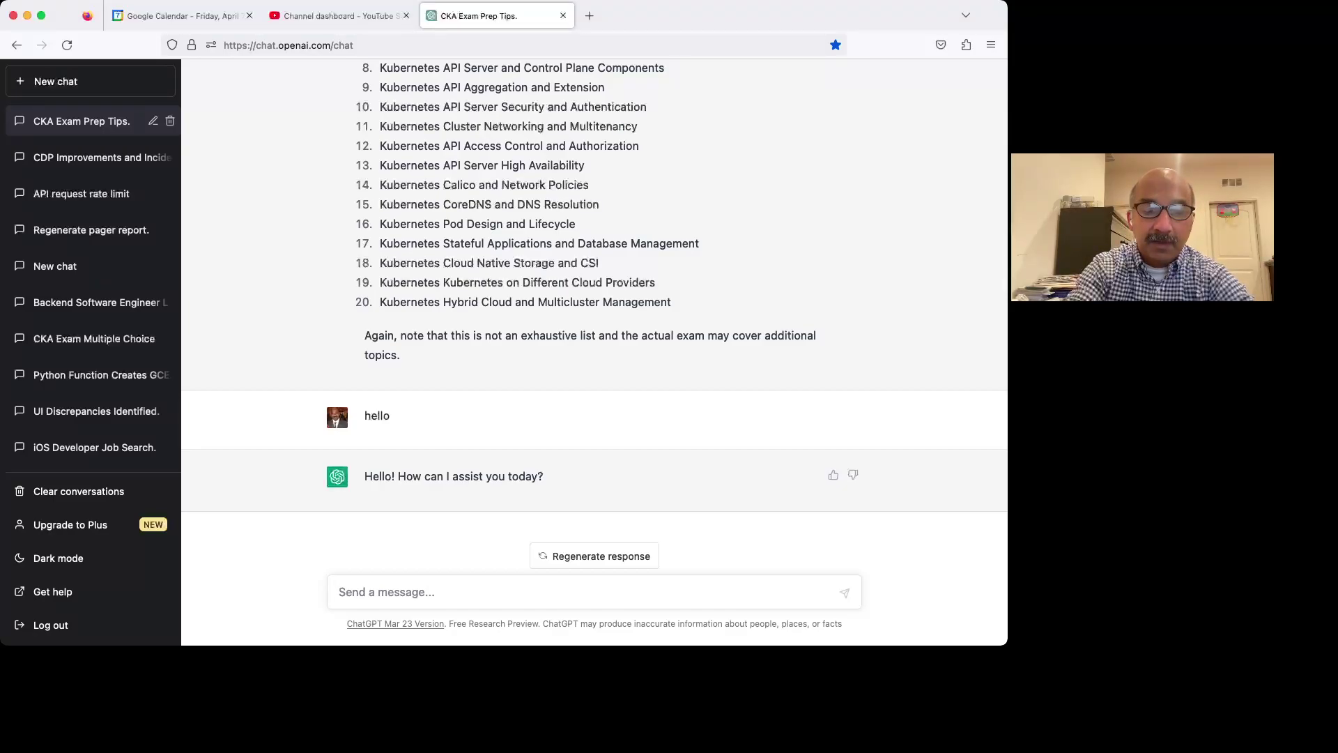
{"action": "type", "text": "Give"}
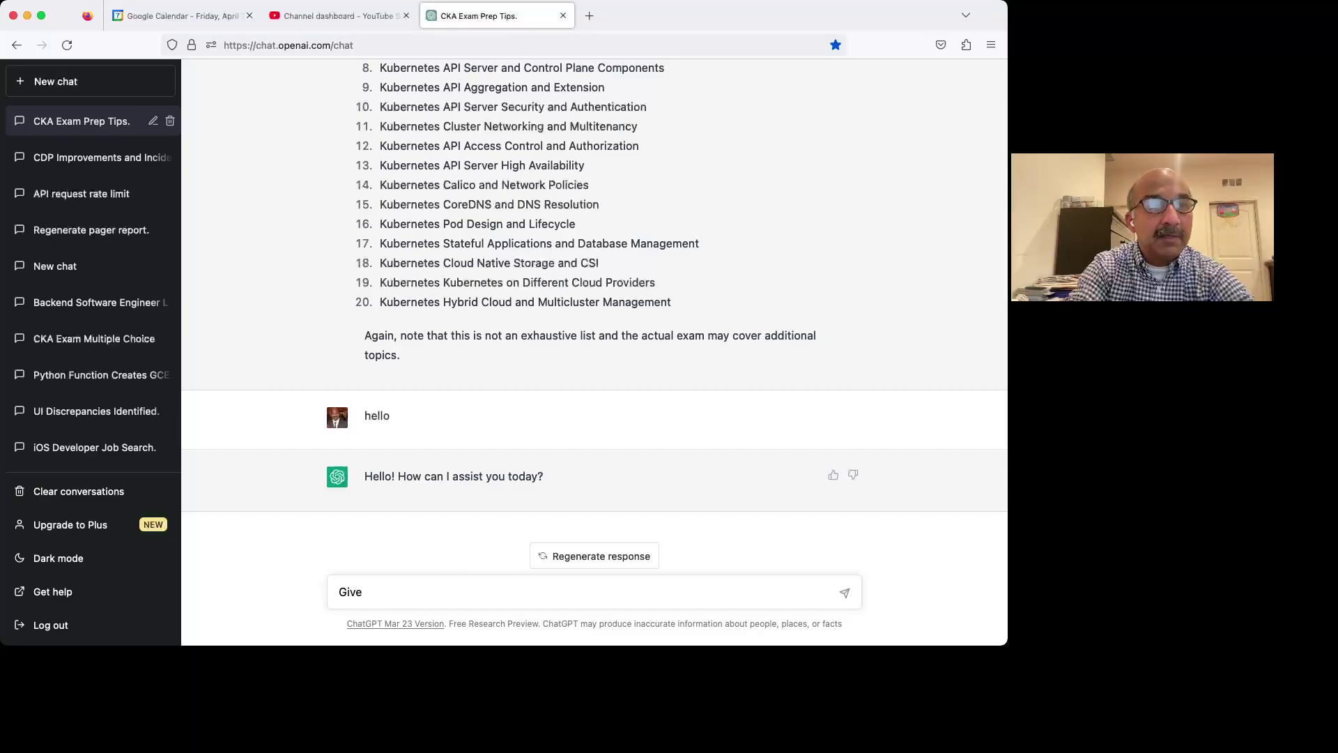
{"action": "type", "text": " me a list "}
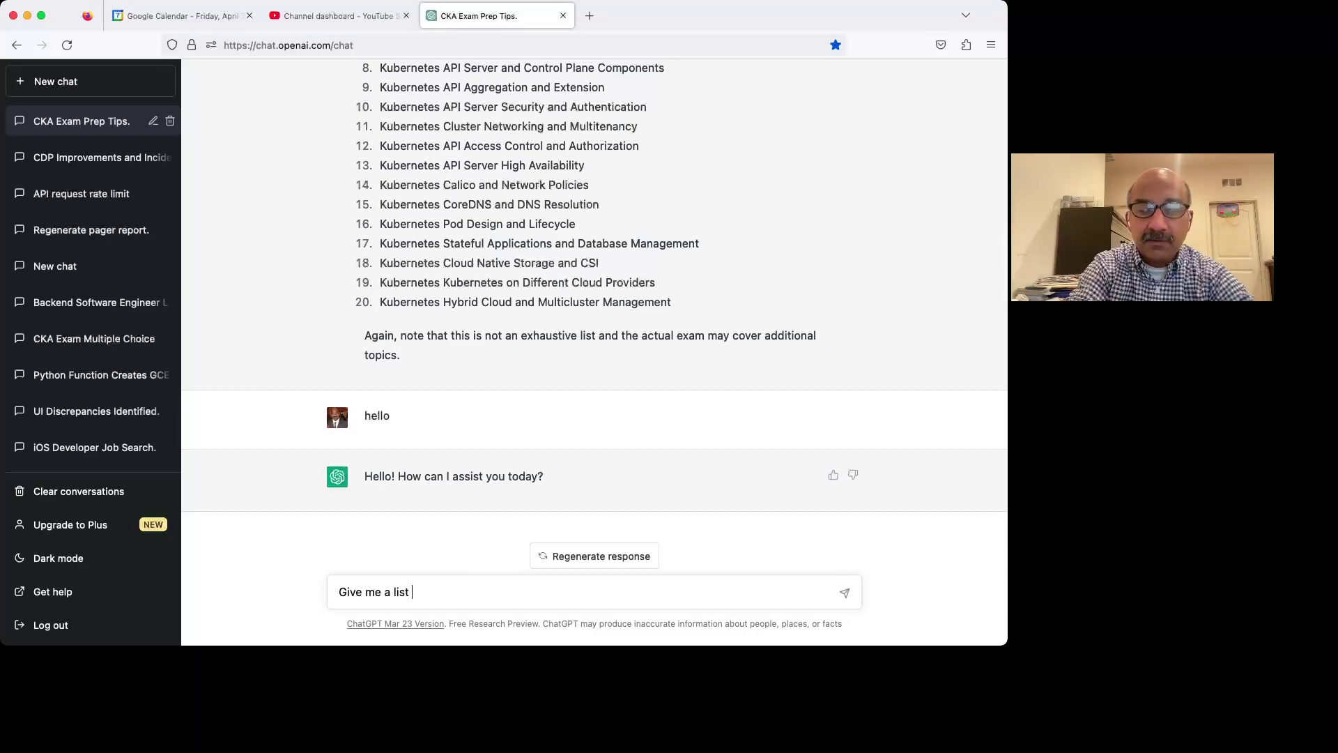
{"action": "type", "text": "of topics"}
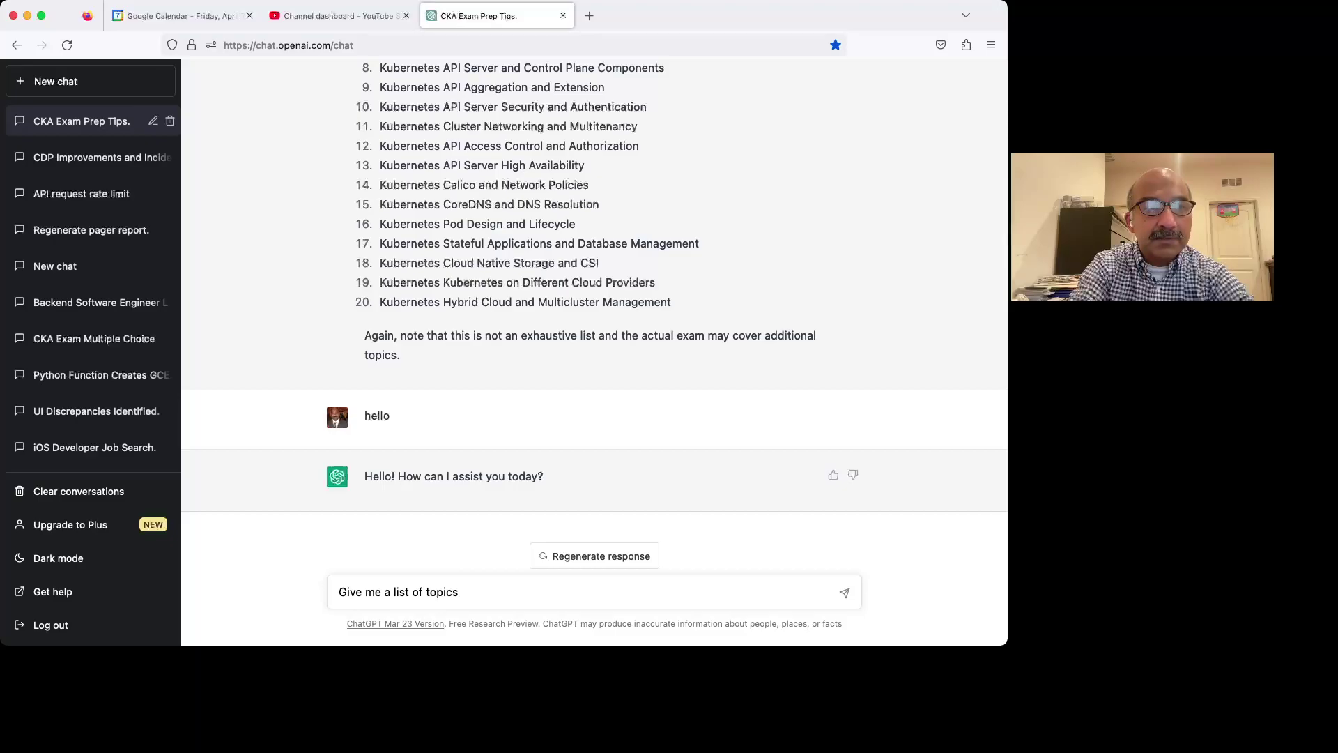
{"action": "type", "text": " covered"}
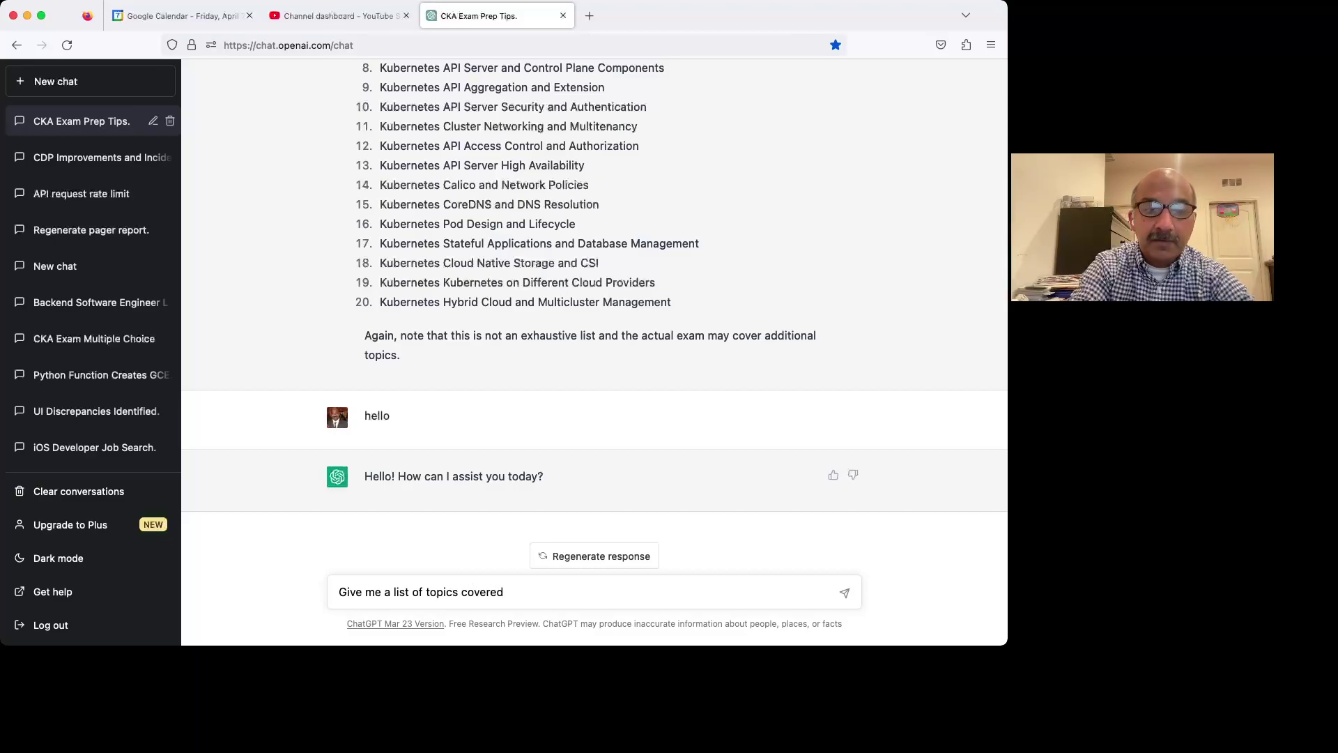
{"action": "type", "text": " in the C"}
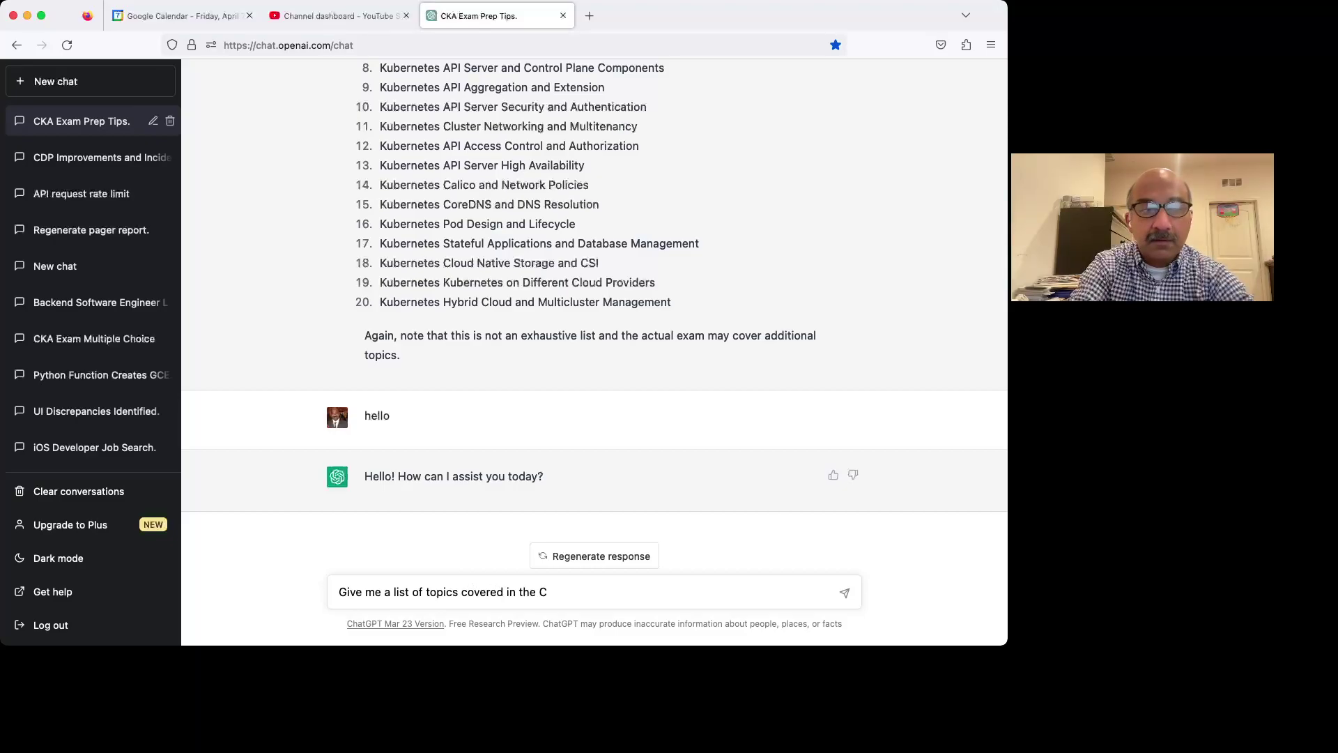
{"action": "type", "text": "KA exam"}
{"action": "key", "text": "Return"}
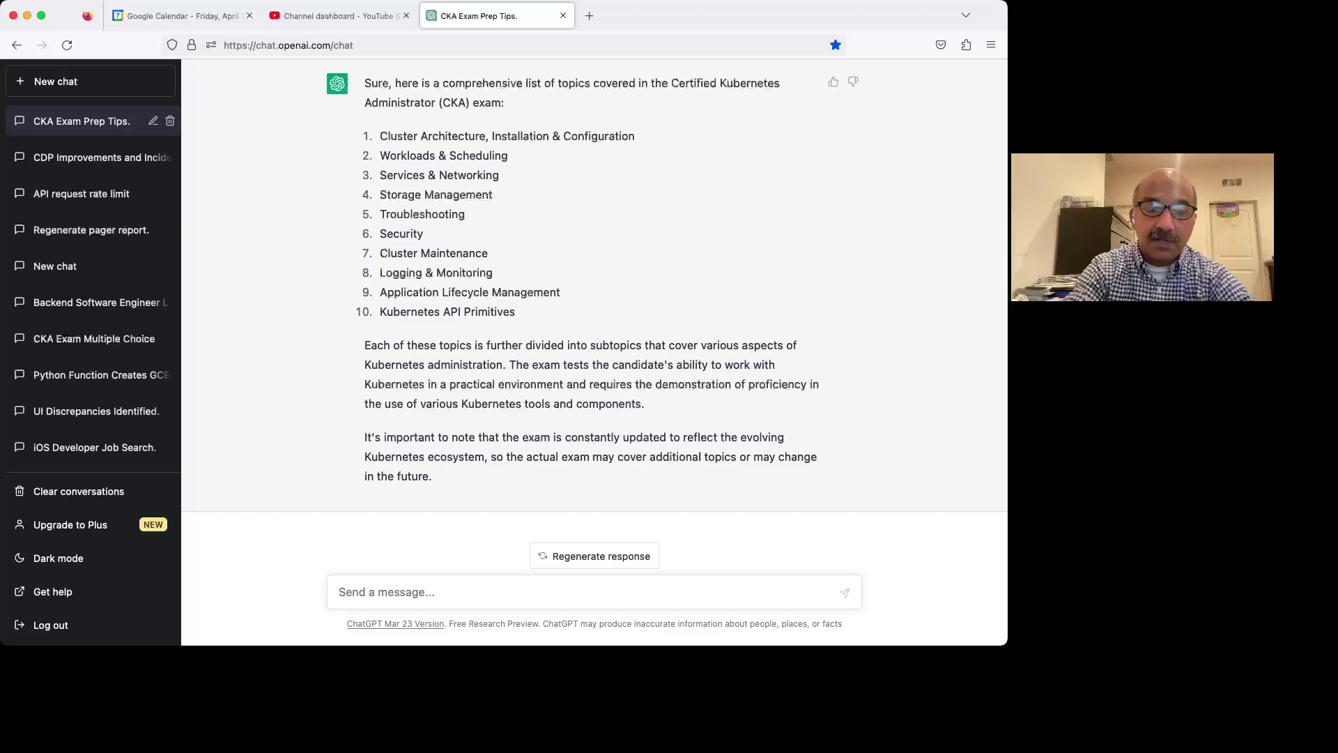
- Send the follow-up 'Give me 20 subtopics'
{"action": "type", "text": "Give me "}
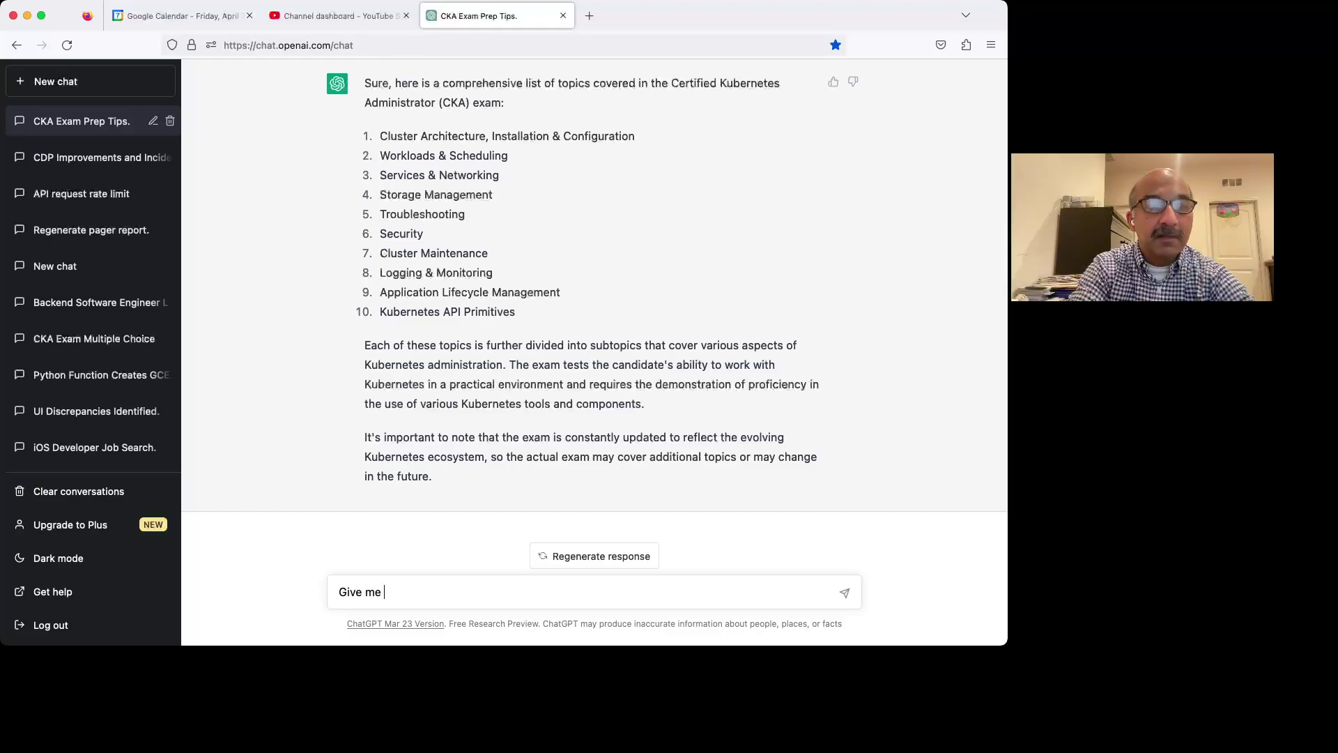
{"action": "type", "text": "20"}
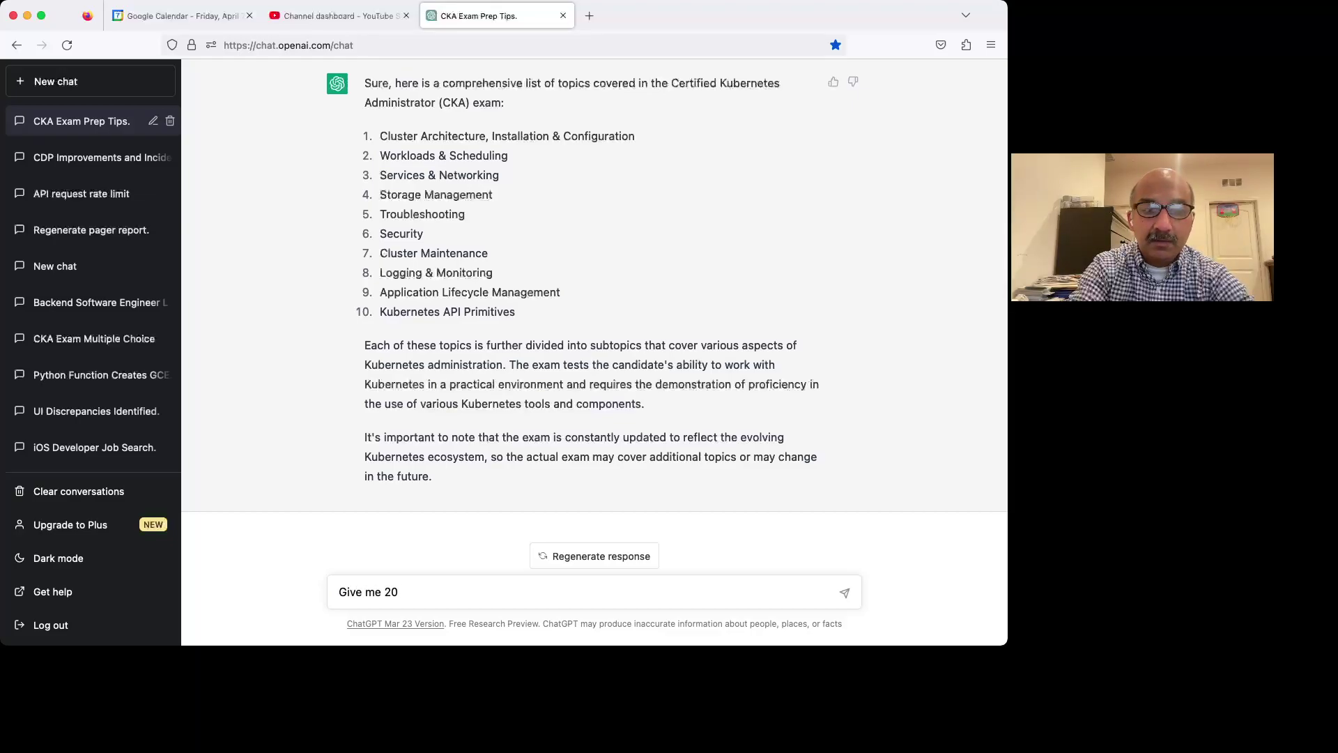
{"action": "type", "text": " subtopics"}
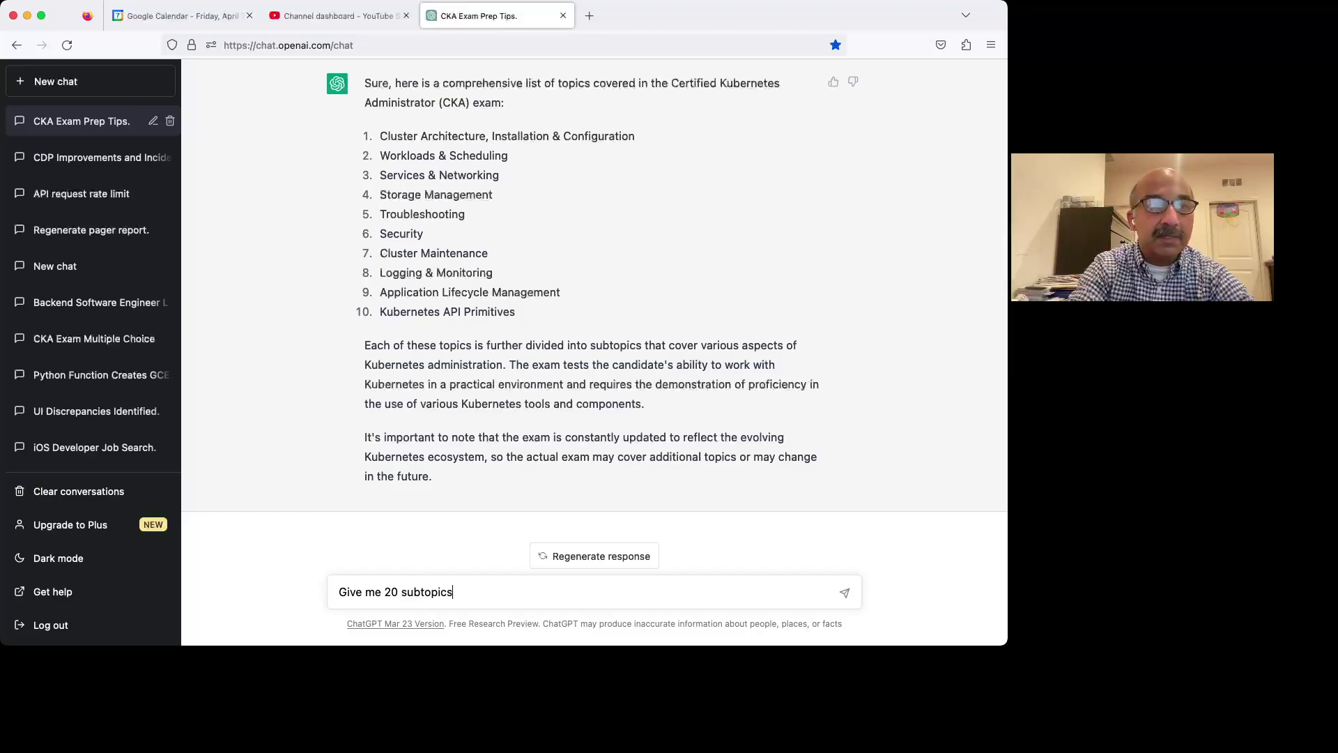
{"action": "key", "text": "Return"}
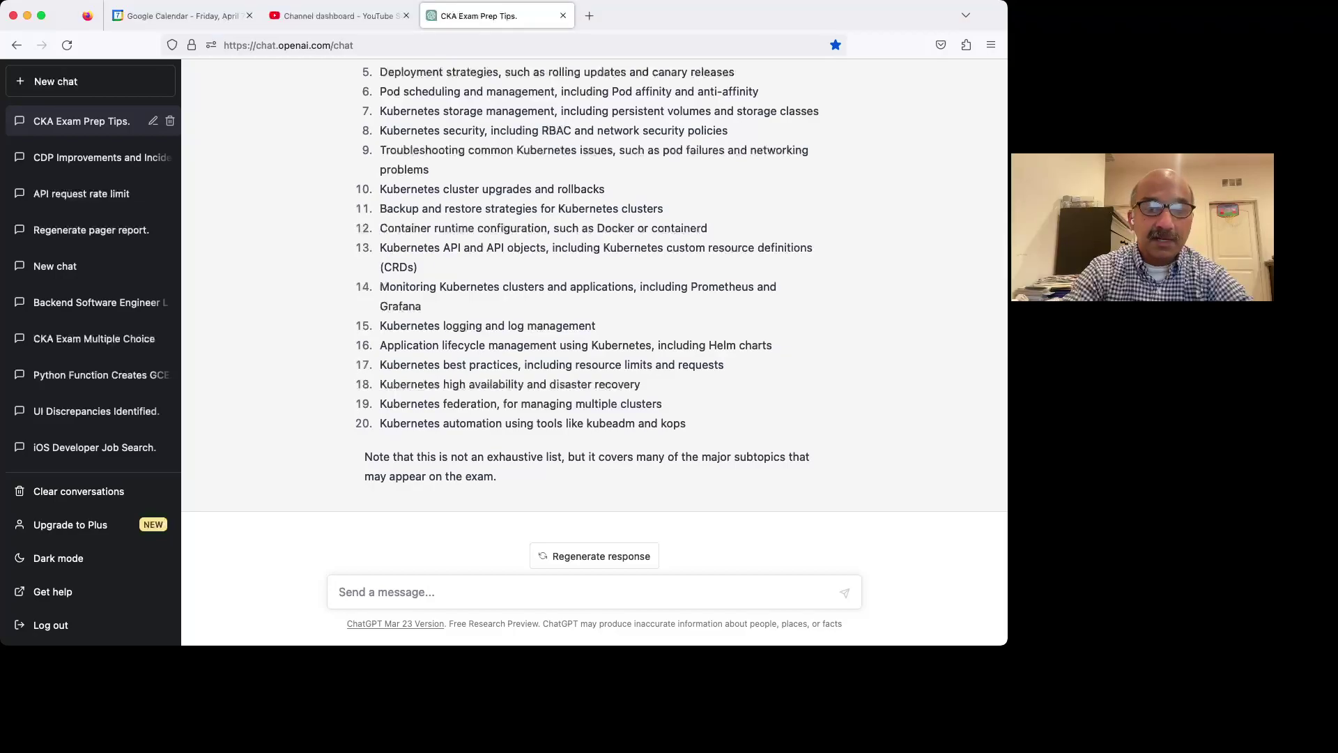
- Ask ChatGPT 'give me a super easy CKA excercise'
{"action": "type", "text": "give a"}
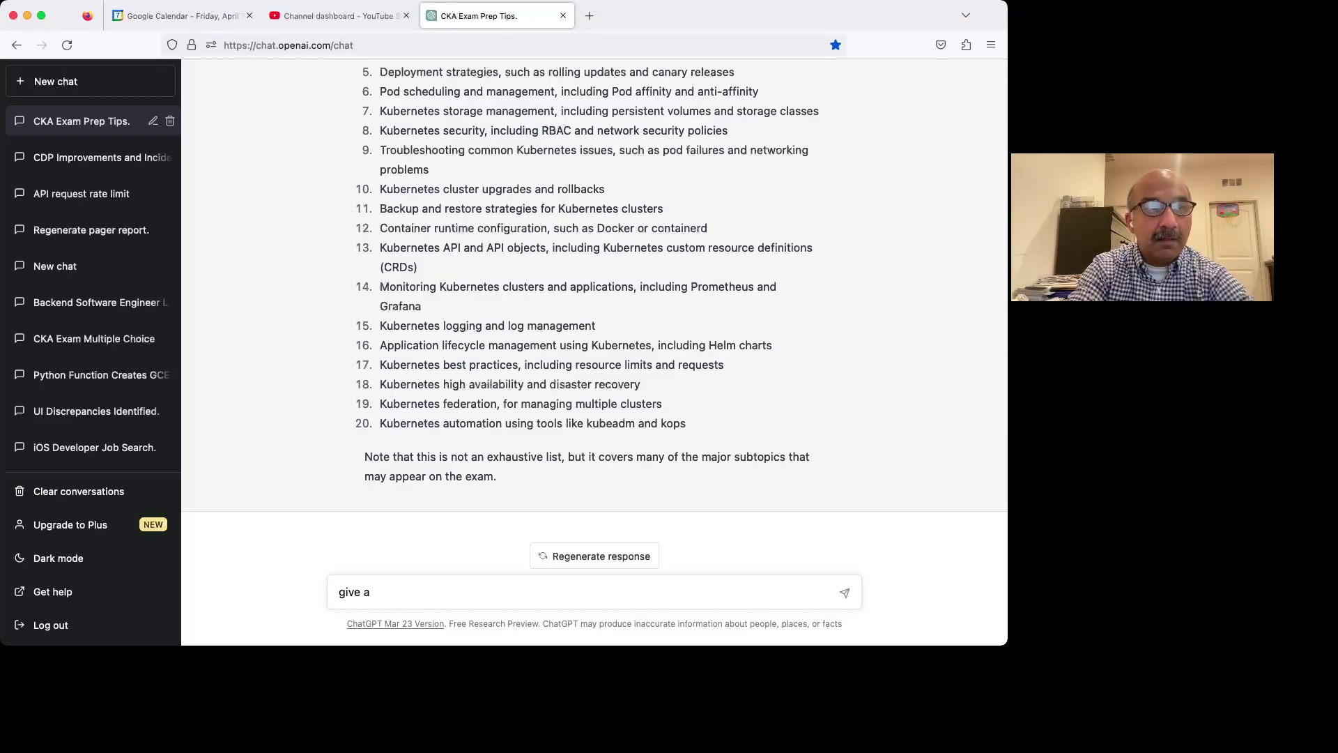
{"action": "key", "text": "BackSpace"}
{"action": "type", "text": "me a supe"}
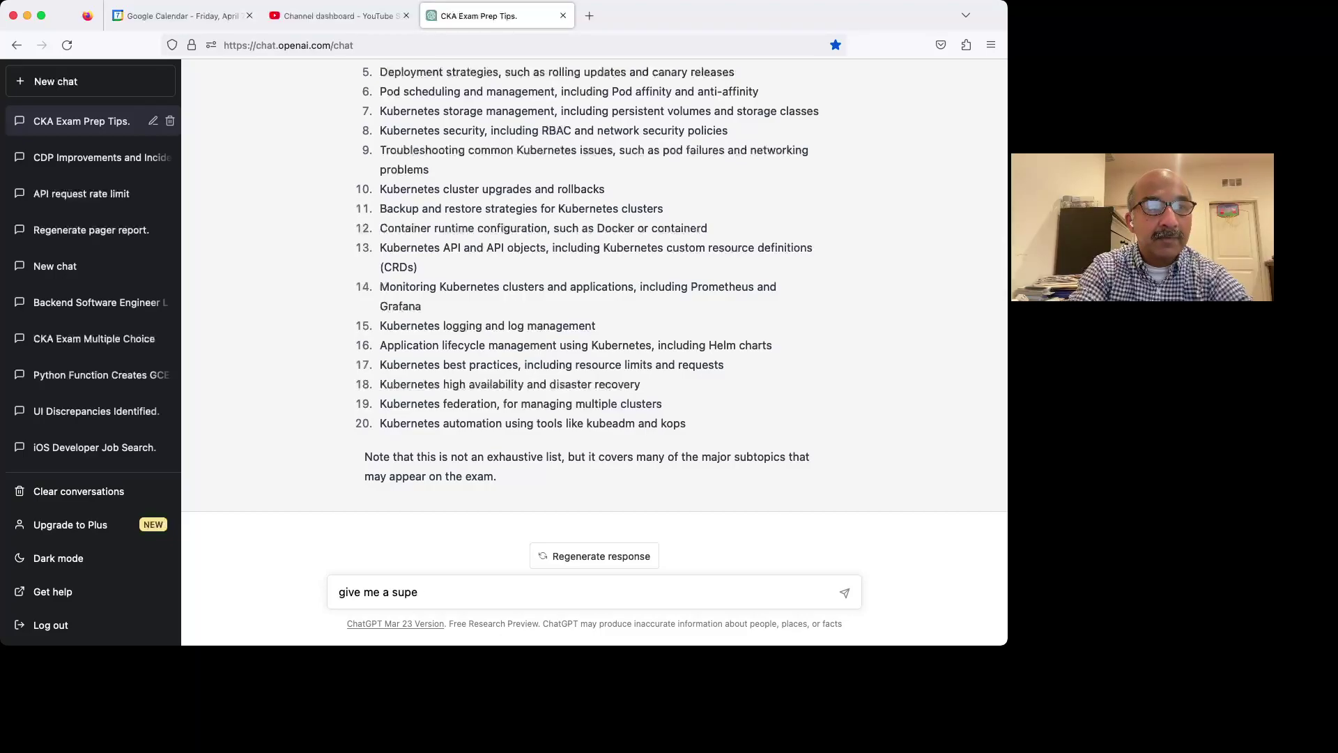
{"action": "type", "text": "r e"}
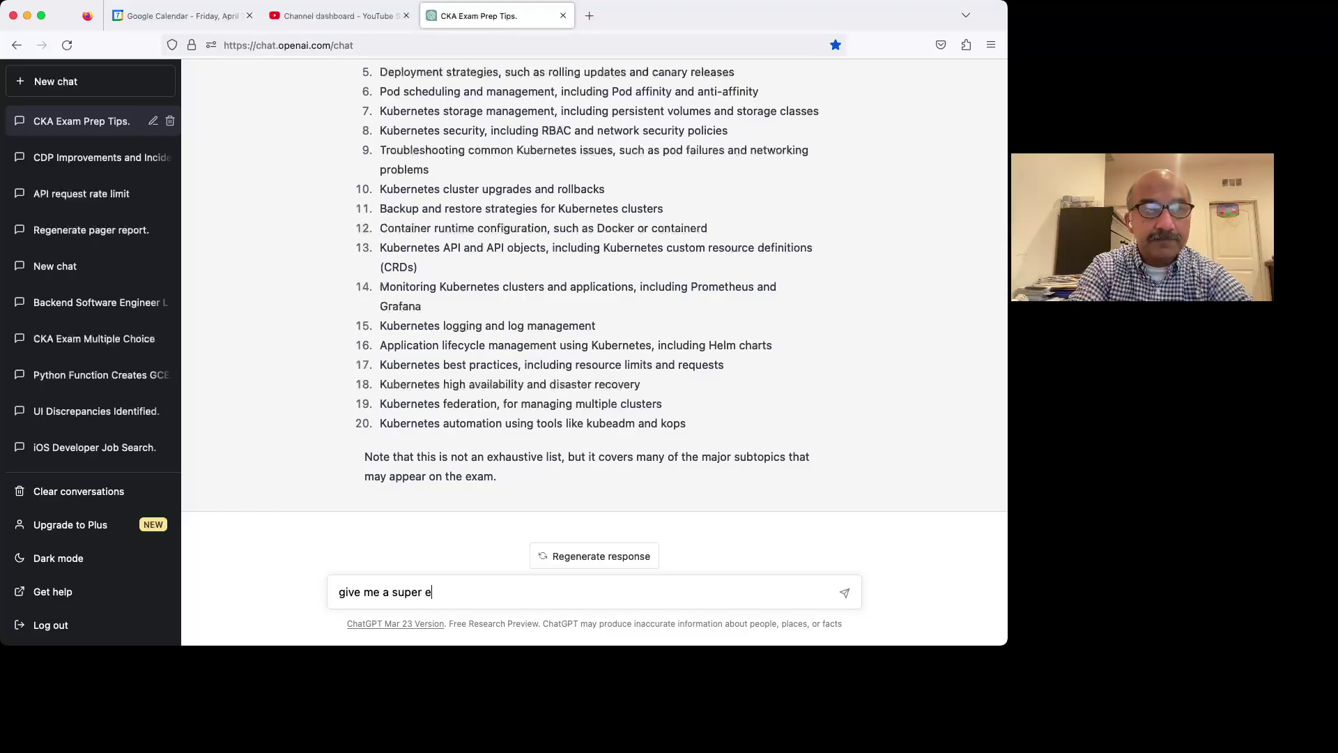
{"action": "type", "text": "asy C"}
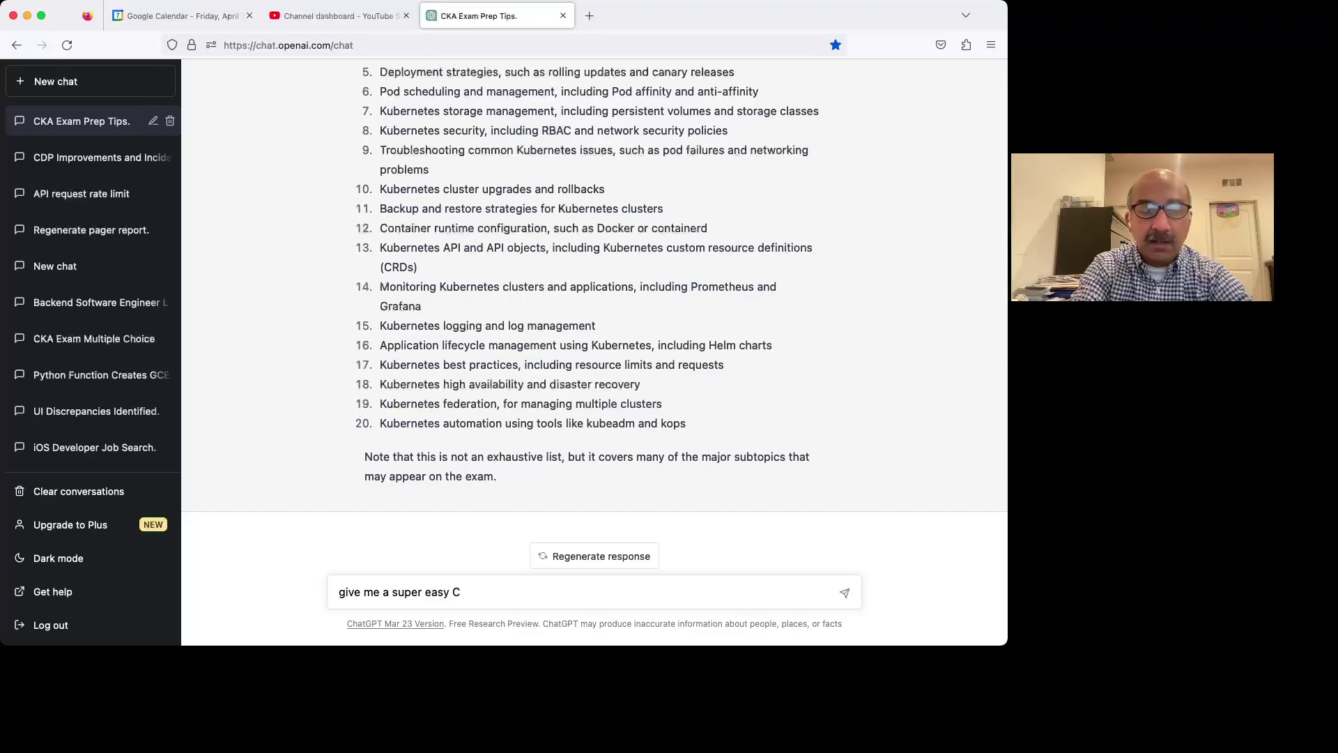
{"action": "type", "text": "KA exce"}
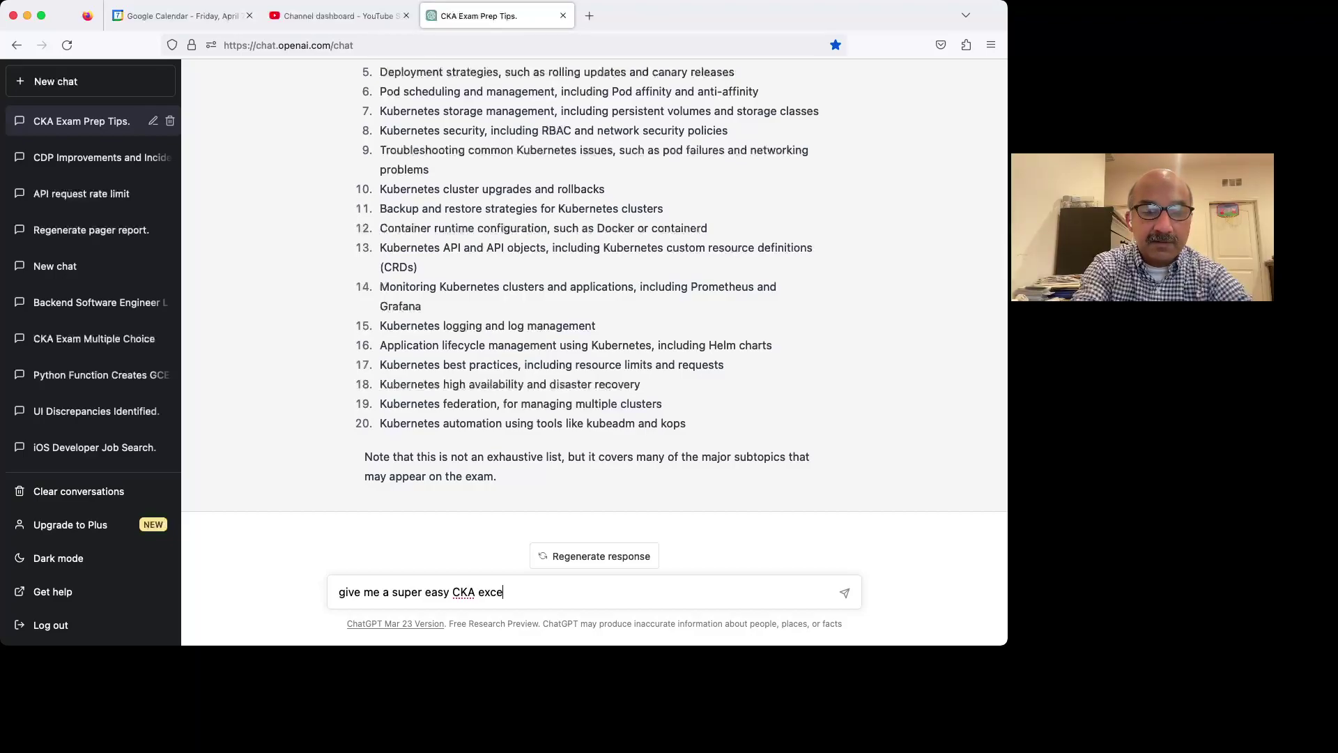
{"action": "type", "text": "rcise"}
{"action": "key", "text": "Return"}
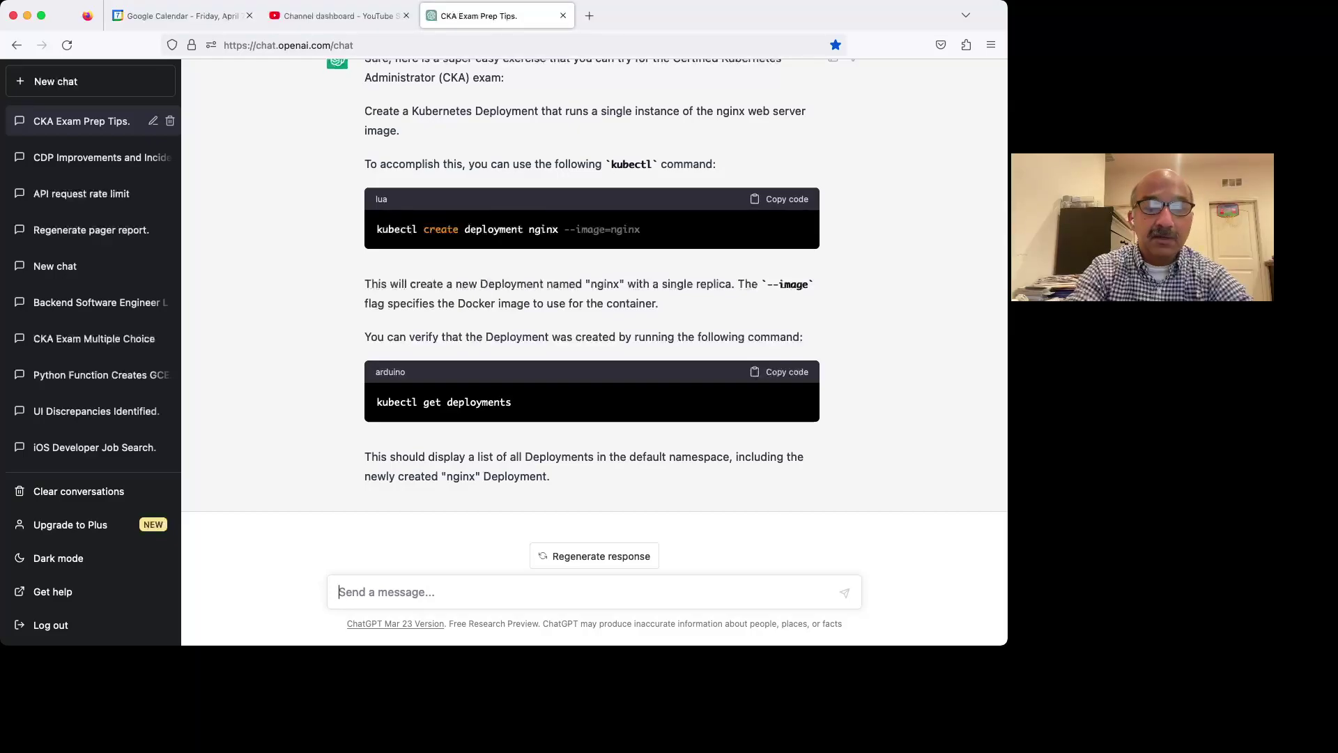
{"action": "type", "text": "give "}
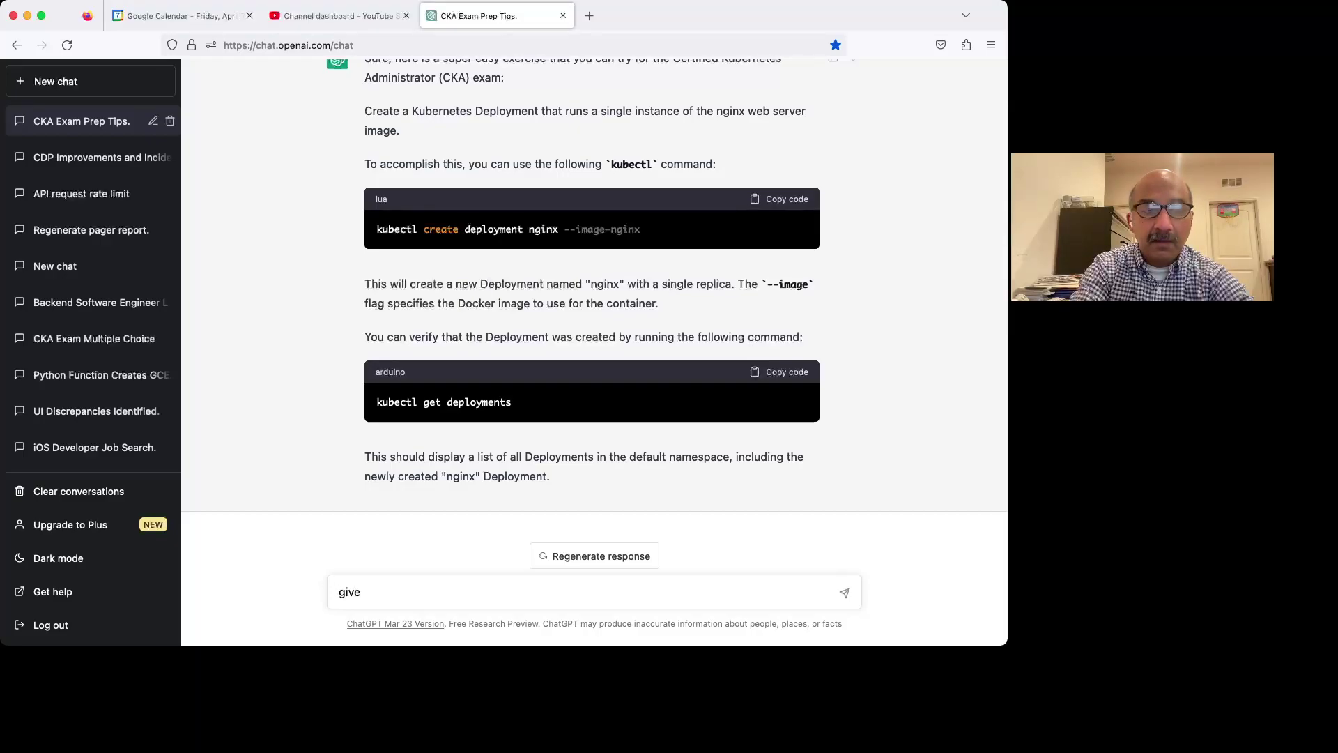
{"action": "type", "text": "me "}
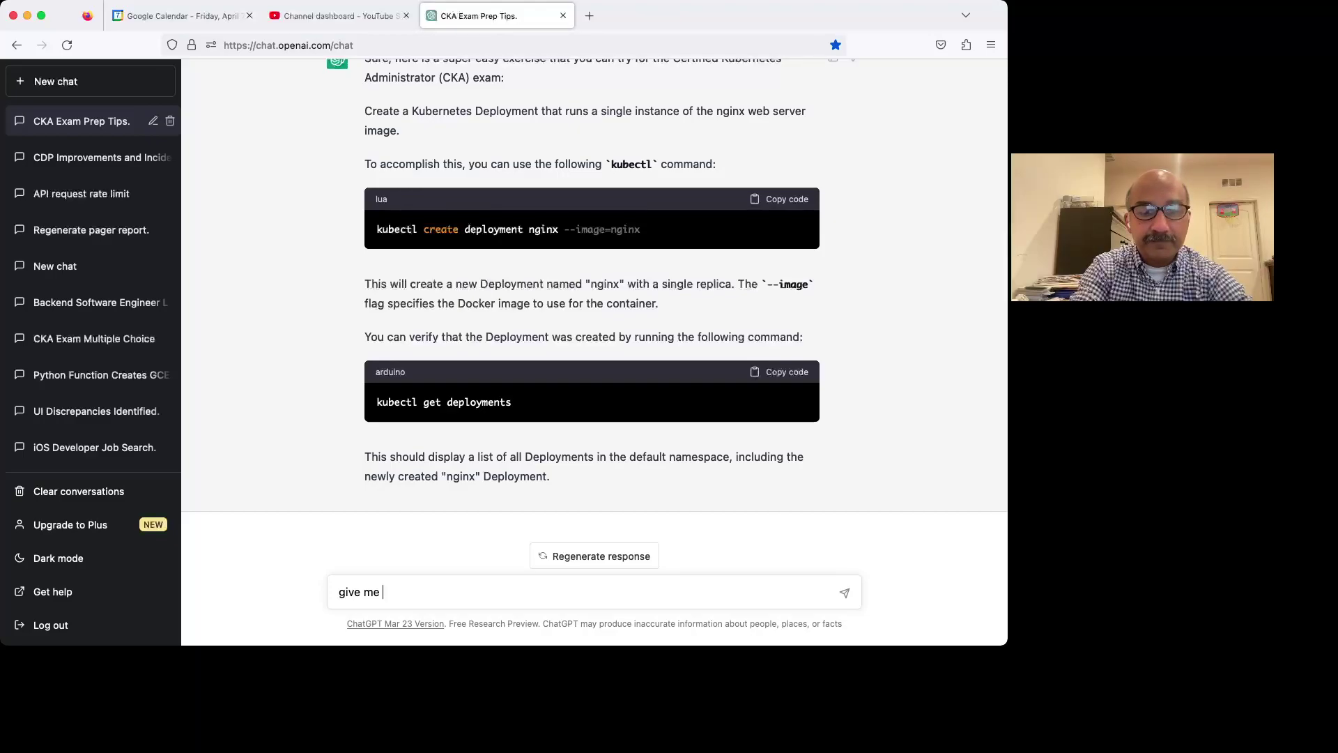
{"action": "type", "text": "ecka "}
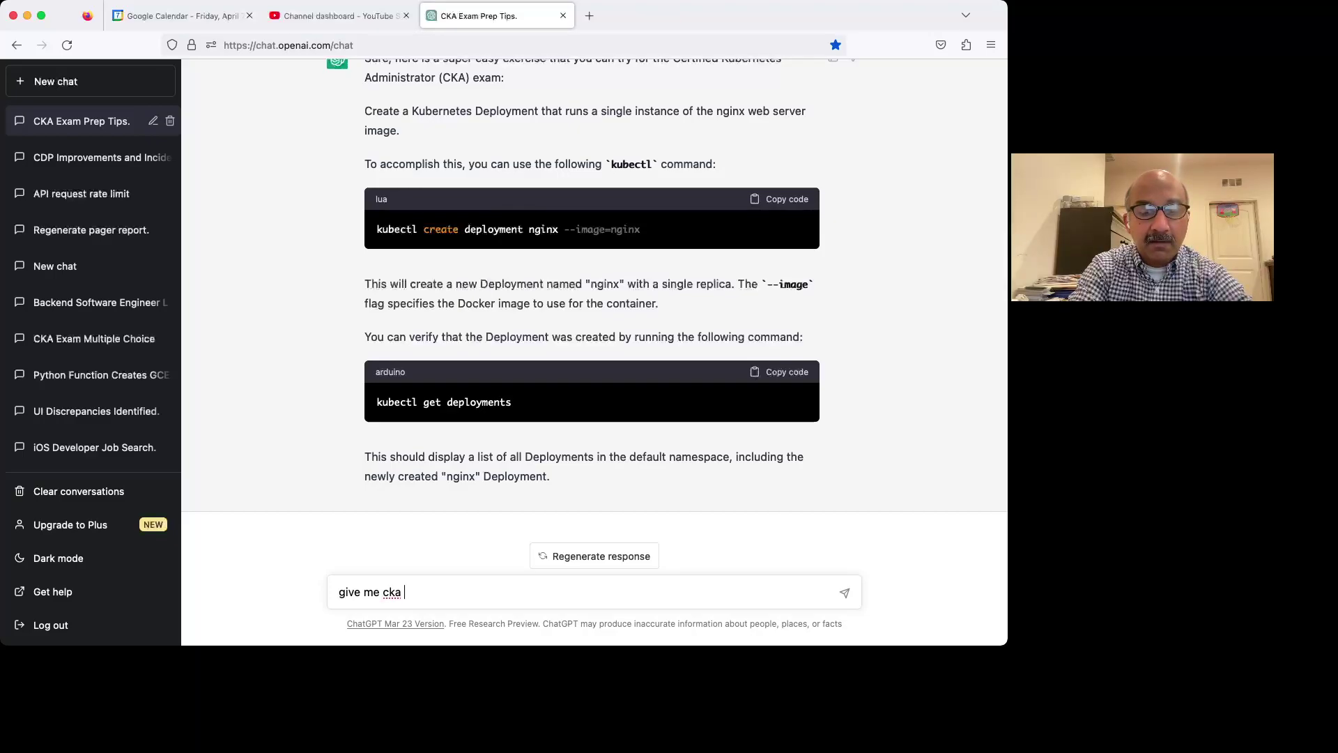
{"action": "type", "text": "exam execr"}
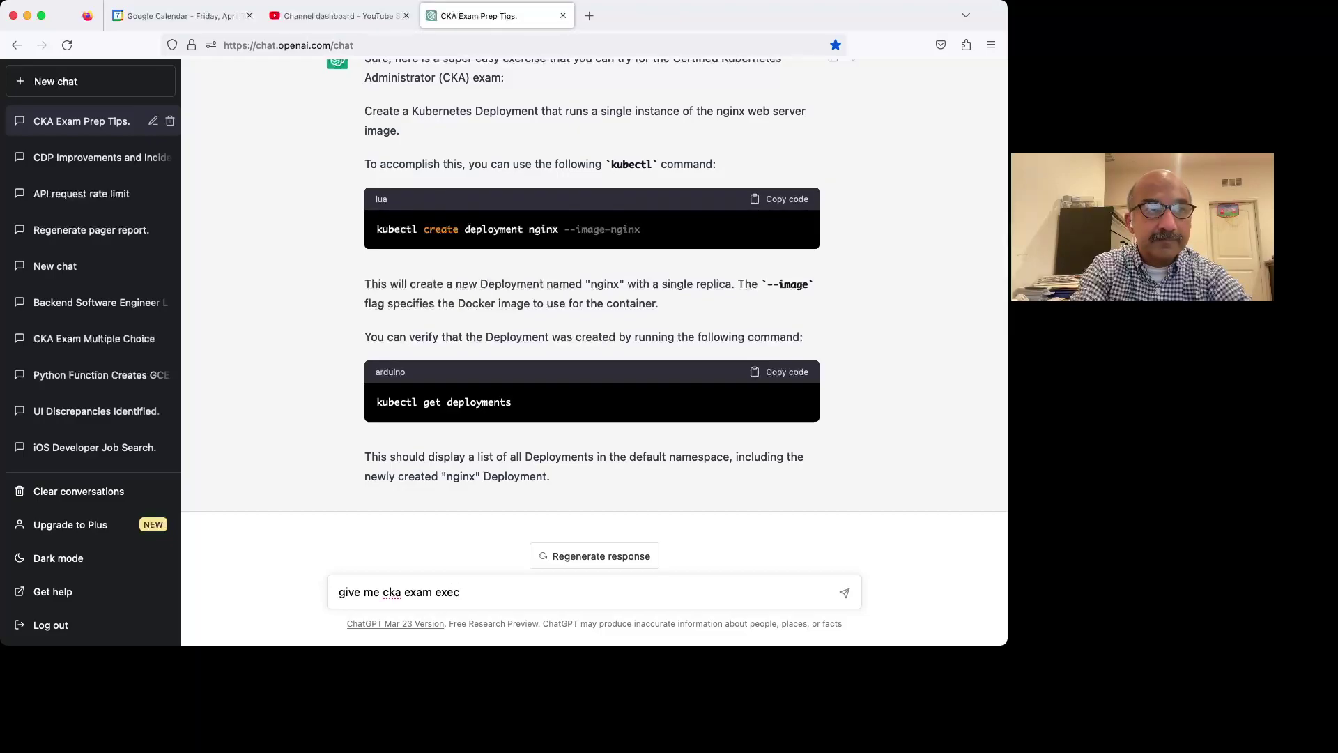
{"action": "key", "text": "BackSpace"}
{"action": "type", "text": "rcise"}
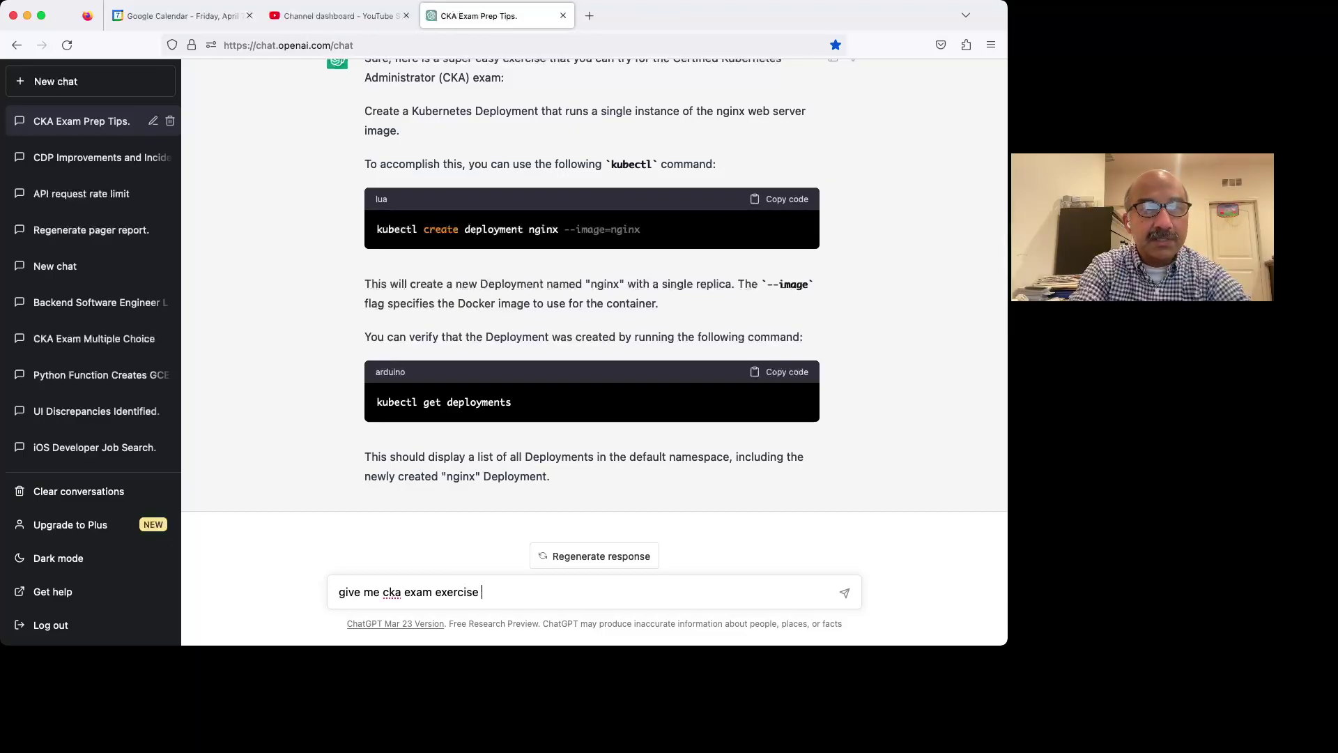
{"action": "type", "text": " on the"}
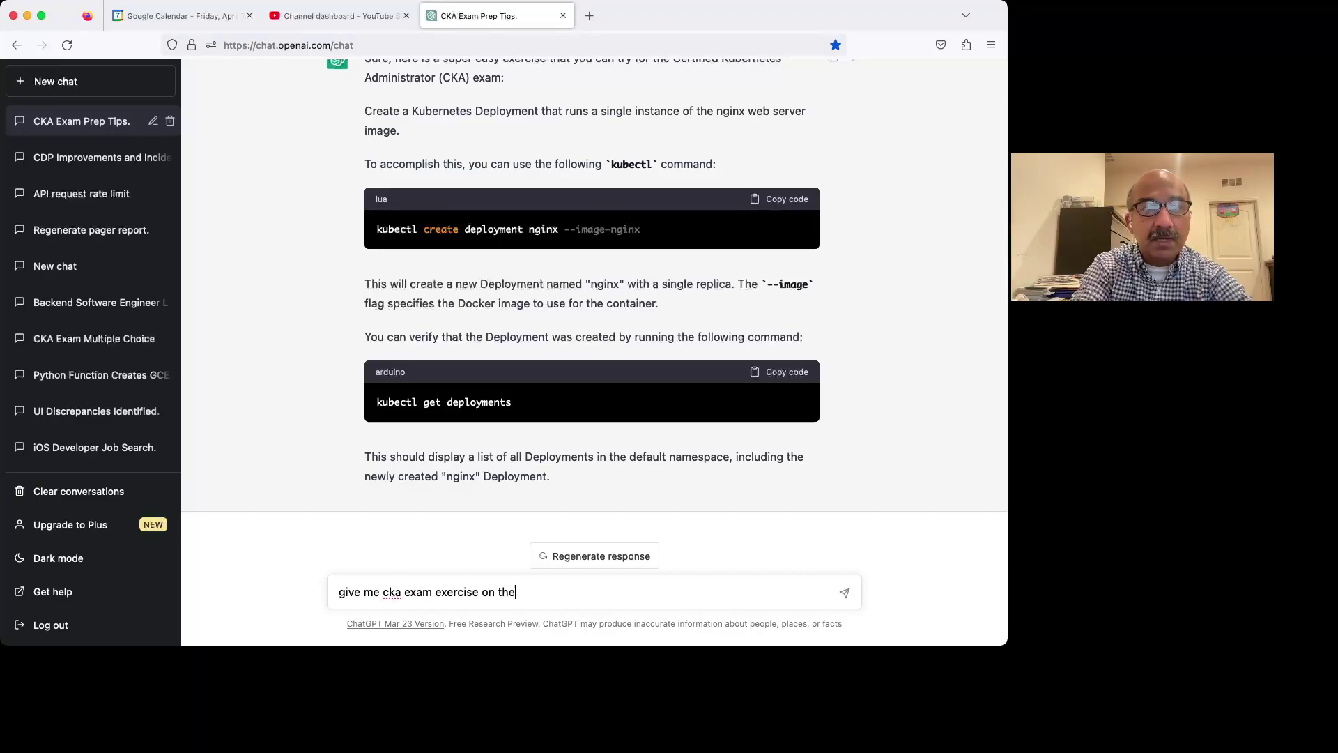
{"action": "type", "text": " topic "}
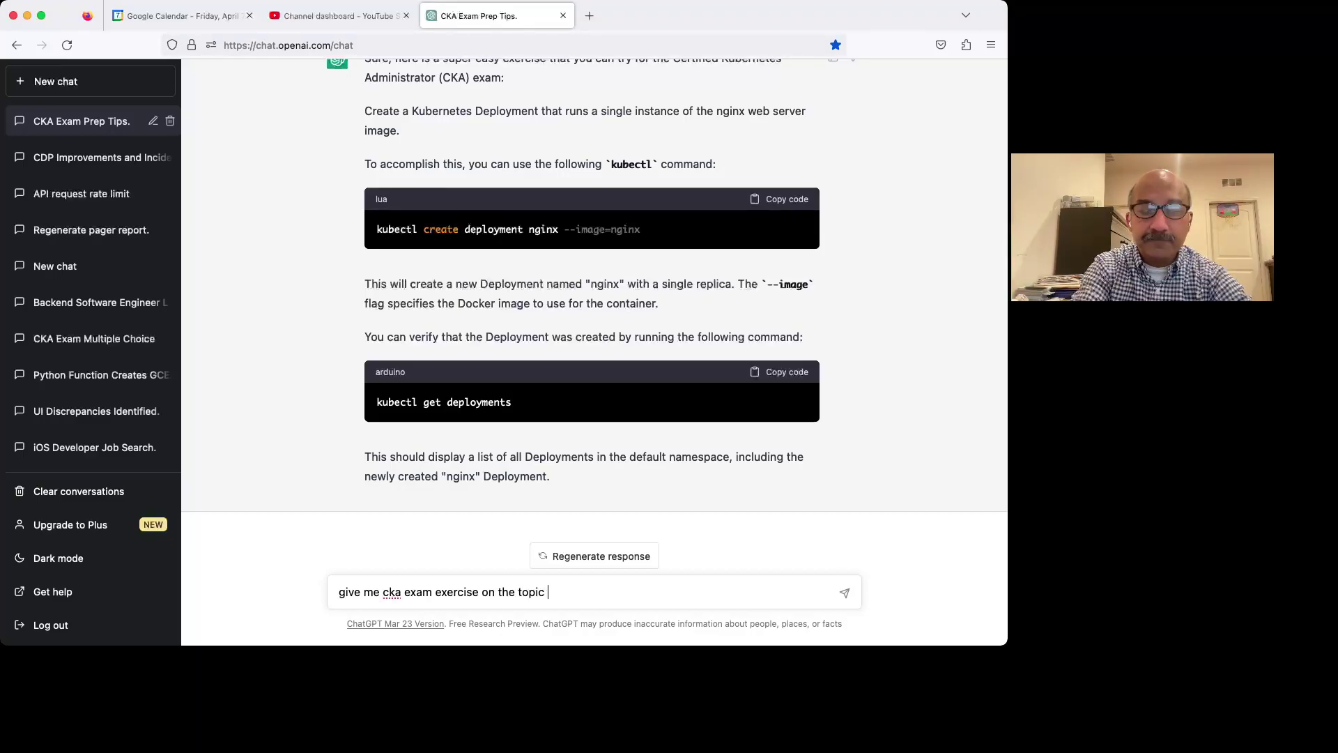
{"action": "type", "text": "of PVCs"}
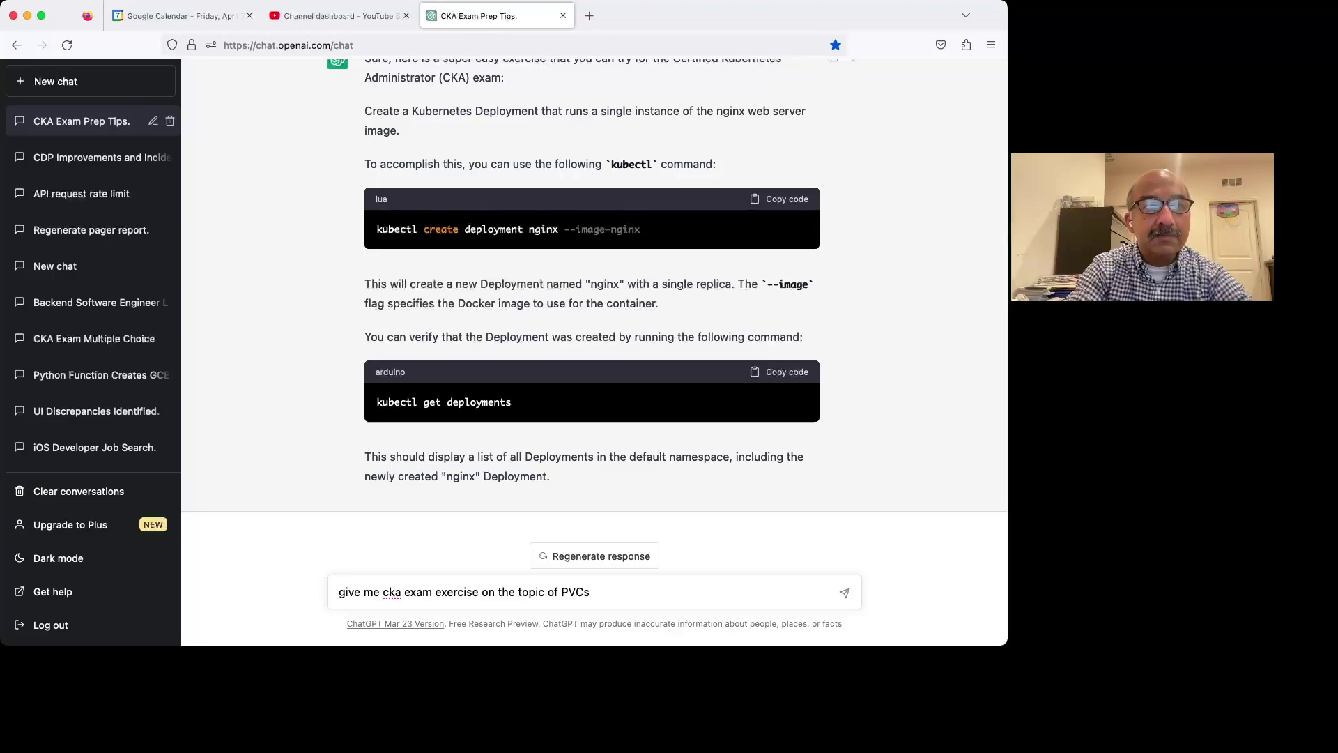
{"action": "key", "text": "Return"}
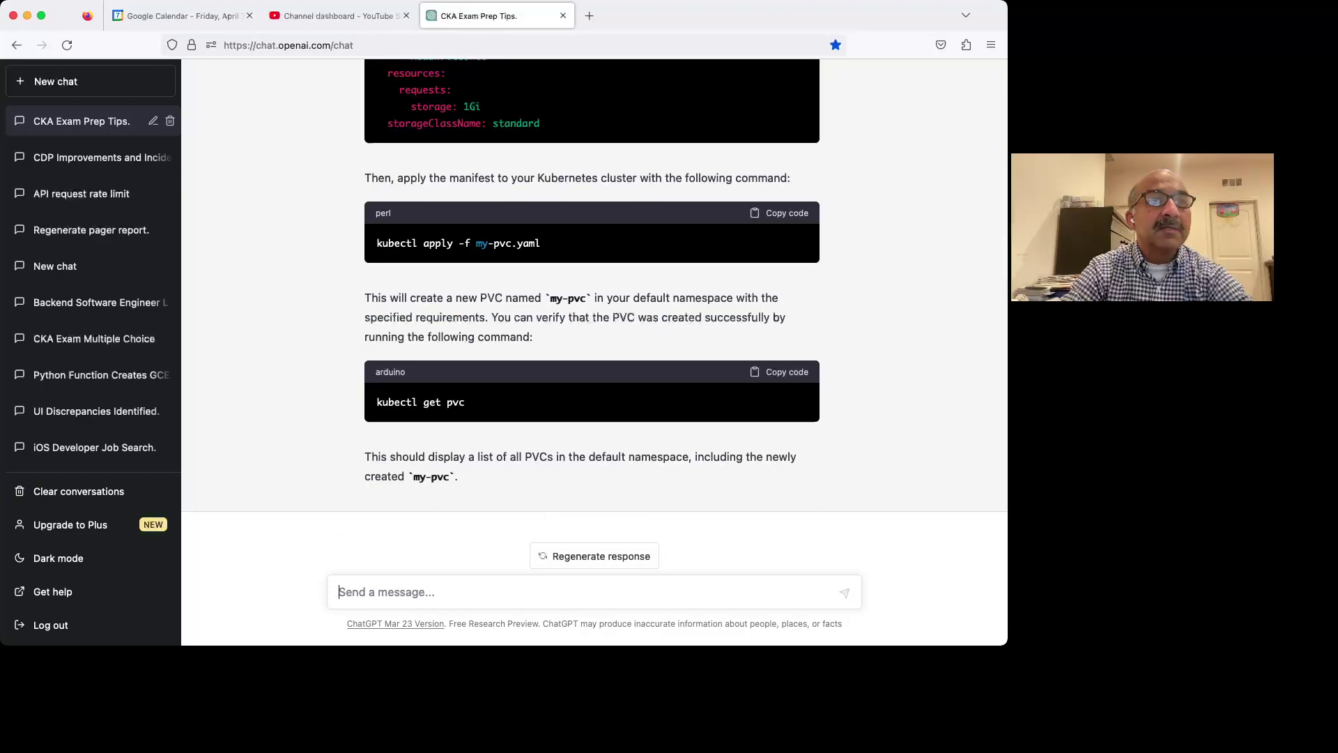
{"action": "scroll", "coordinate": [595, 349], "scroll_direction": "up", "scroll_amount": 5}
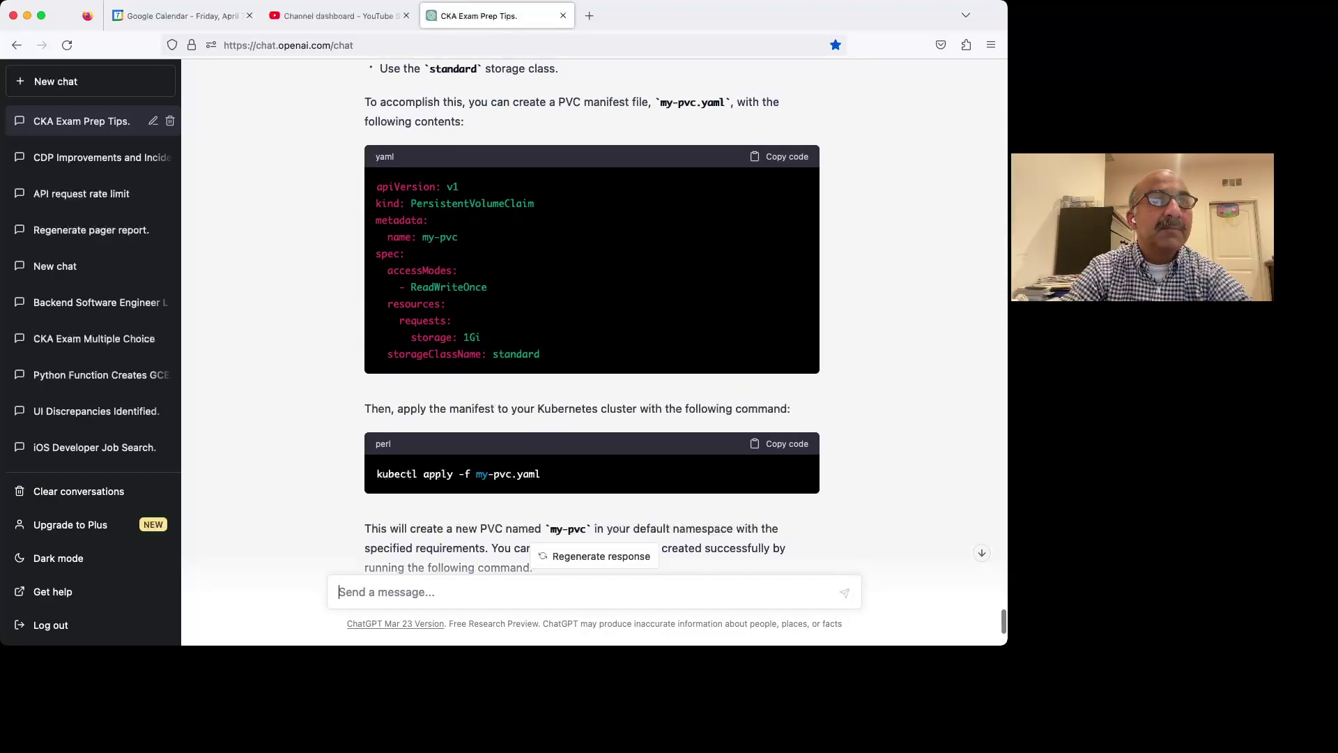
{"action": "scroll", "coordinate": [592, 318], "scroll_direction": "up", "scroll_amount": 1}
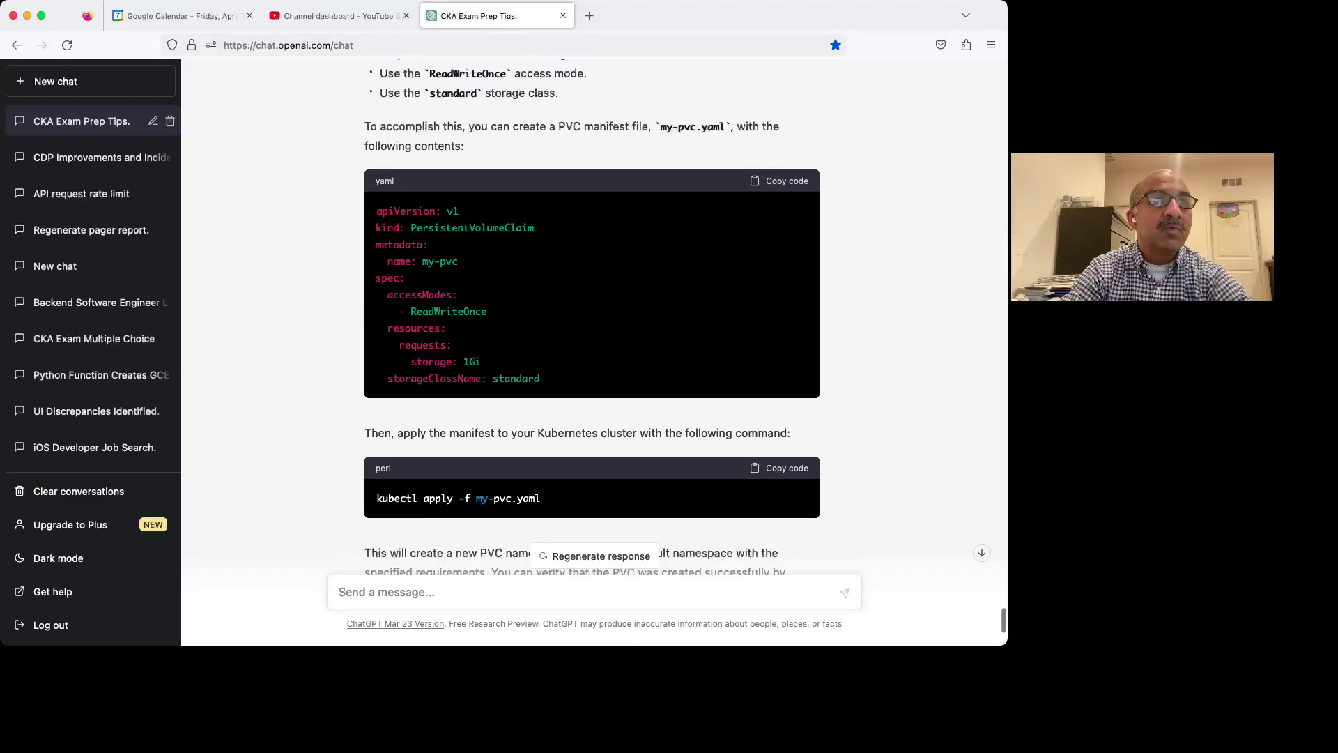
{"action": "scroll", "coordinate": [591, 321], "scroll_direction": "down", "scroll_amount": 4}
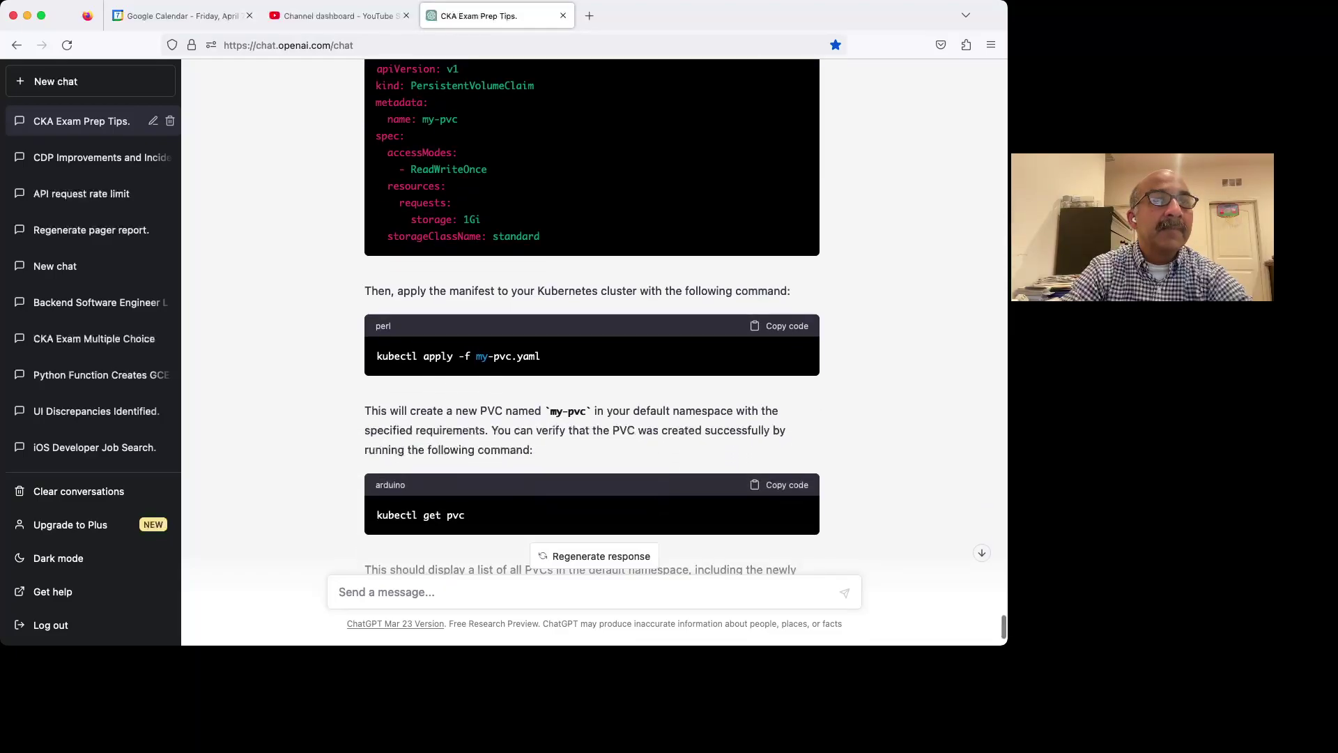
{"action": "scroll", "coordinate": [595, 314], "scroll_direction": "down", "scroll_amount": 3}
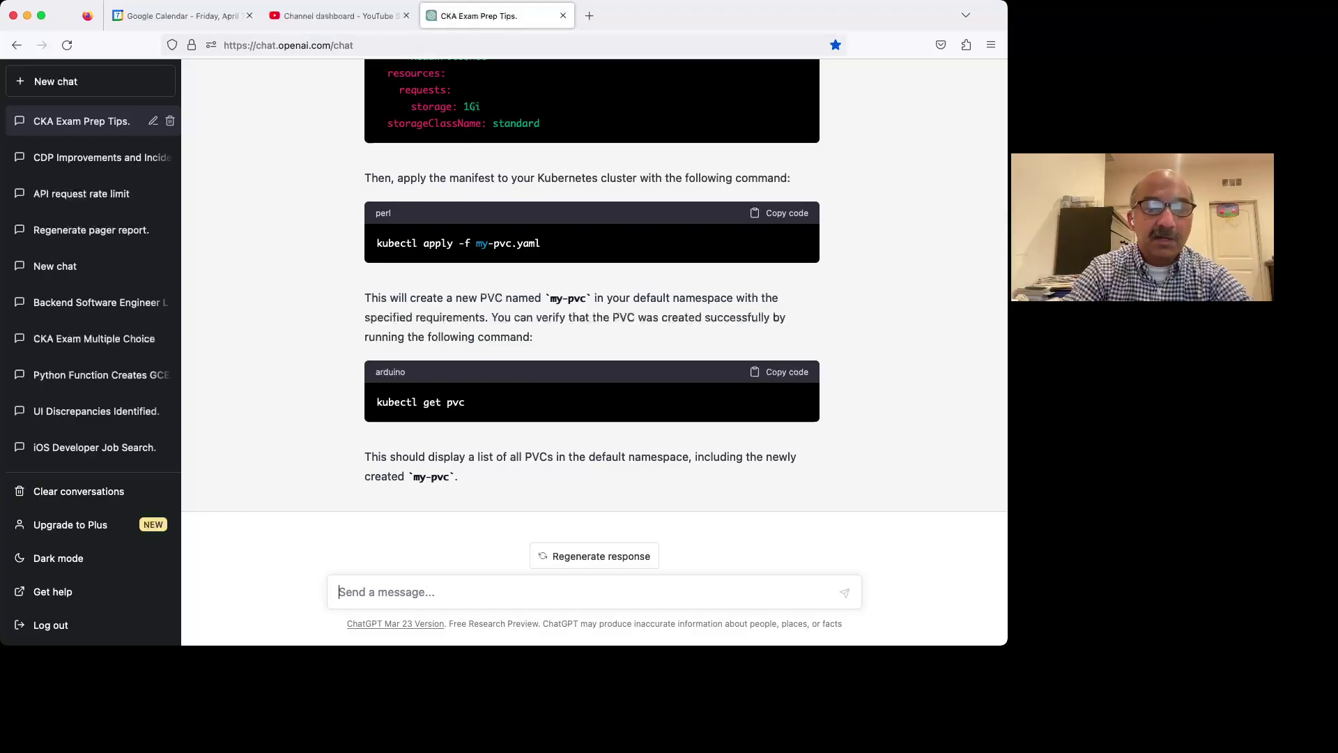
- Request 'now me new one on the same topic but just a bit harder'
{"action": "type", "text": "now"}
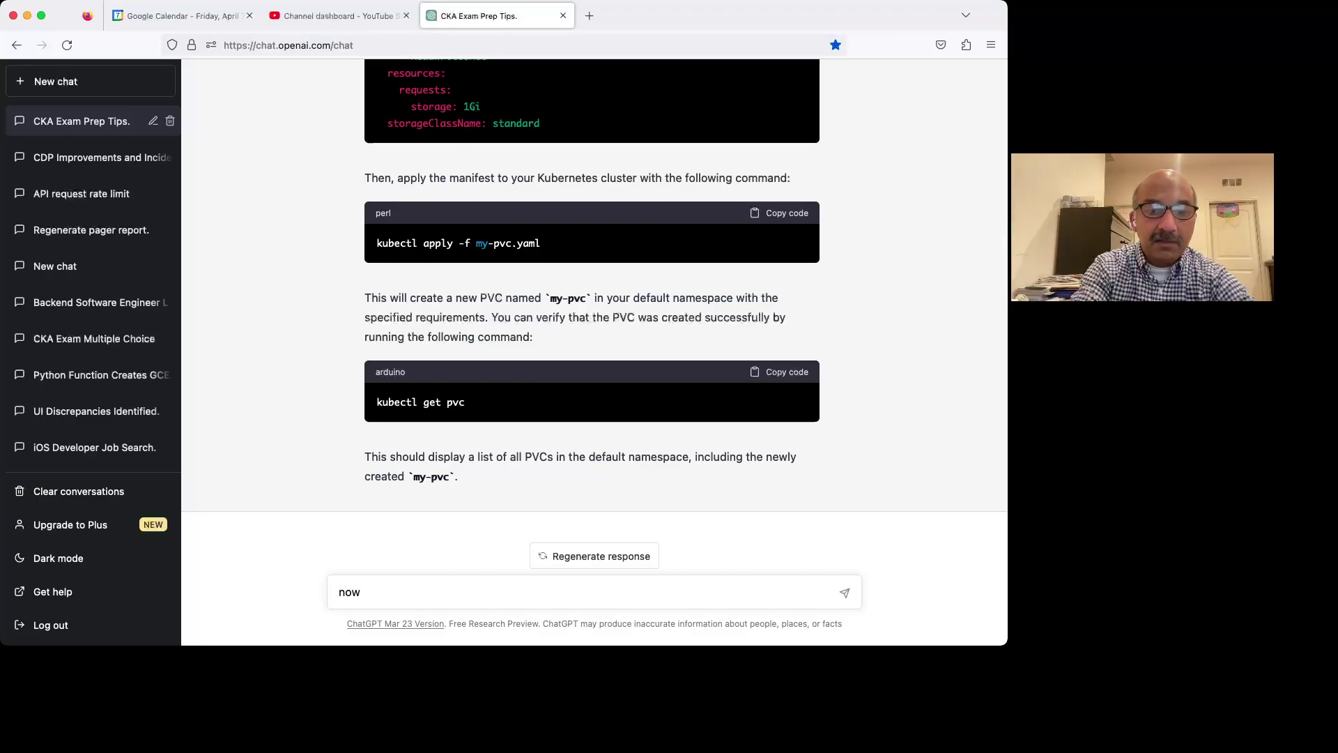
{"action": "type", "text": " me new on"}
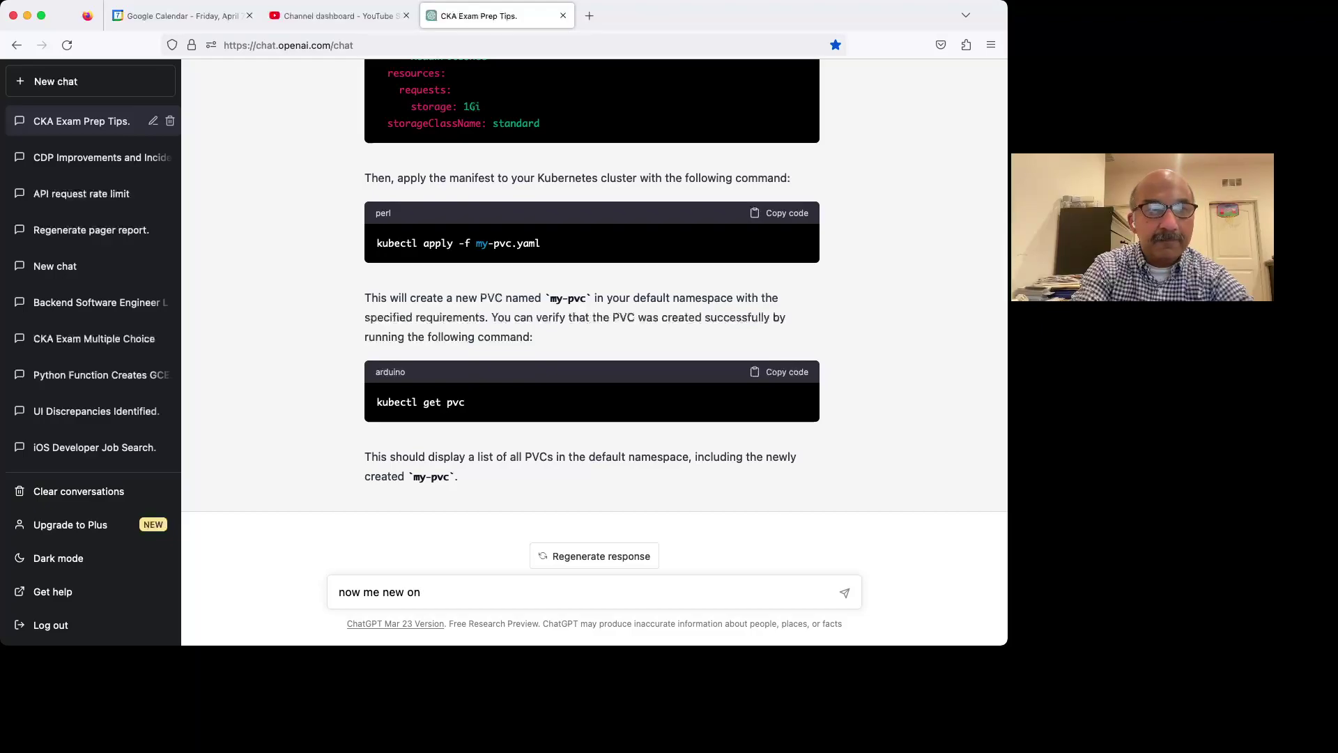
{"action": "type", "text": "e on"}
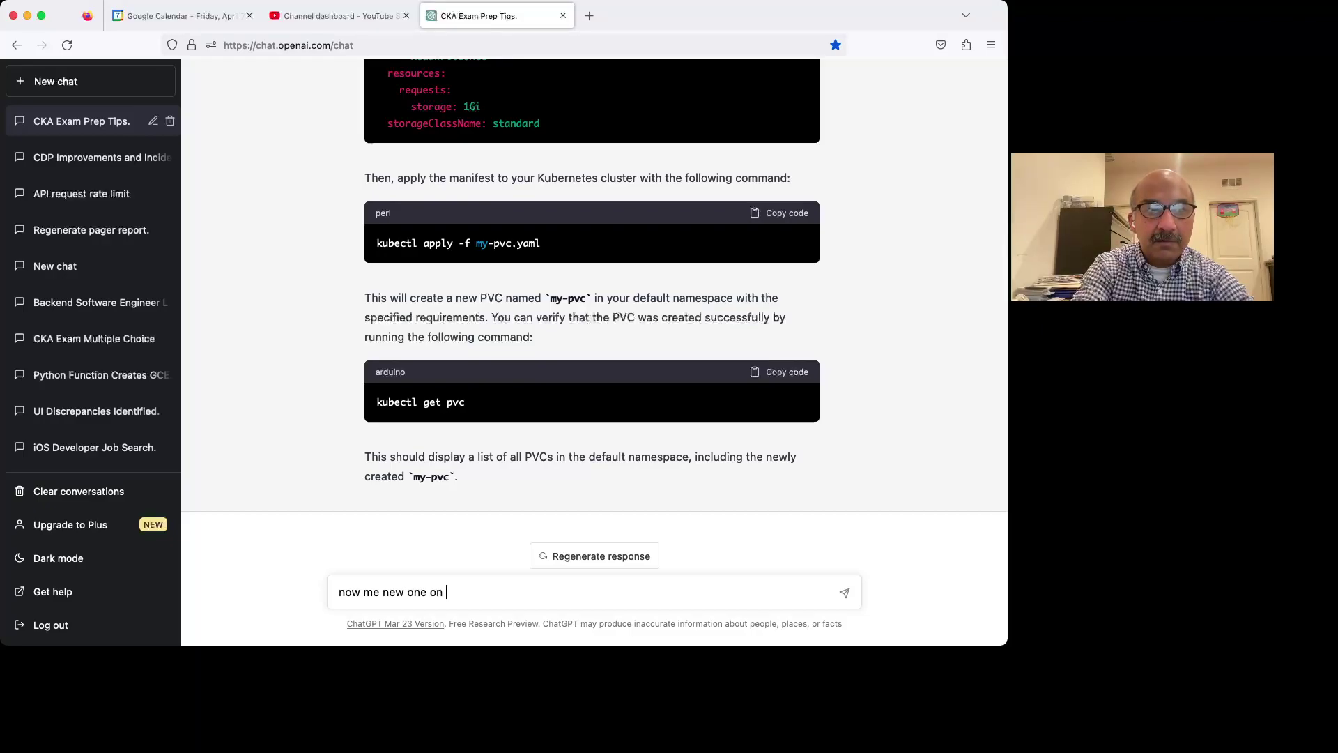
{"action": "type", "text": " the s"}
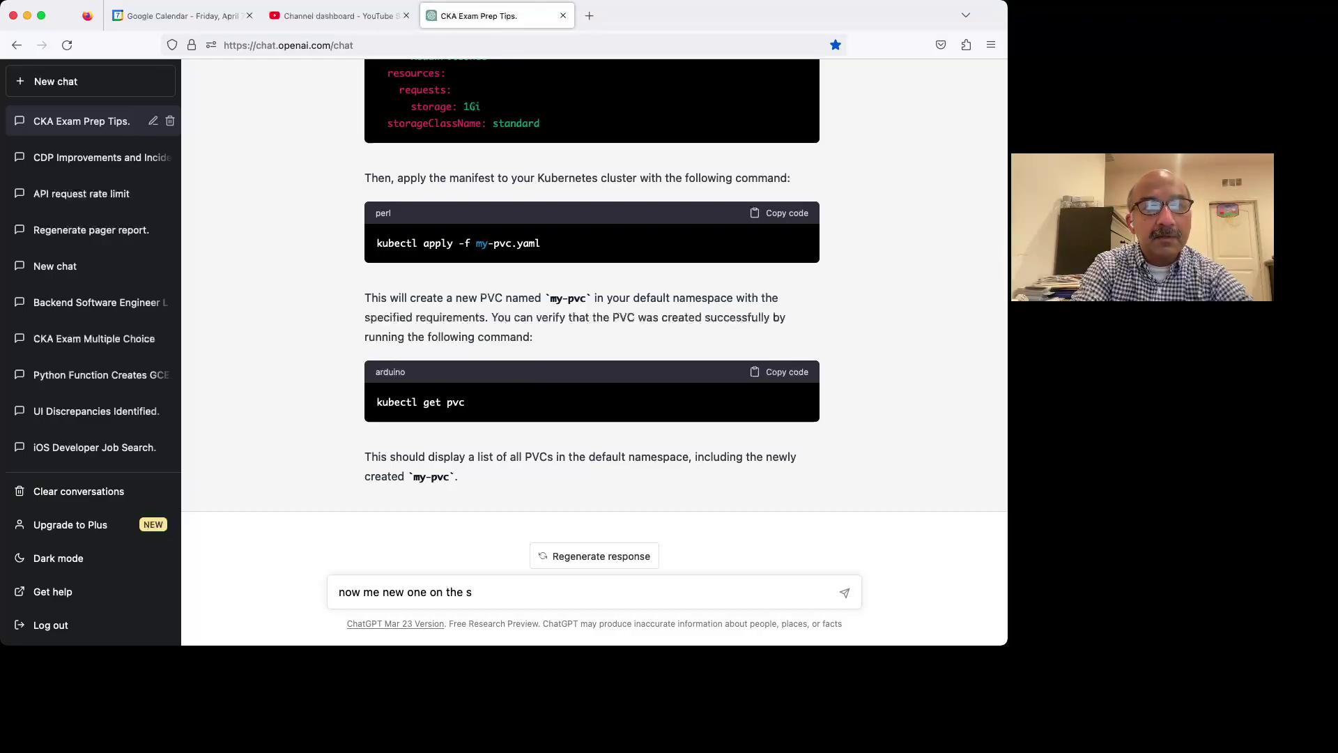
{"action": "type", "text": "ame topic b"}
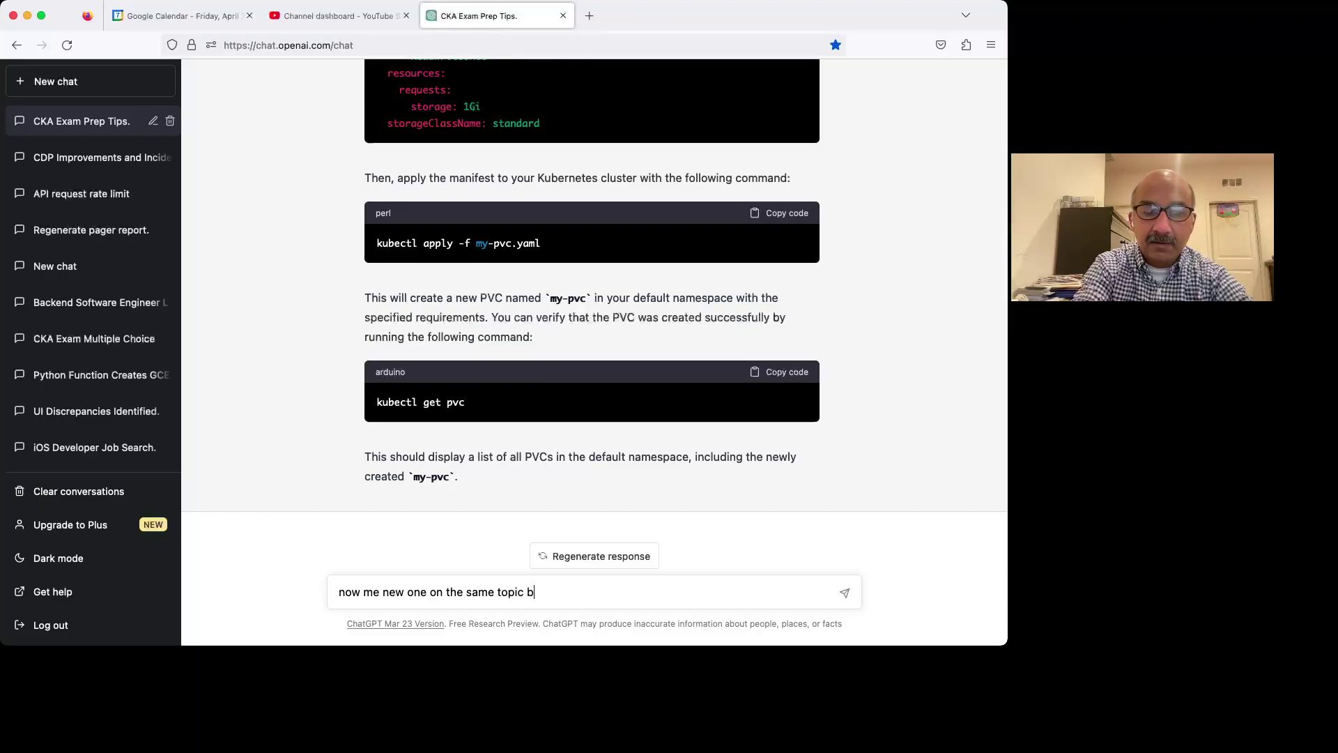
{"action": "type", "text": "ut just a "}
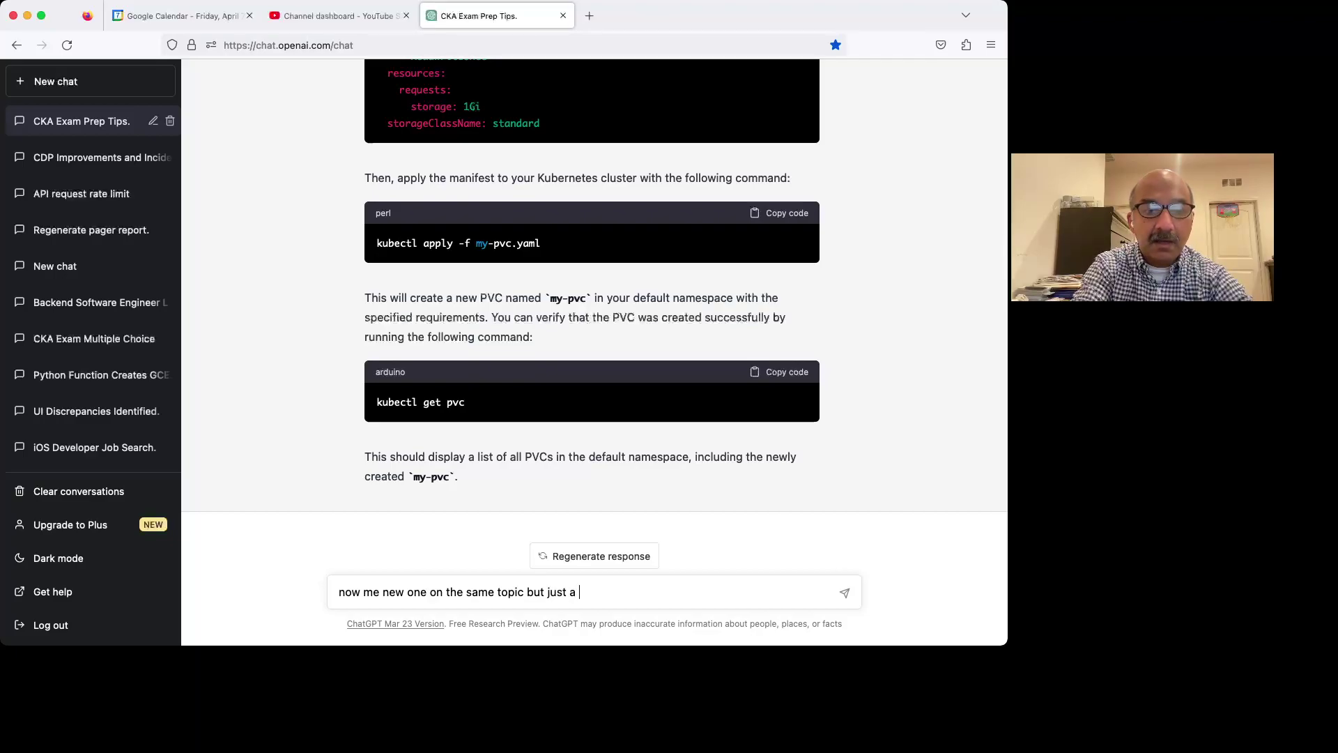
{"action": "type", "text": "bit harder"}
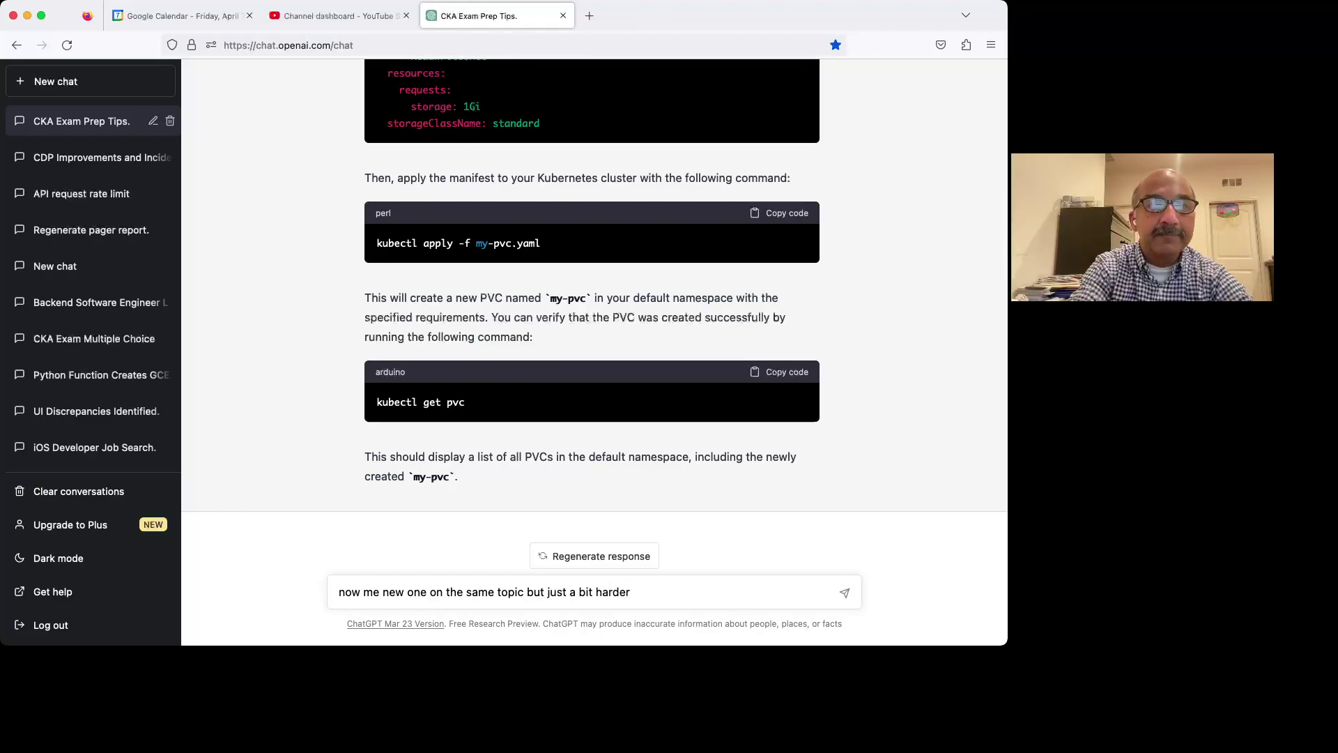
{"action": "key", "text": "Return"}
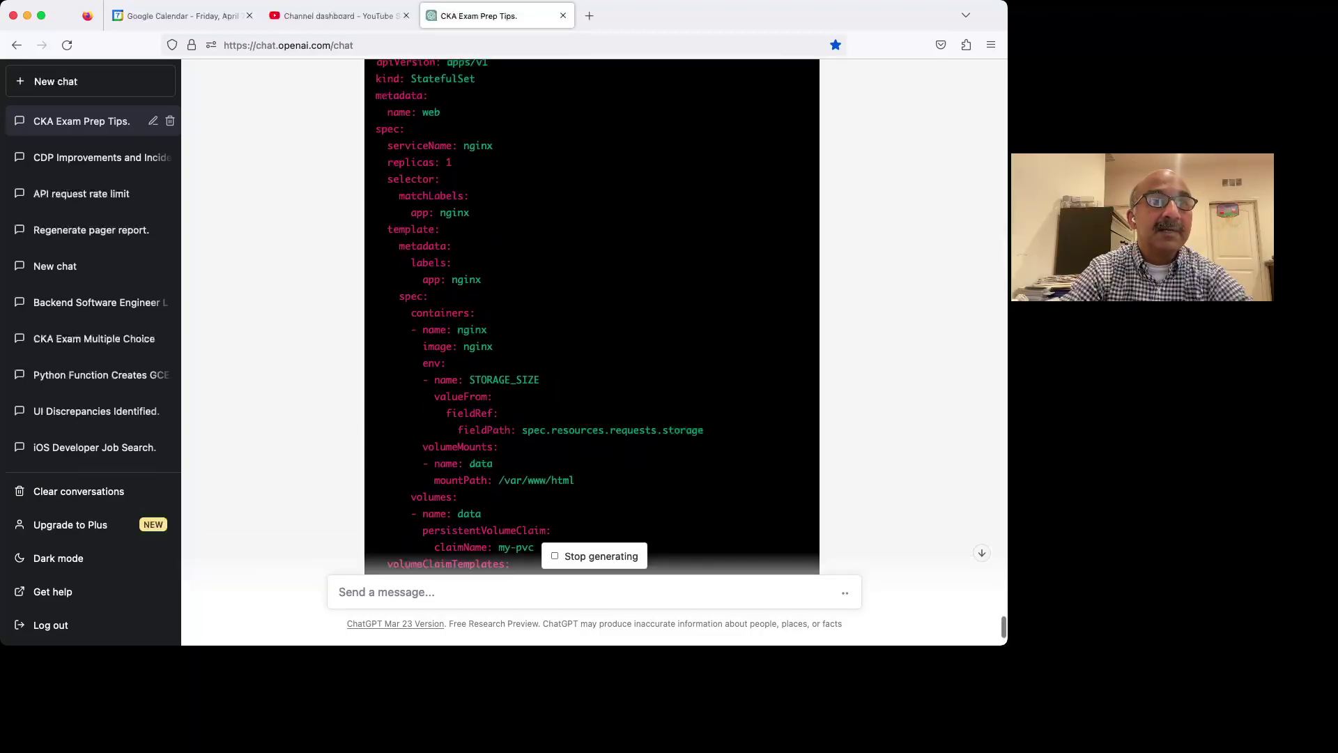
- Scroll through the StatefulSet 'web' exercise, its web.yaml manifest and verification commands
{"action": "scroll", "coordinate": [592, 314], "scroll_direction": "up", "scroll_amount": 3}
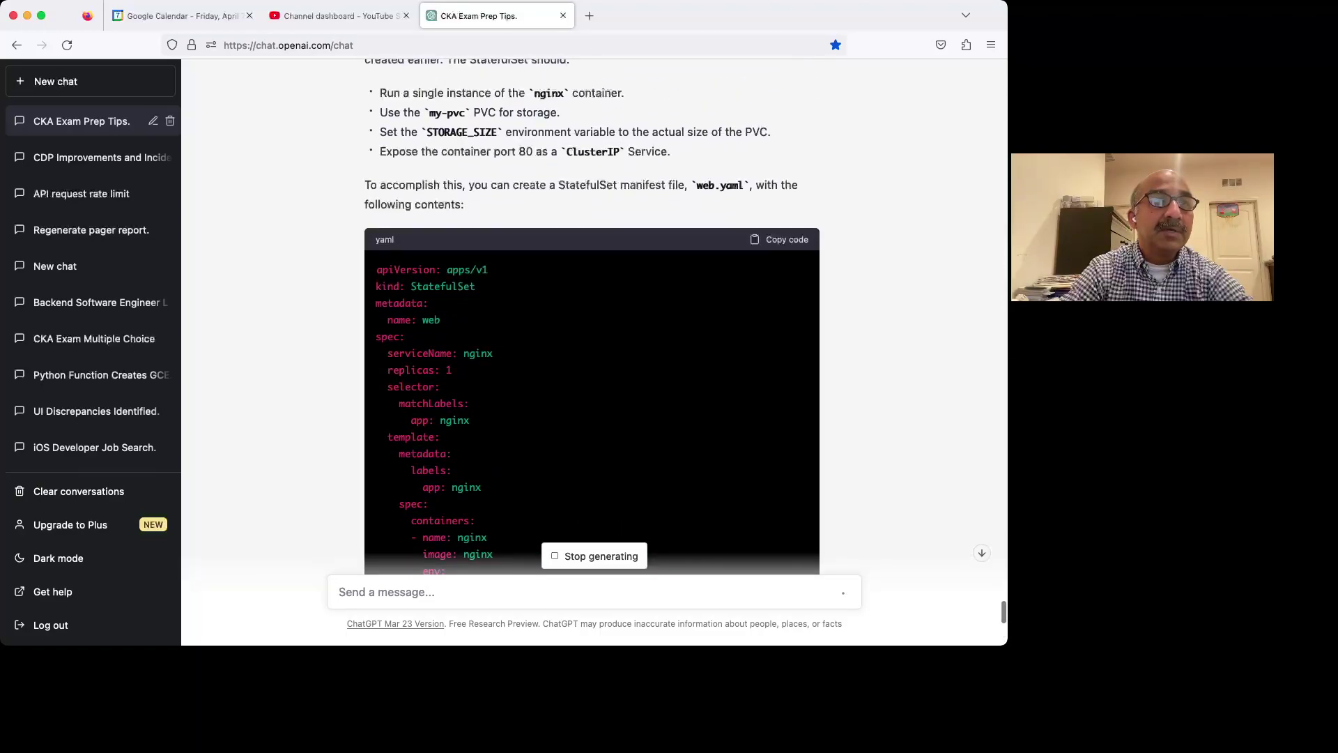
{"action": "scroll", "coordinate": [592, 314], "scroll_direction": "down", "scroll_amount": 10}
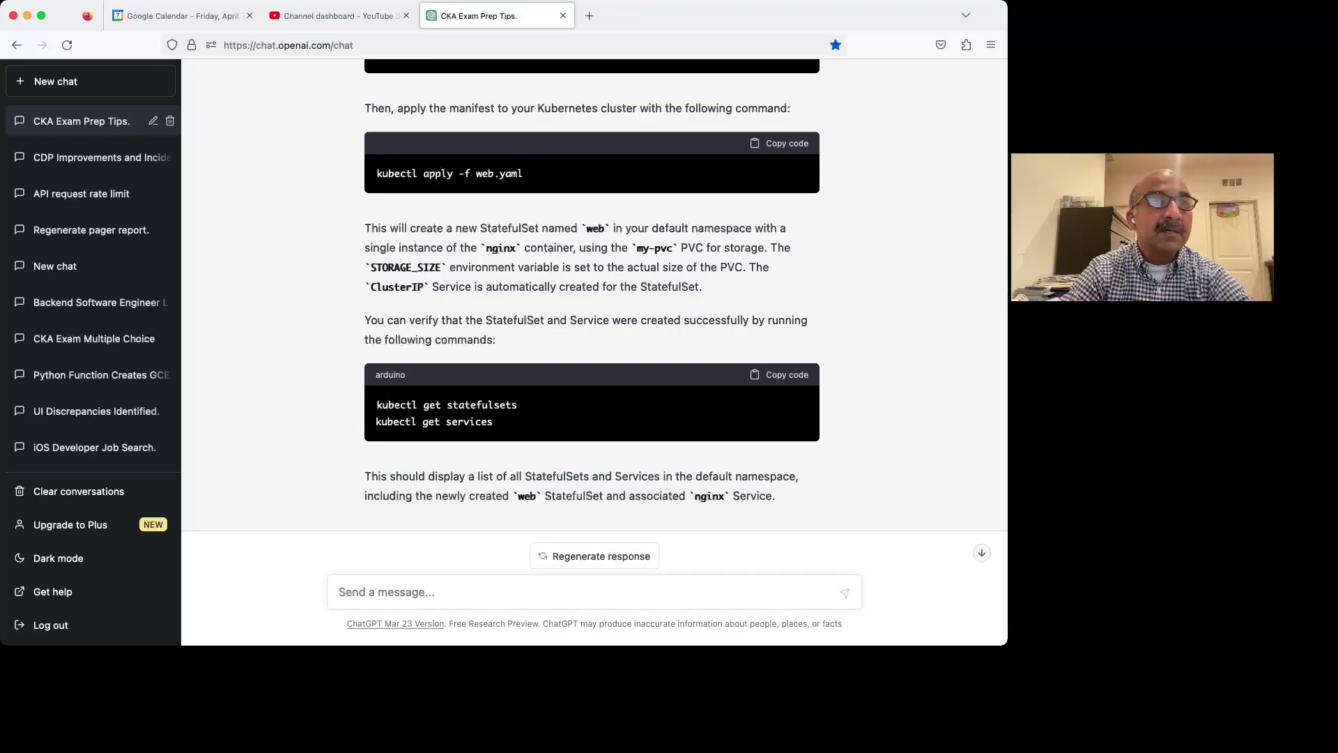
{"action": "scroll", "coordinate": [592, 317], "scroll_direction": "up", "scroll_amount": 10}
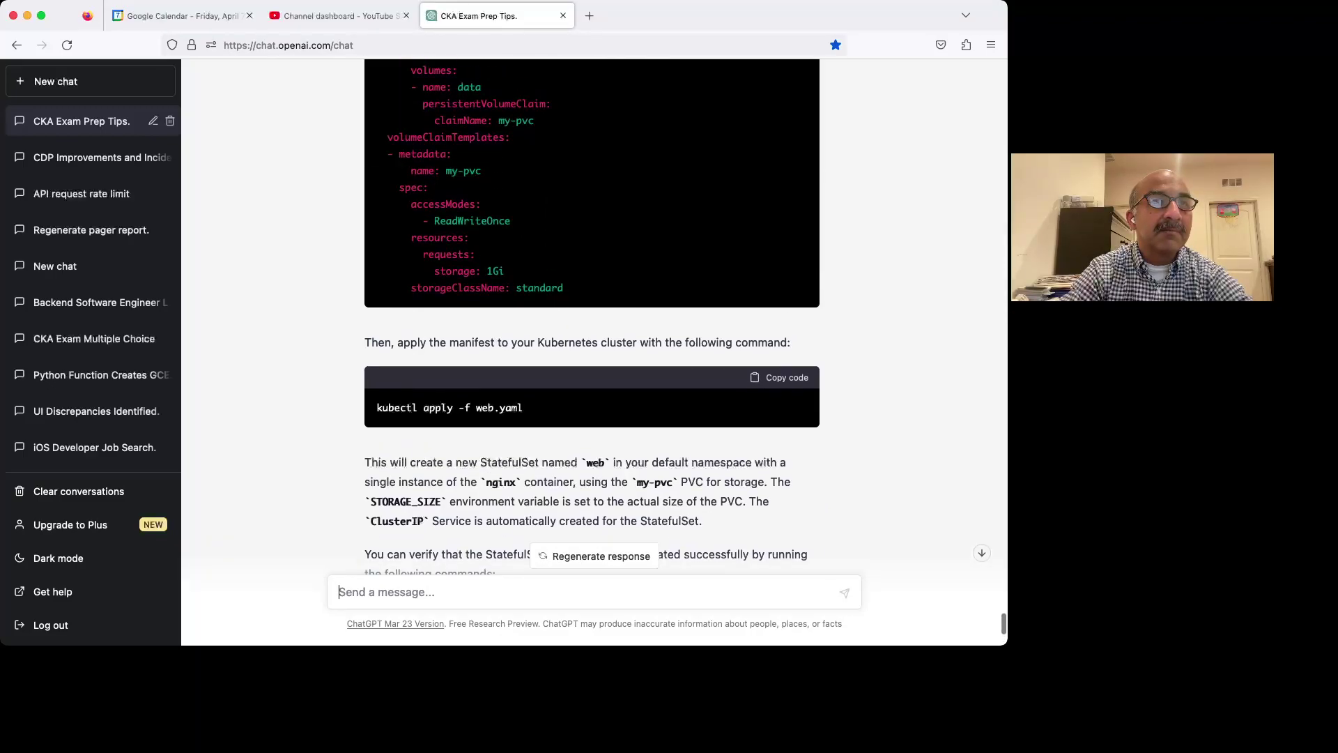
{"action": "scroll", "coordinate": [591, 317], "scroll_direction": "up", "scroll_amount": 5}
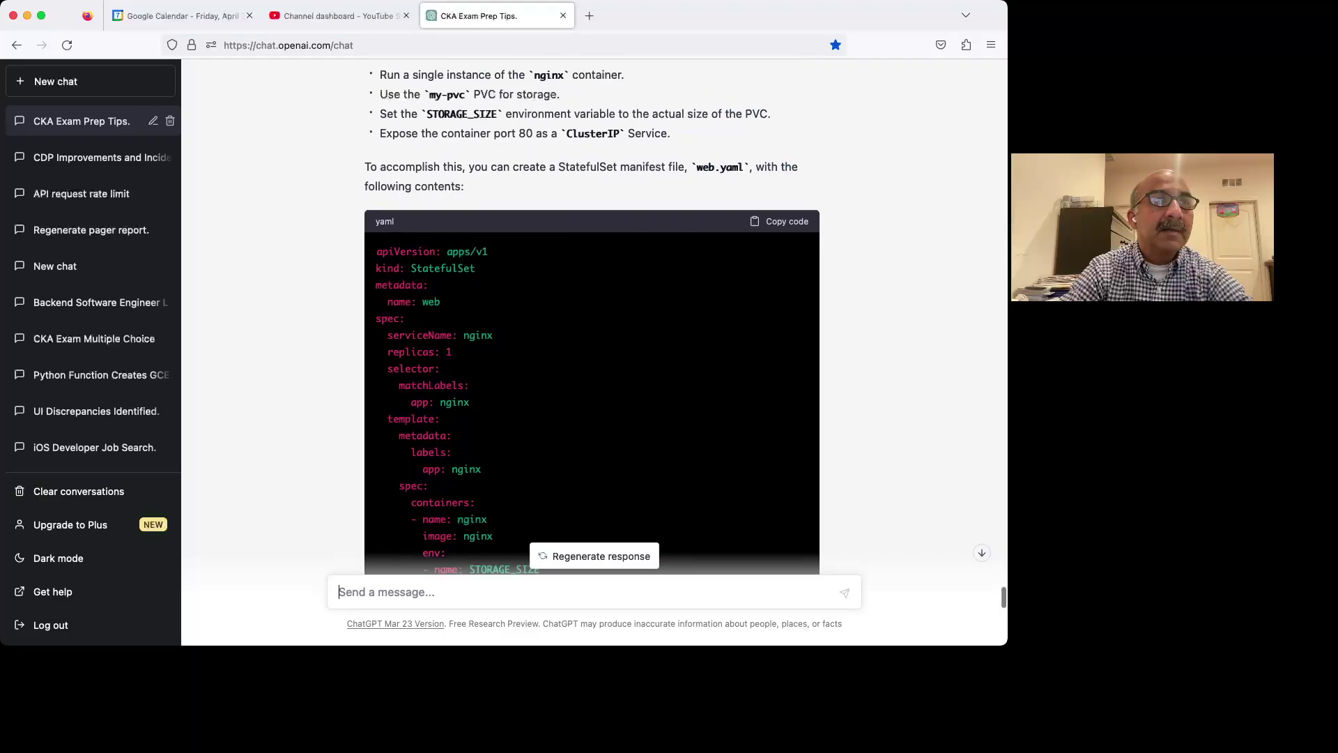
{"action": "scroll", "coordinate": [591, 317], "scroll_direction": "up", "scroll_amount": 2}
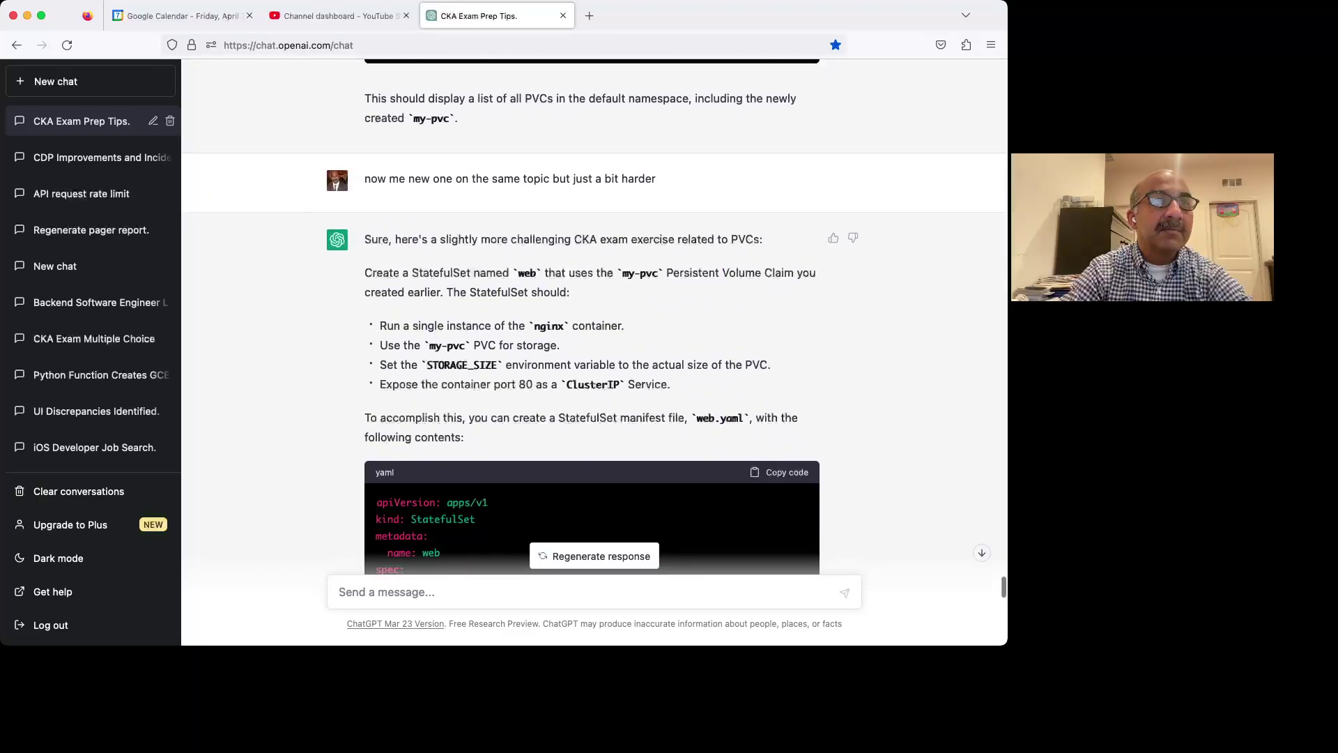
{"action": "scroll", "coordinate": [592, 317], "scroll_direction": "down", "scroll_amount": 10}
{"action": "scroll", "coordinate": [592, 317], "scroll_direction": "down", "scroll_amount": 8}
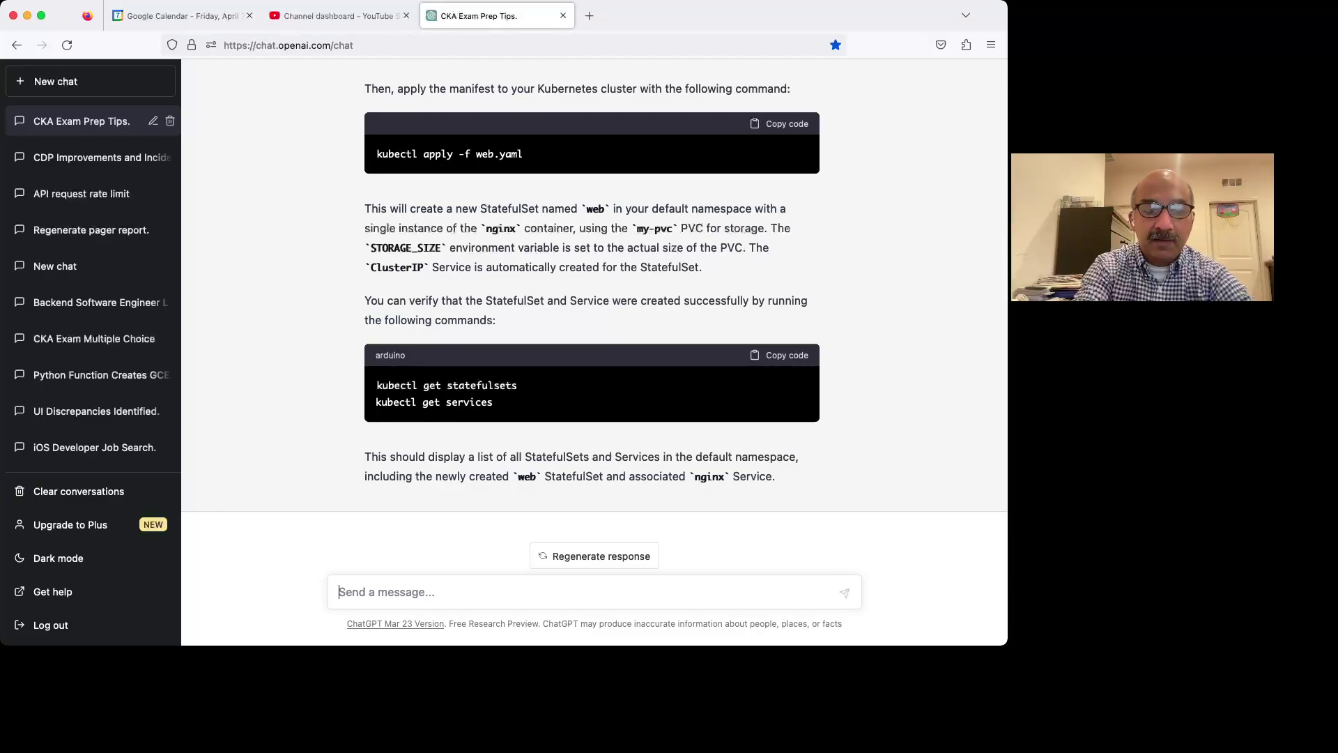
- Ask for a CKA exam exercise with a YAML file containing 2 errors to fix
{"action": "type", "text": "give me"}
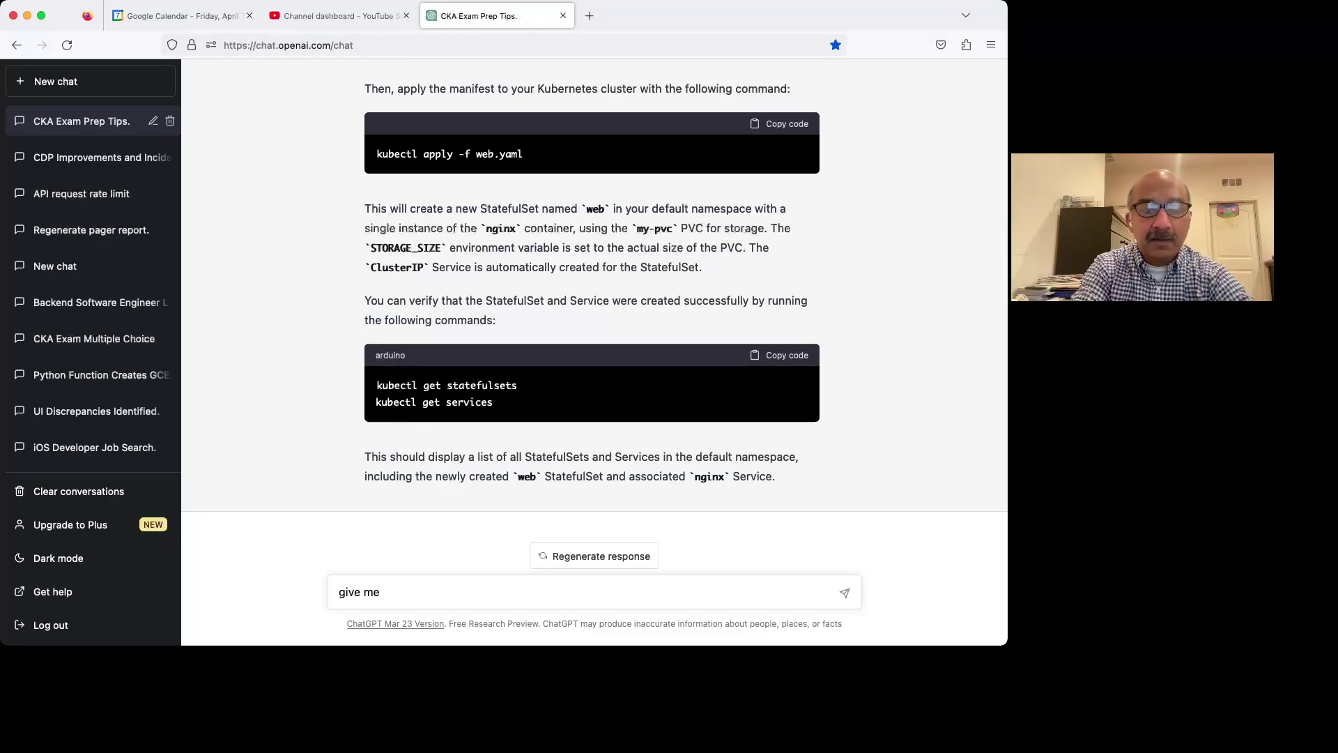
{"action": "type", "text": " a c"}
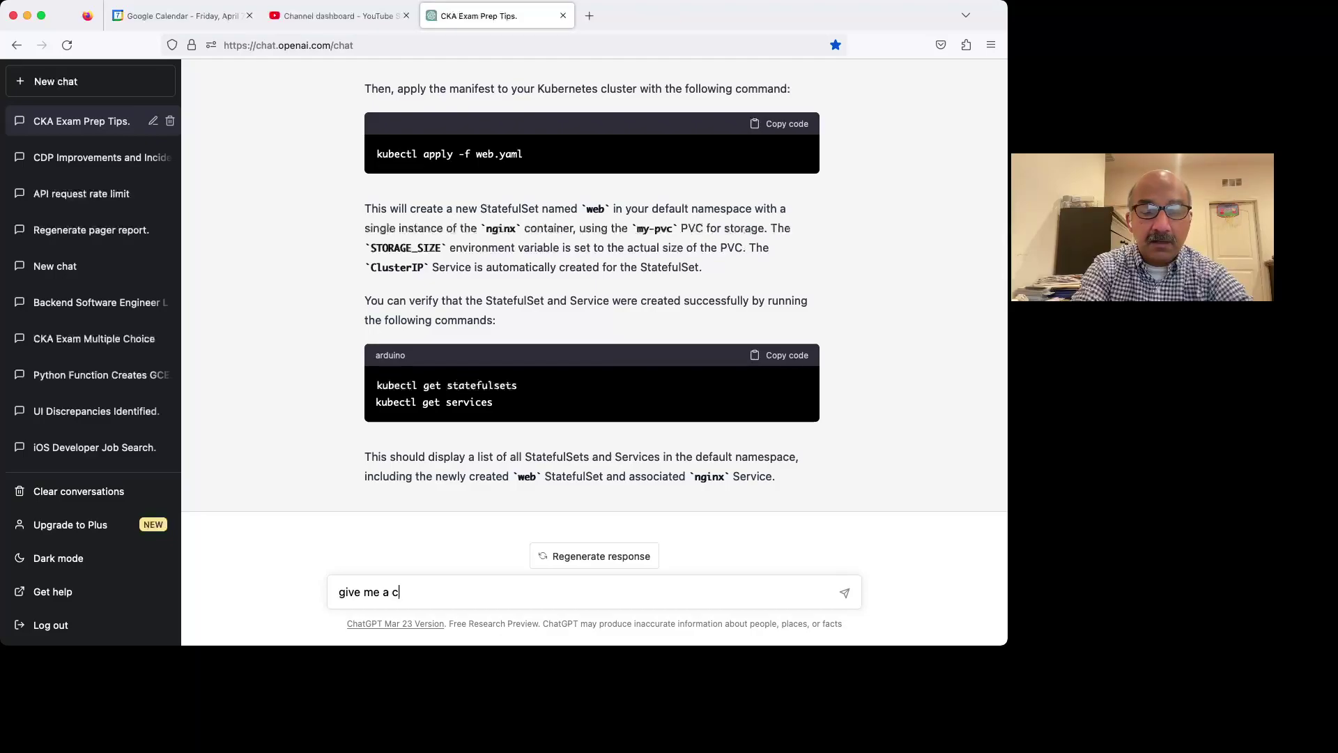
{"action": "type", "text": "ka exam"}
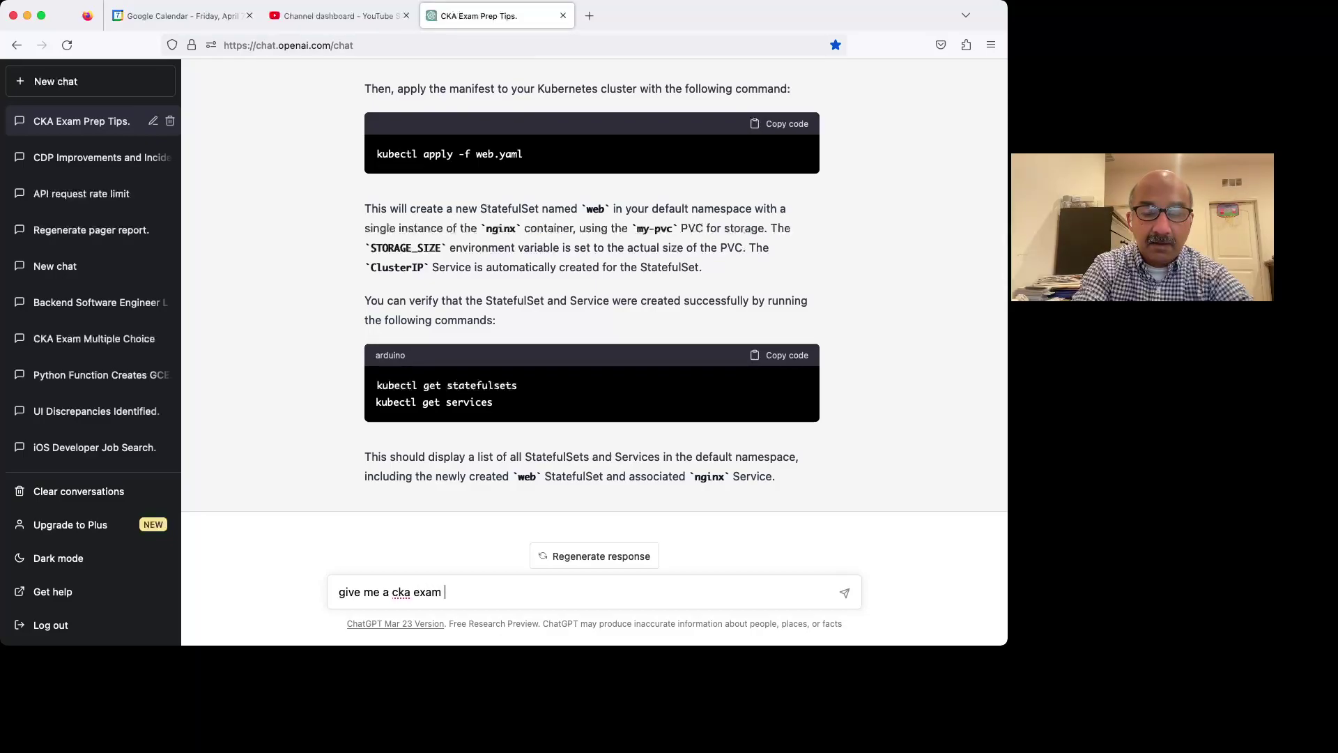
{"action": "type", "text": " excercis"}
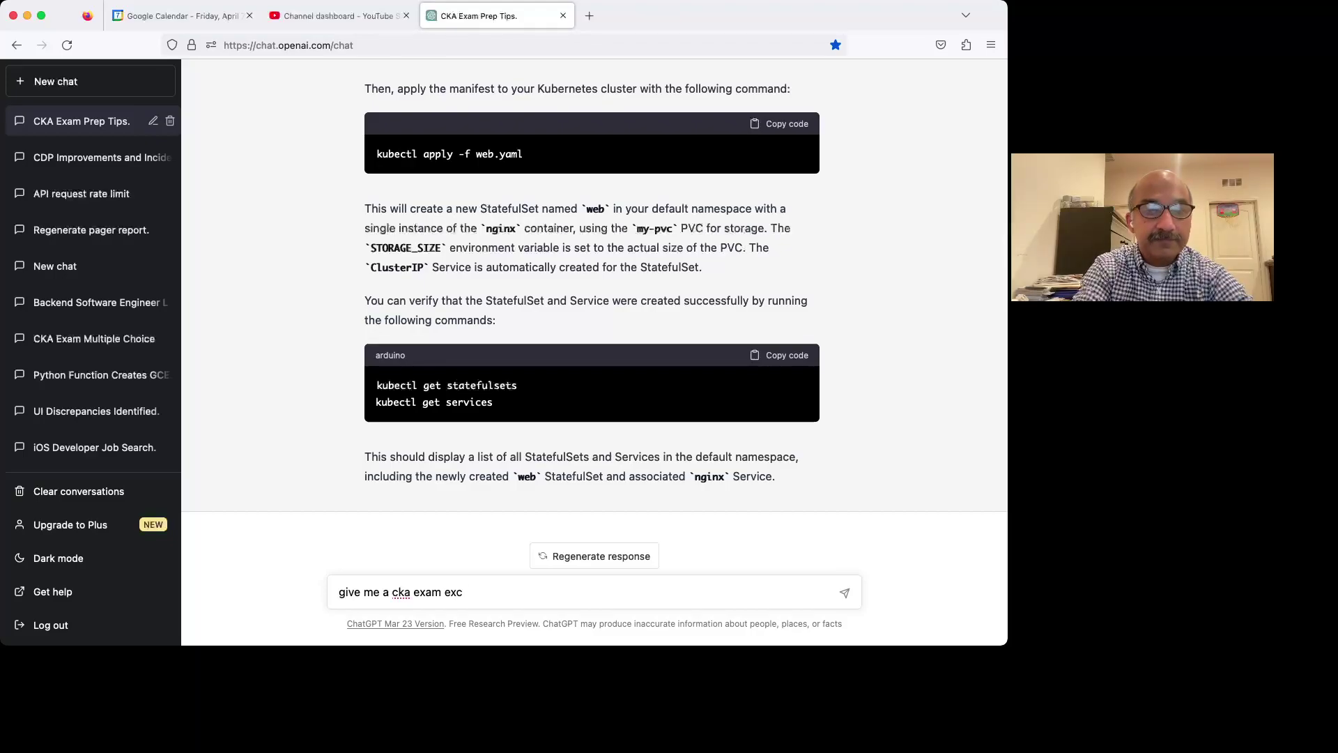
{"action": "type", "text": "e"}
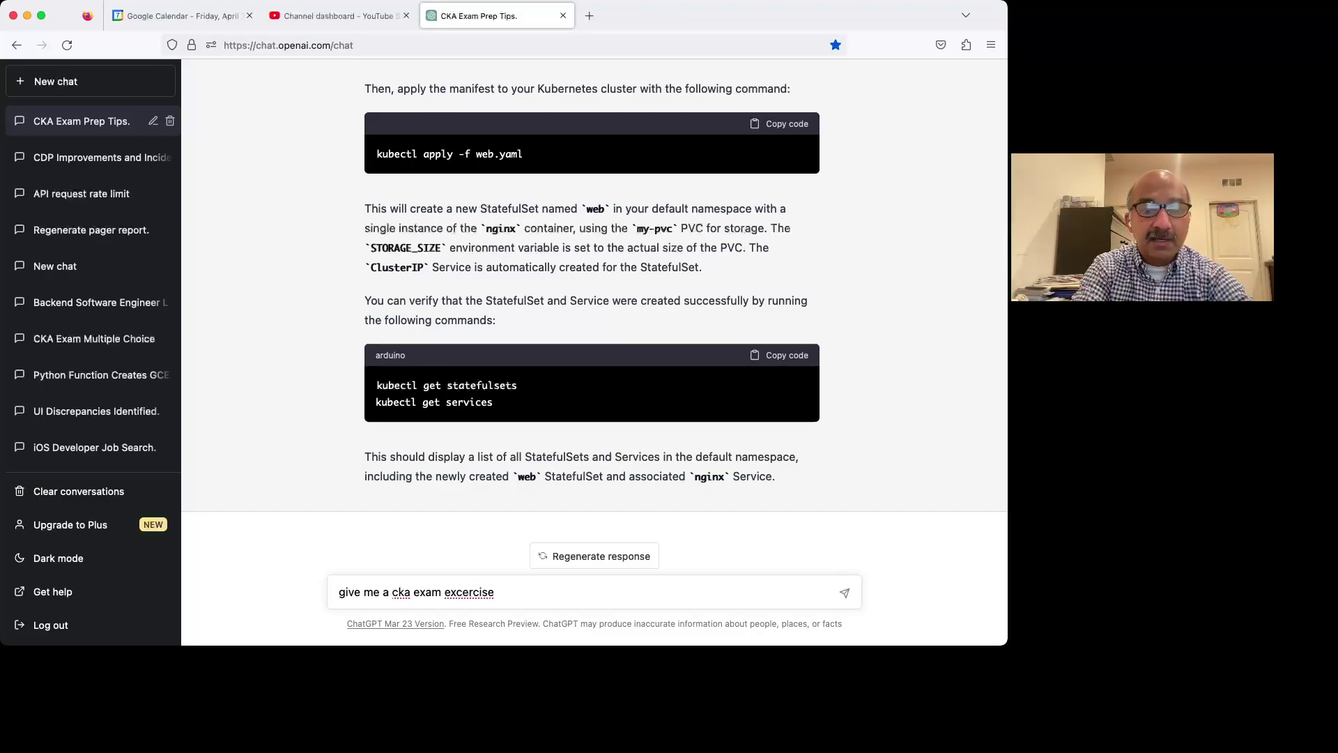
{"action": "type", "text": " th"}
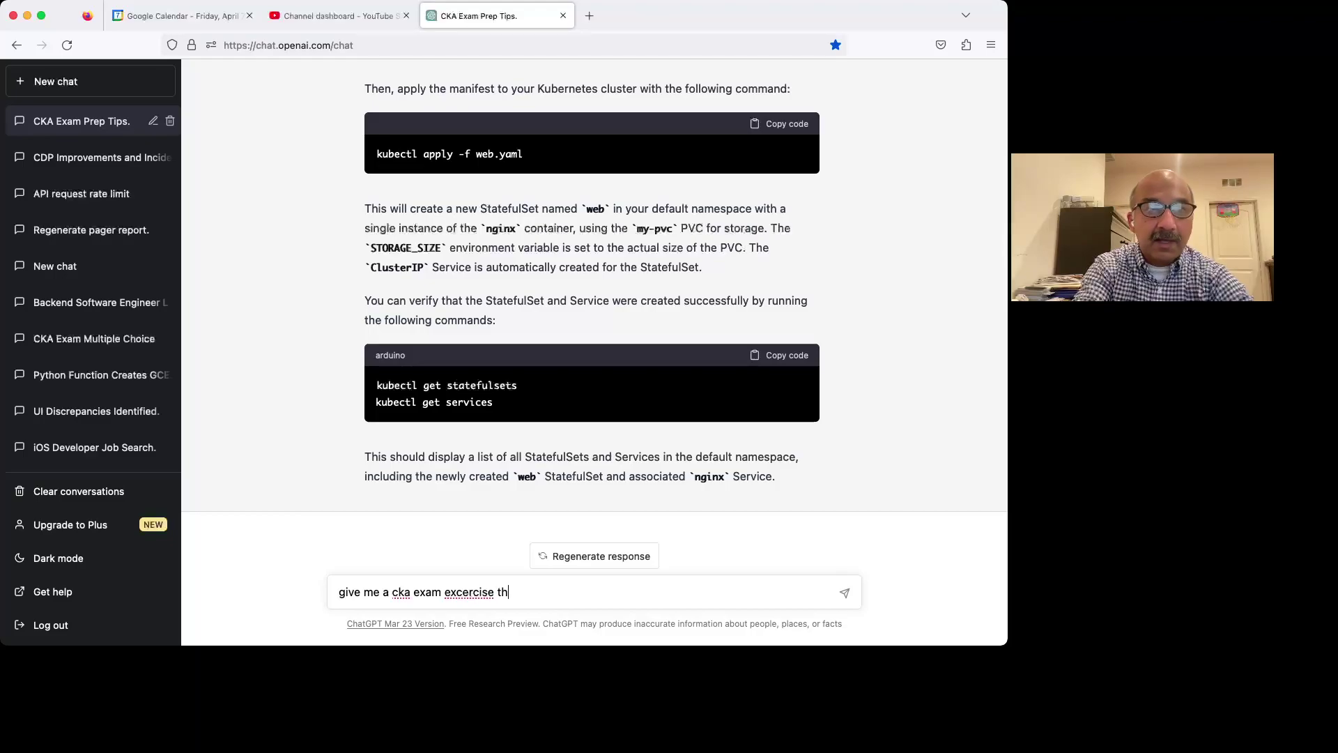
{"action": "type", "text": "at will "}
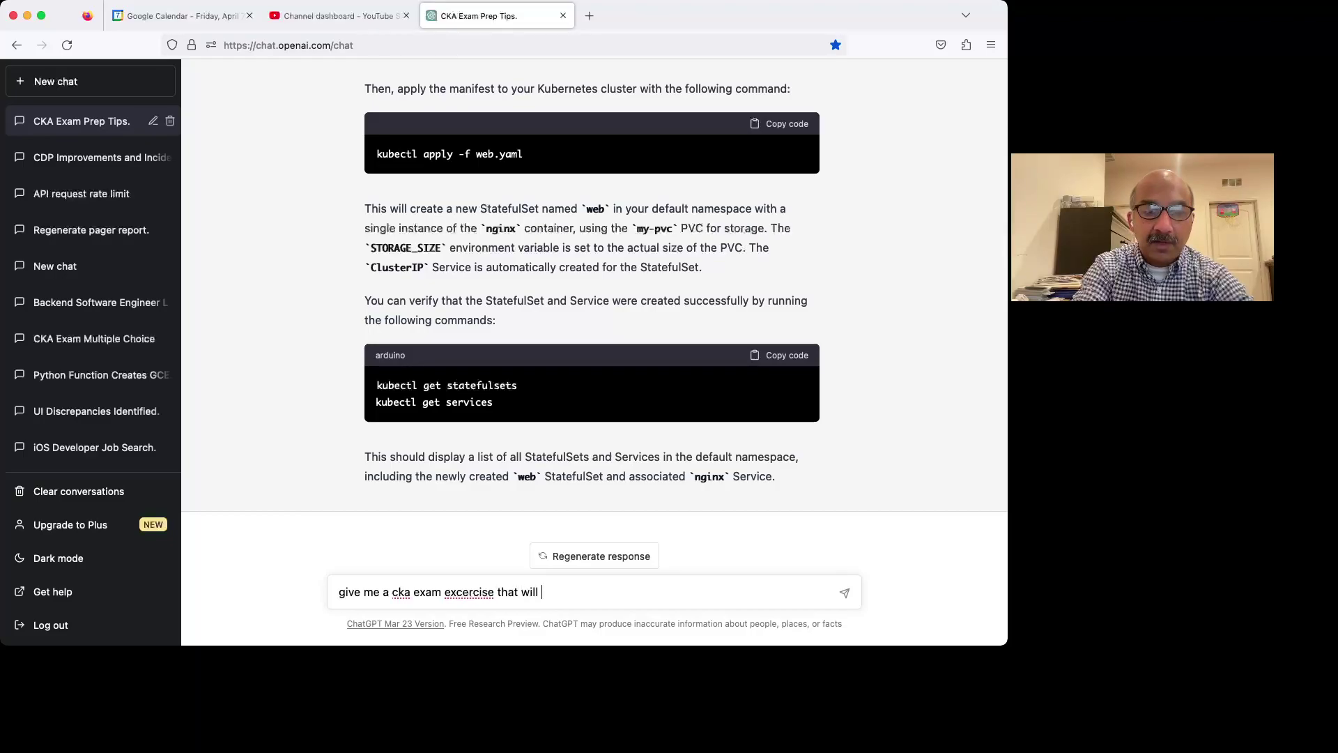
{"action": "type", "text": "have a Y"}
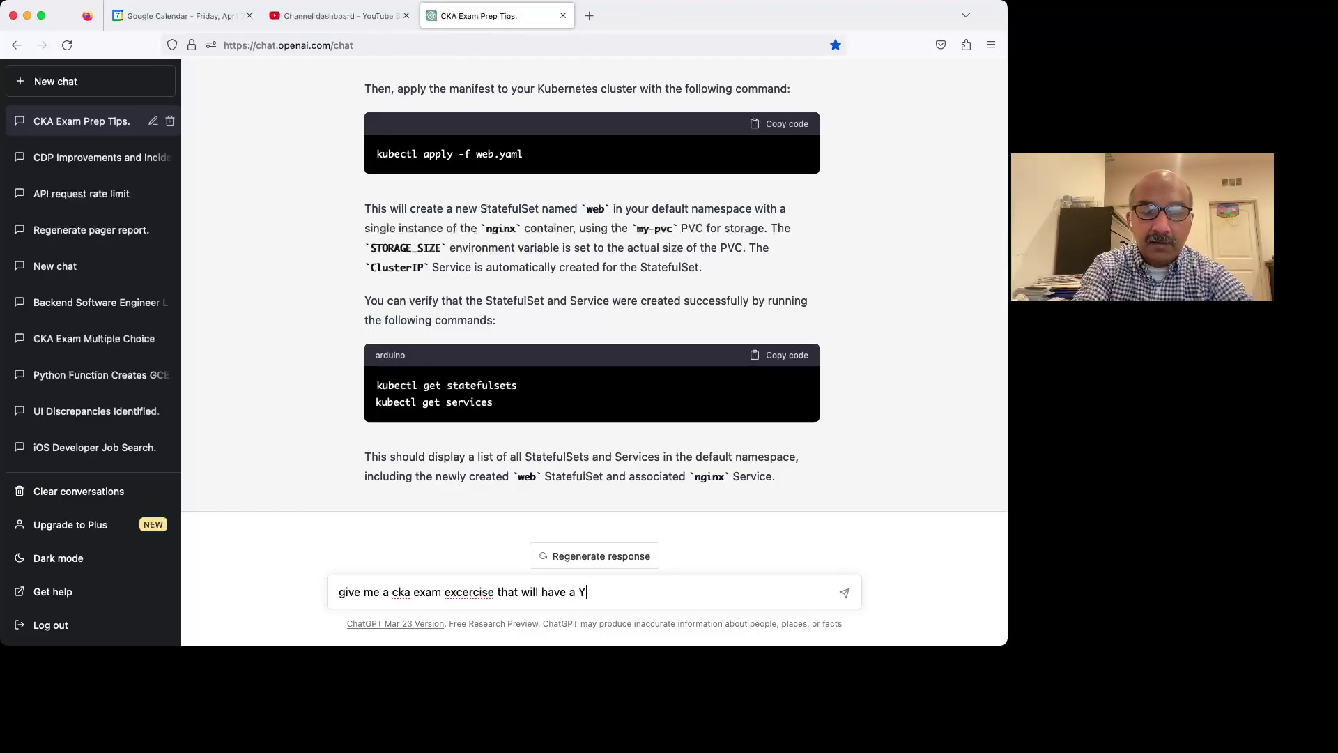
{"action": "type", "text": "AM file wi"}
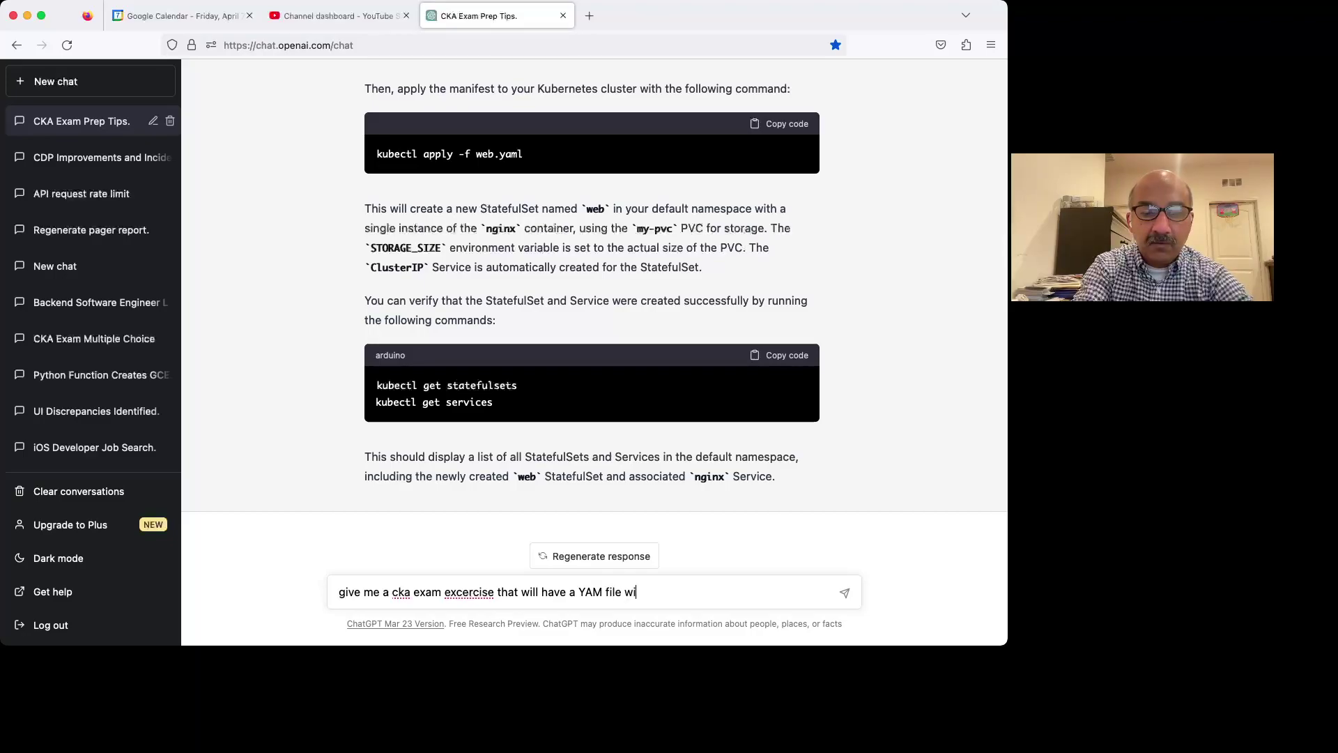
{"action": "type", "text": "th 2 e"}
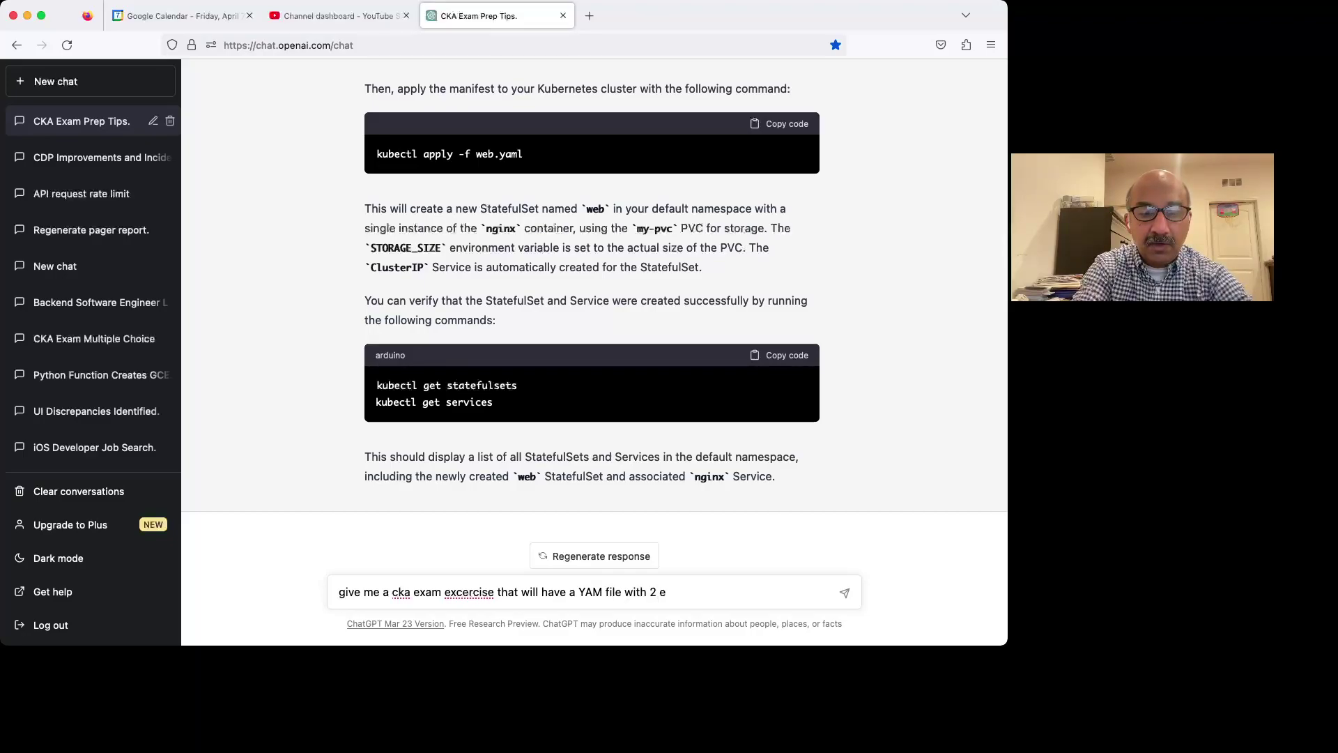
{"action": "type", "text": "rrors to"}
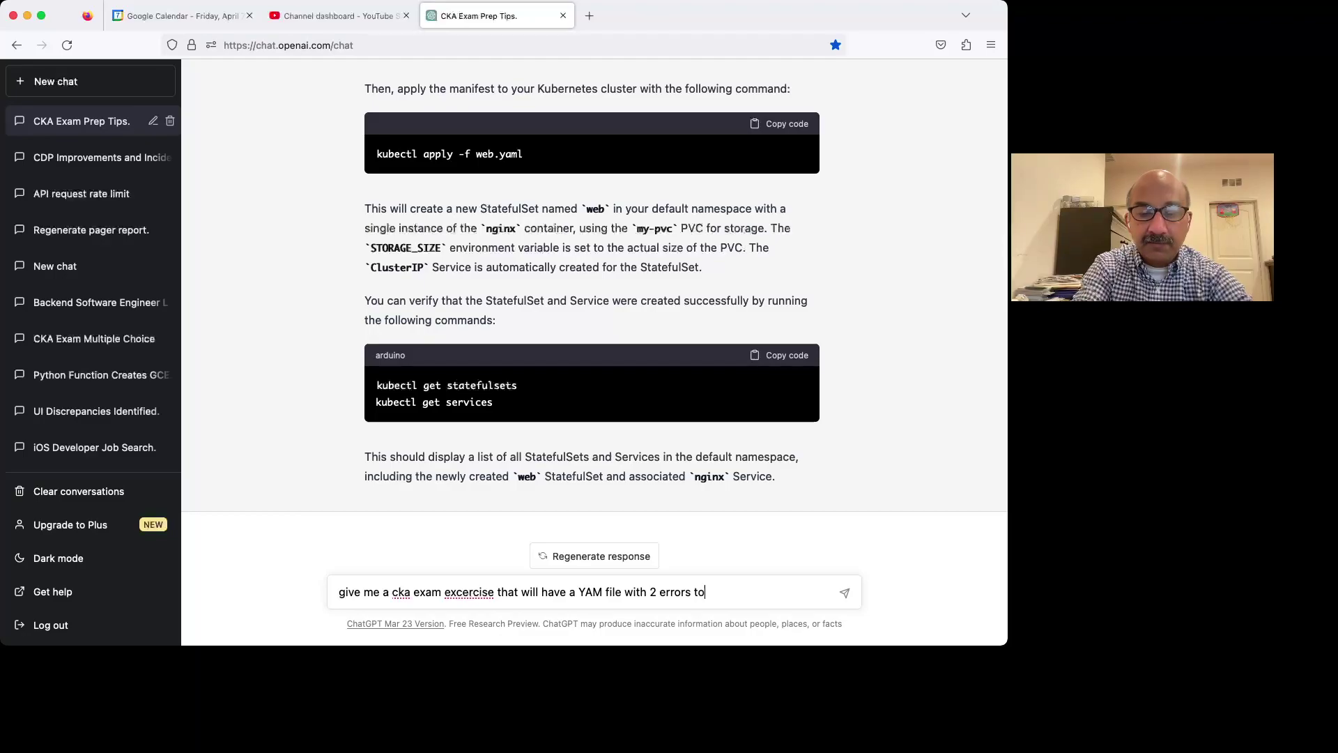
{"action": "type", "text": " fix"}
{"action": "key", "text": "Return"}
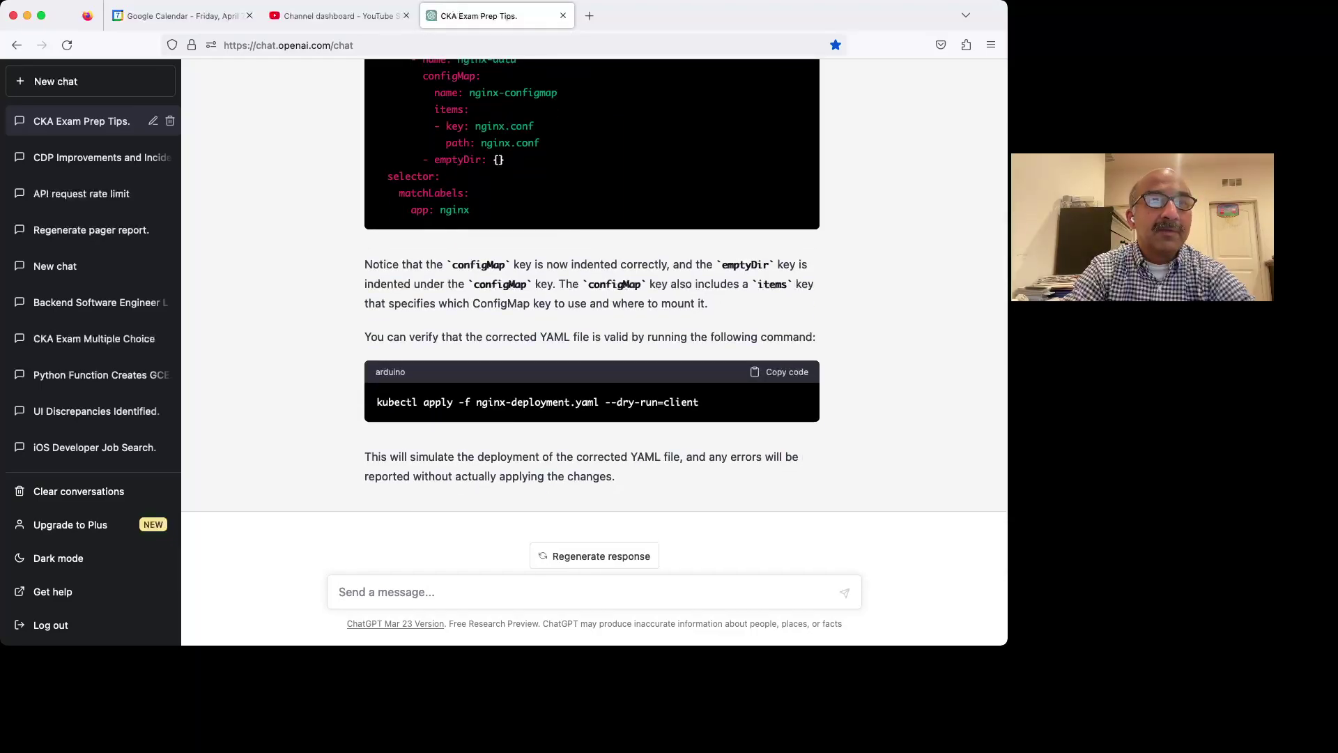
- Scroll up and back down to review the nginx-deployment YAML errors and dry-run check
{"action": "scroll", "coordinate": [591, 318], "scroll_direction": "up", "scroll_amount": 15}
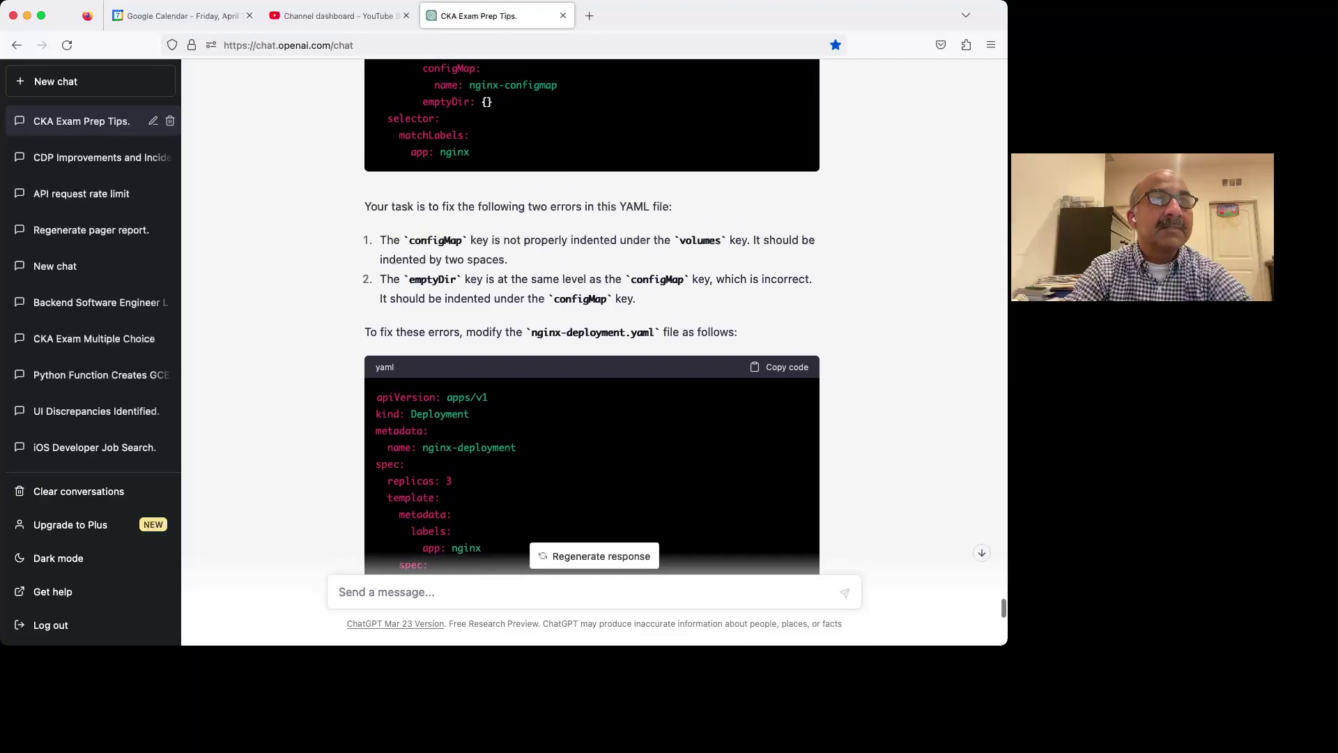
{"action": "scroll", "coordinate": [592, 317], "scroll_direction": "down", "scroll_amount": 15}
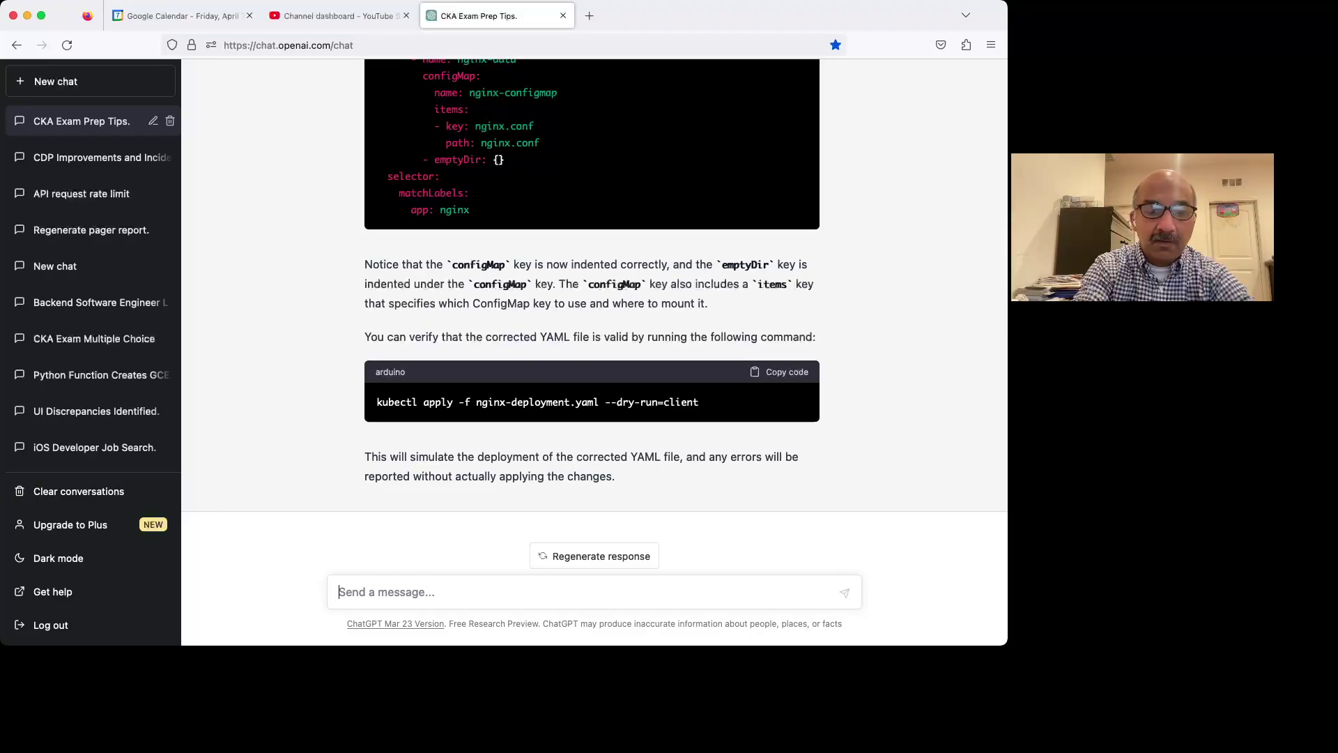
- Send 'that was too long, give me shorter' to request a shorter exercise
{"action": "type", "text": "that was "}
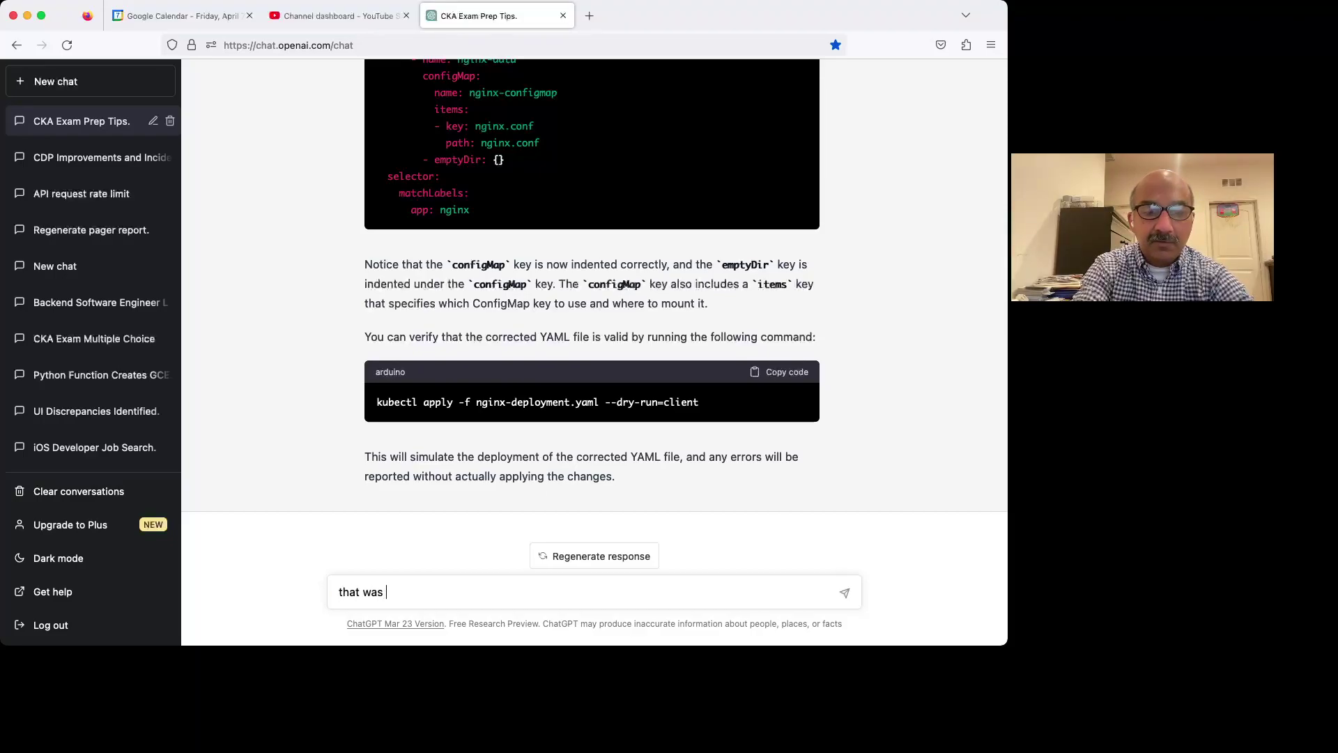
{"action": "type", "text": "too long"}
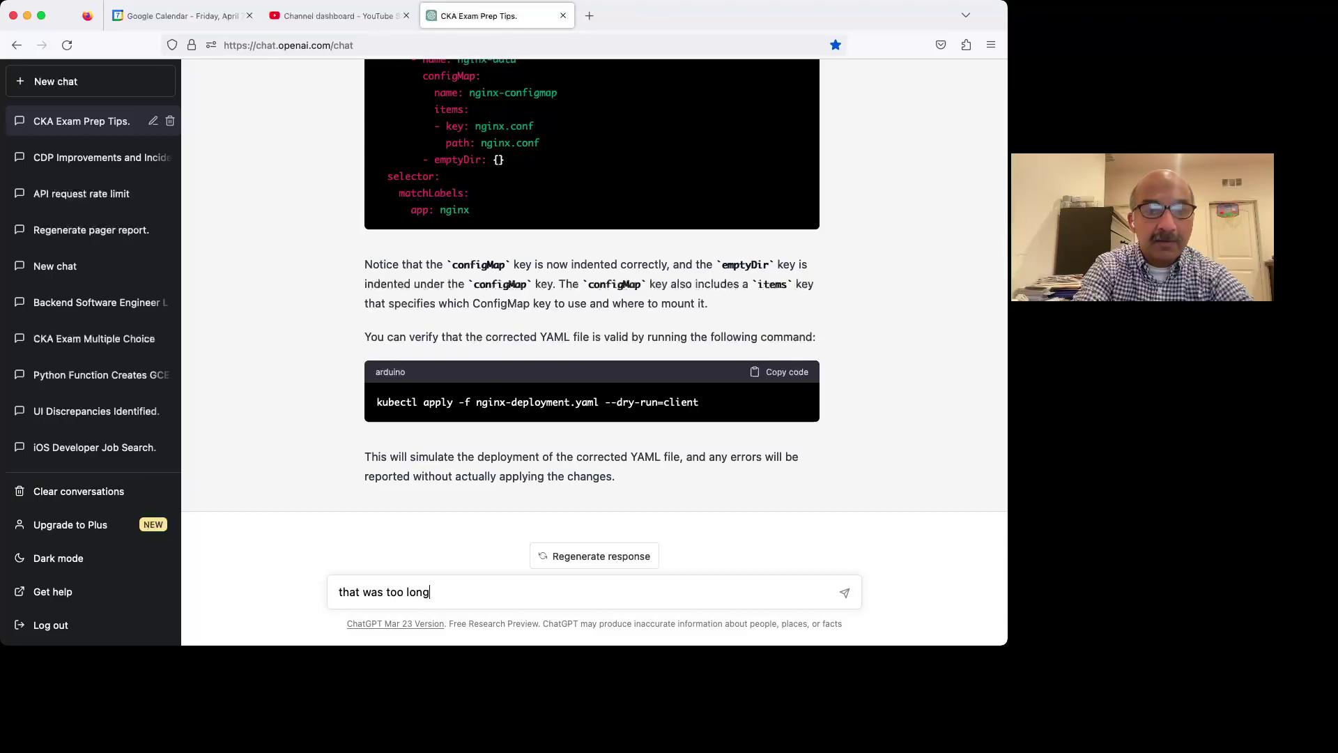
{"action": "type", "text": ", give "}
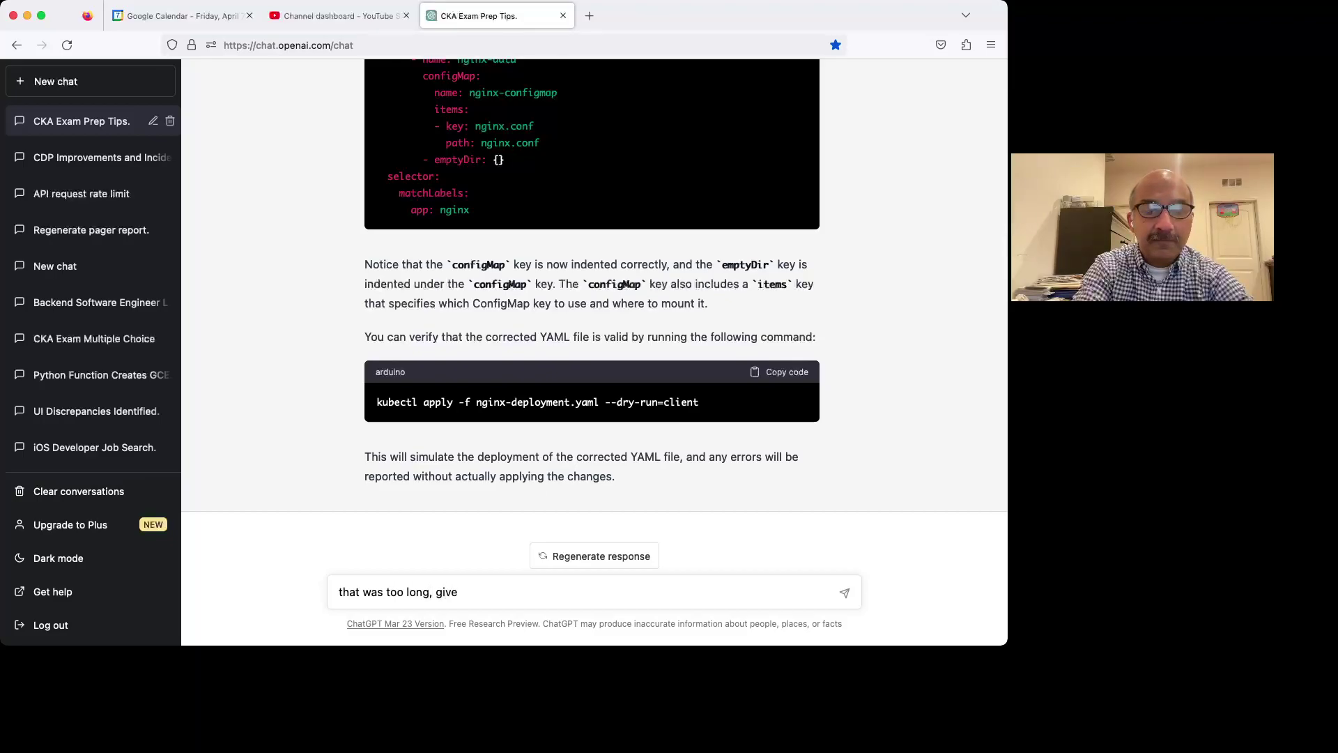
{"action": "type", "text": "me shor"}
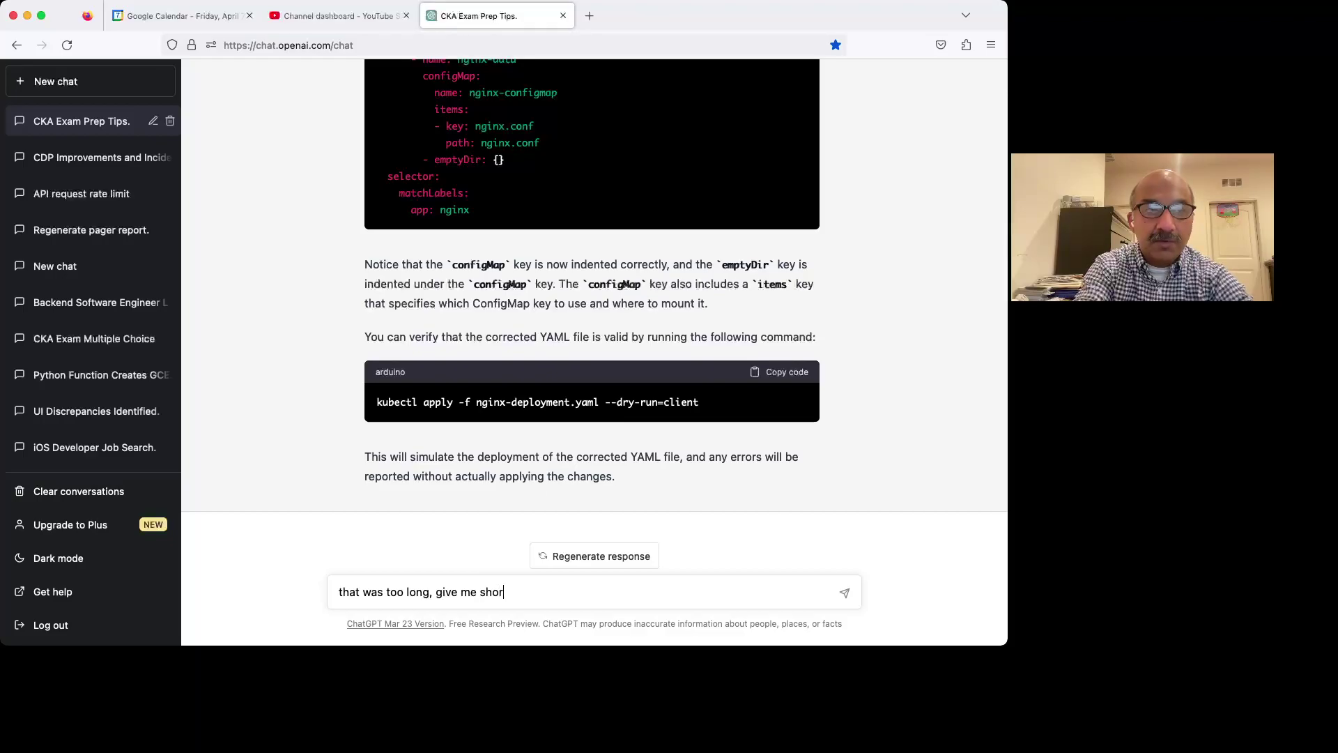
{"action": "type", "text": "ter one"}
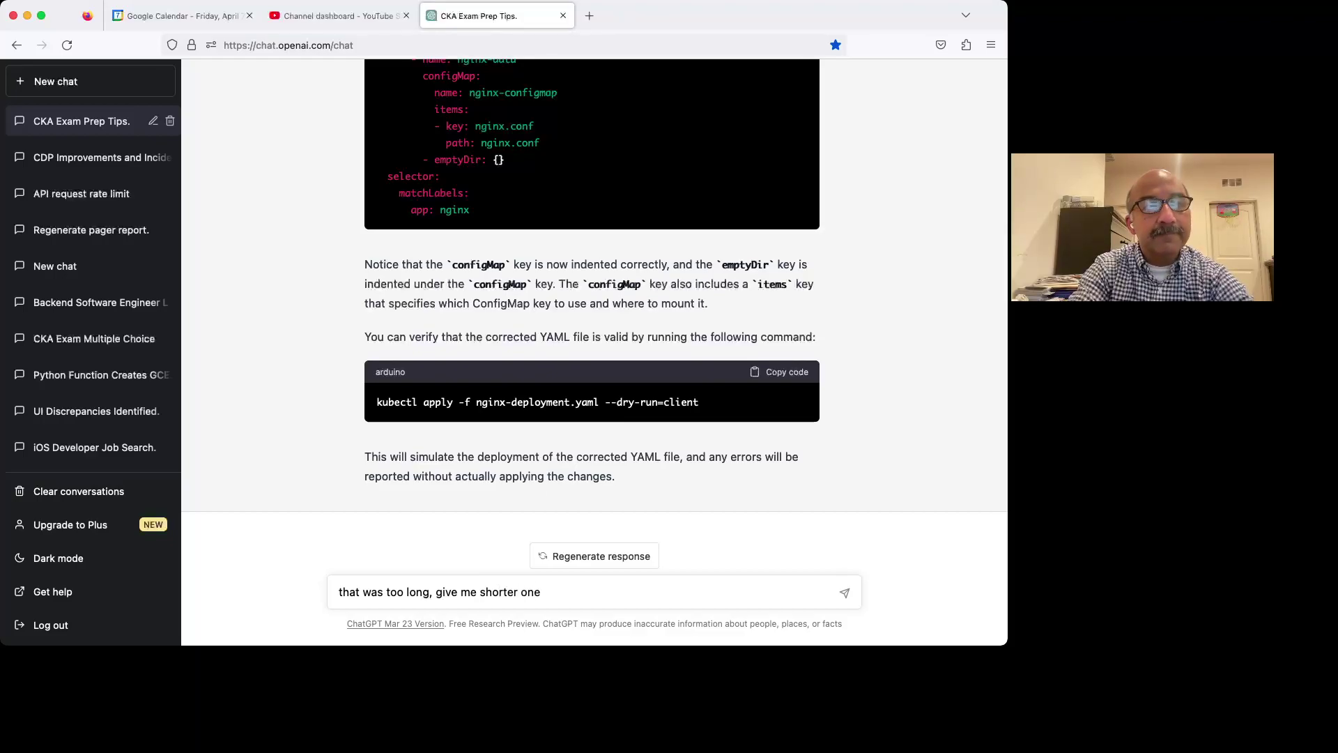
{"action": "key", "text": "Return"}
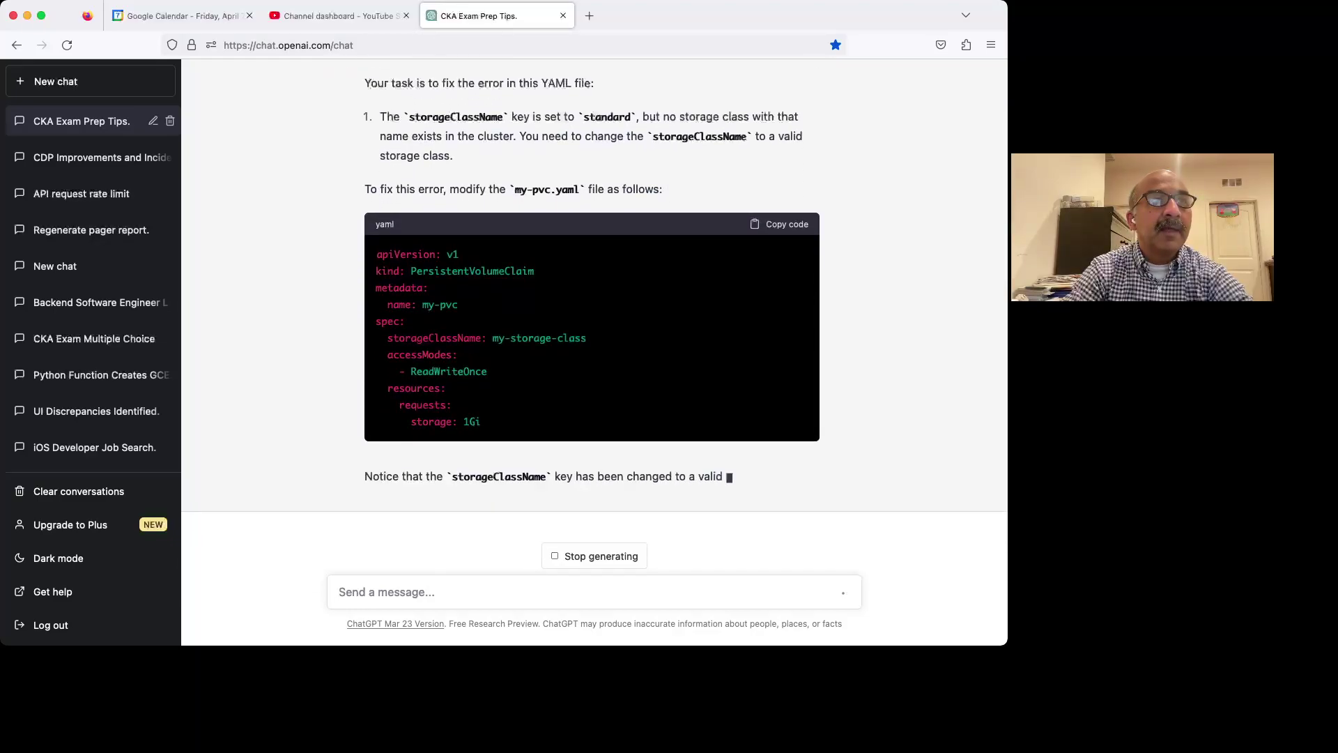
- Scroll through the my-pvc.yaml storageClassName exercise and its corrected version
{"action": "scroll", "coordinate": [594, 313], "scroll_direction": "up", "scroll_amount": 5}
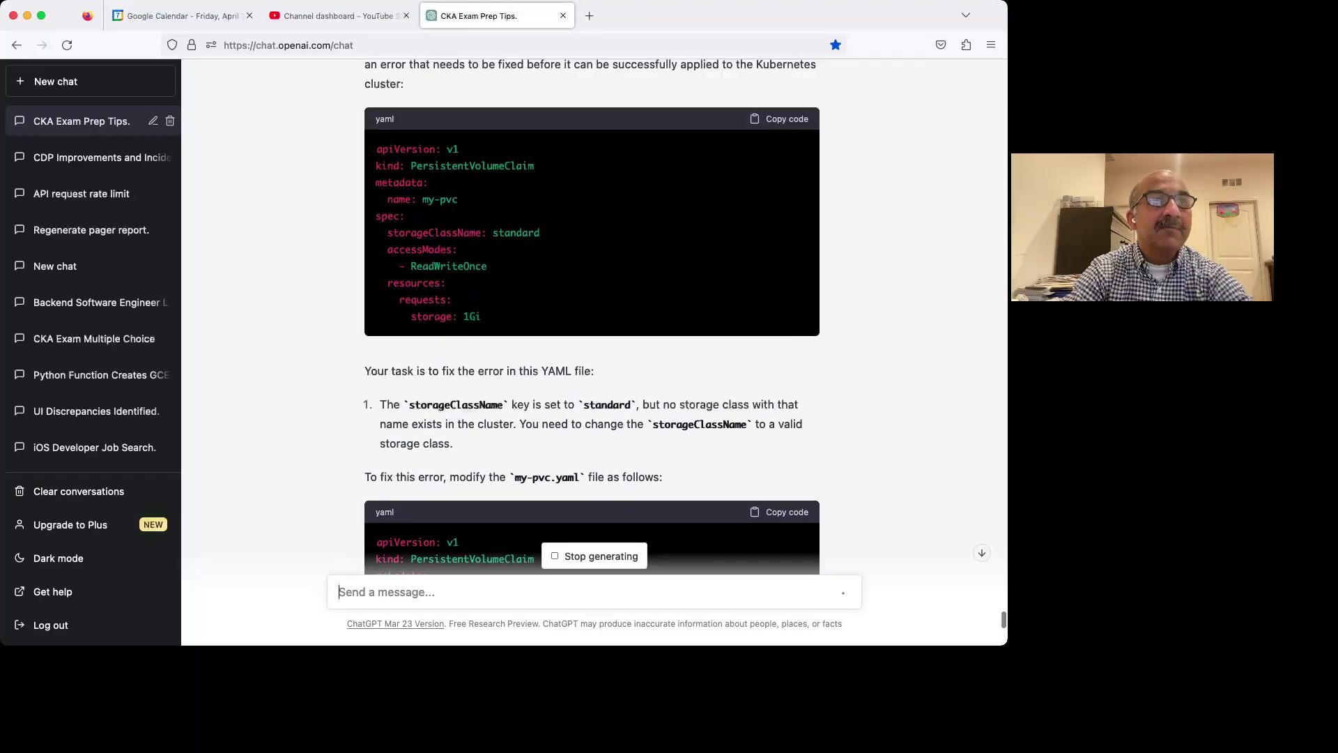
{"action": "scroll", "coordinate": [592, 311], "scroll_direction": "up", "scroll_amount": 1}
{"action": "scroll", "coordinate": [592, 314], "scroll_direction": "down", "scroll_amount": 7}
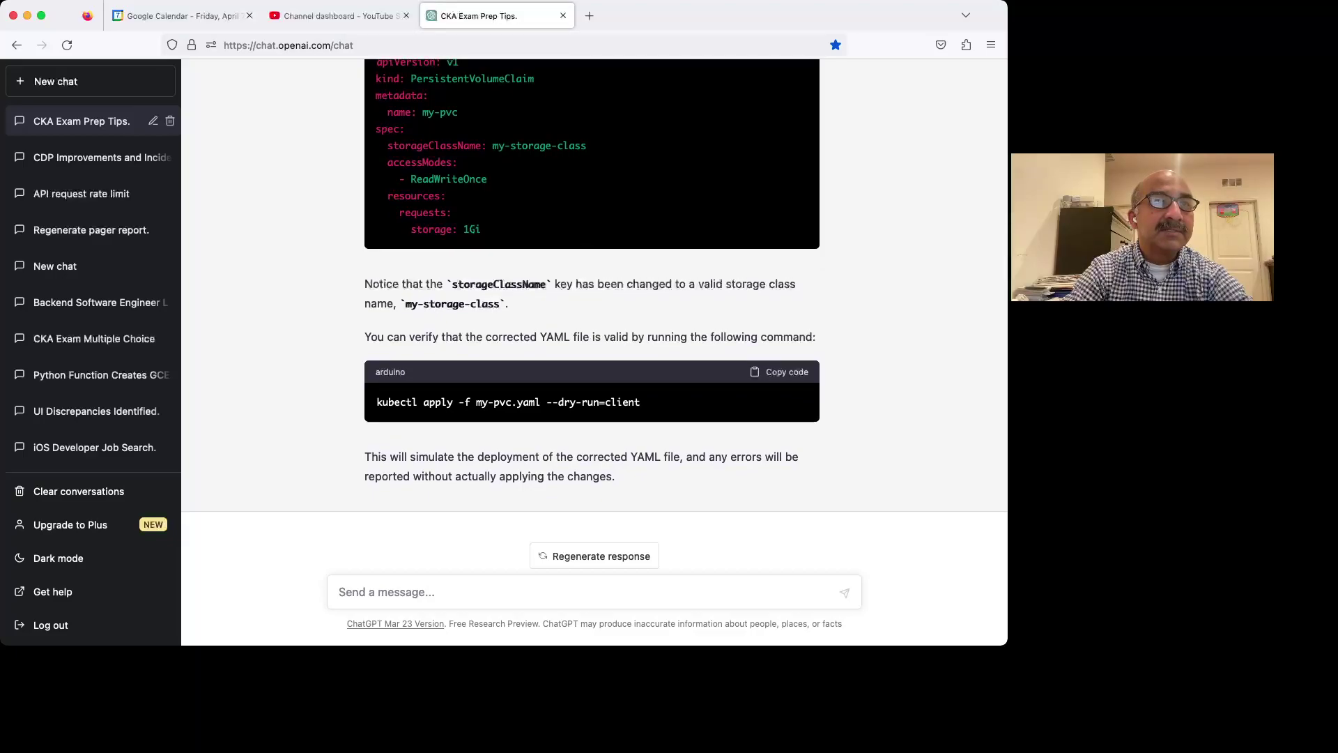
{"action": "scroll", "coordinate": [592, 314], "scroll_direction": "up", "scroll_amount": 2}
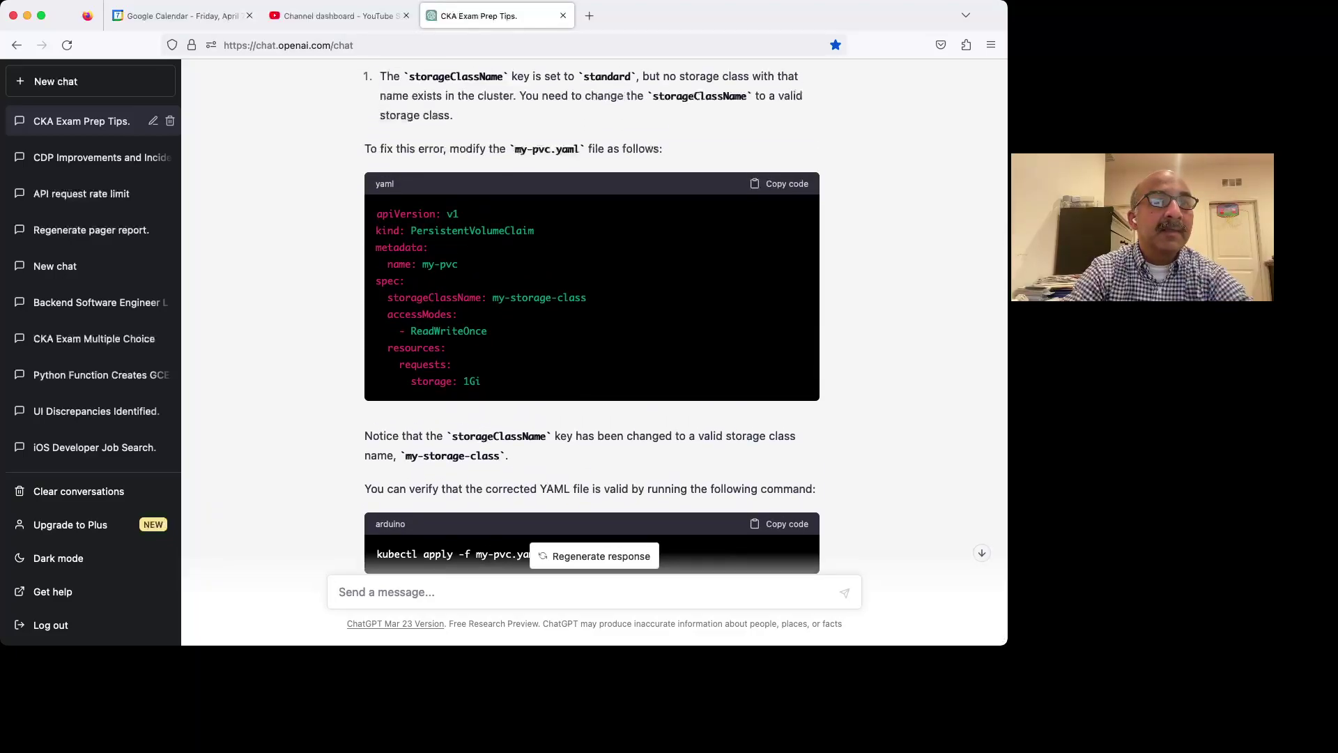
{"action": "scroll", "coordinate": [591, 314], "scroll_direction": "down", "scroll_amount": 2}
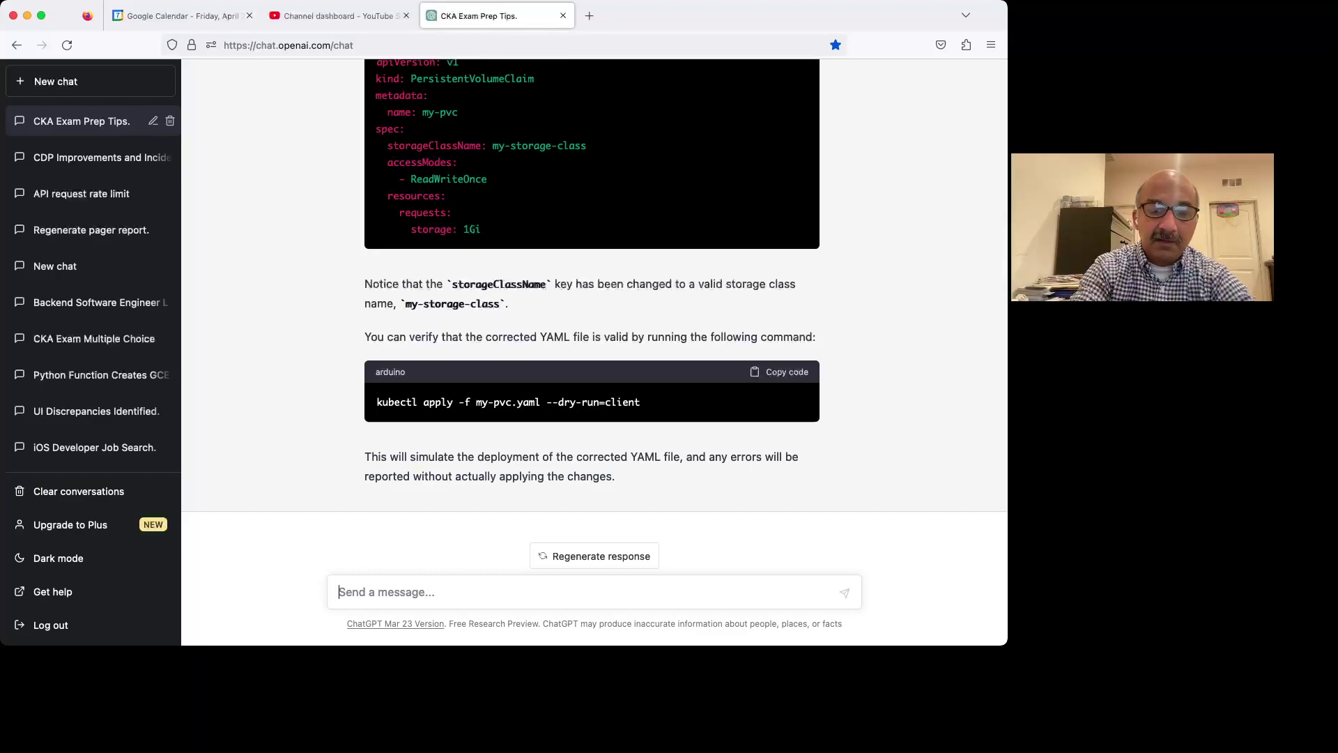
- Ask 'can you only give me the YAML file with the errors, but not the fix'
{"action": "type", "text": "can you only"}
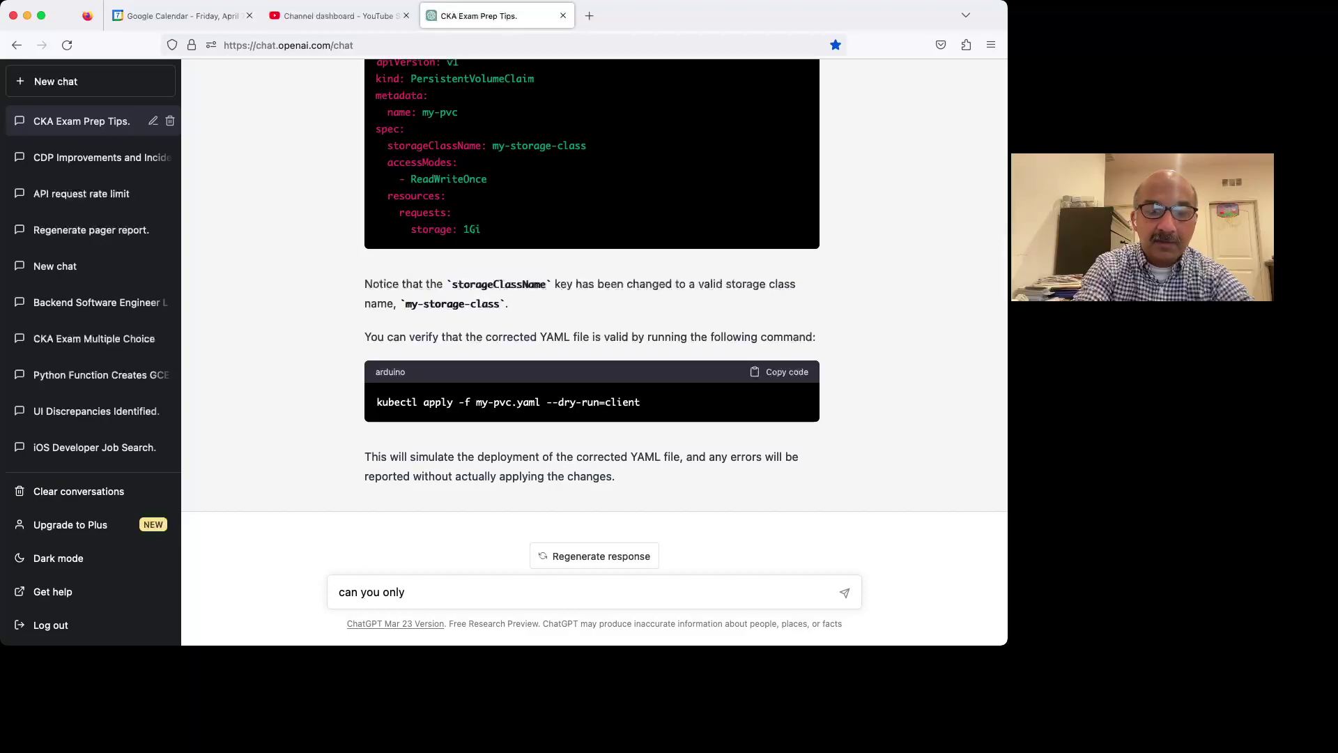
{"action": "type", "text": " give me the"}
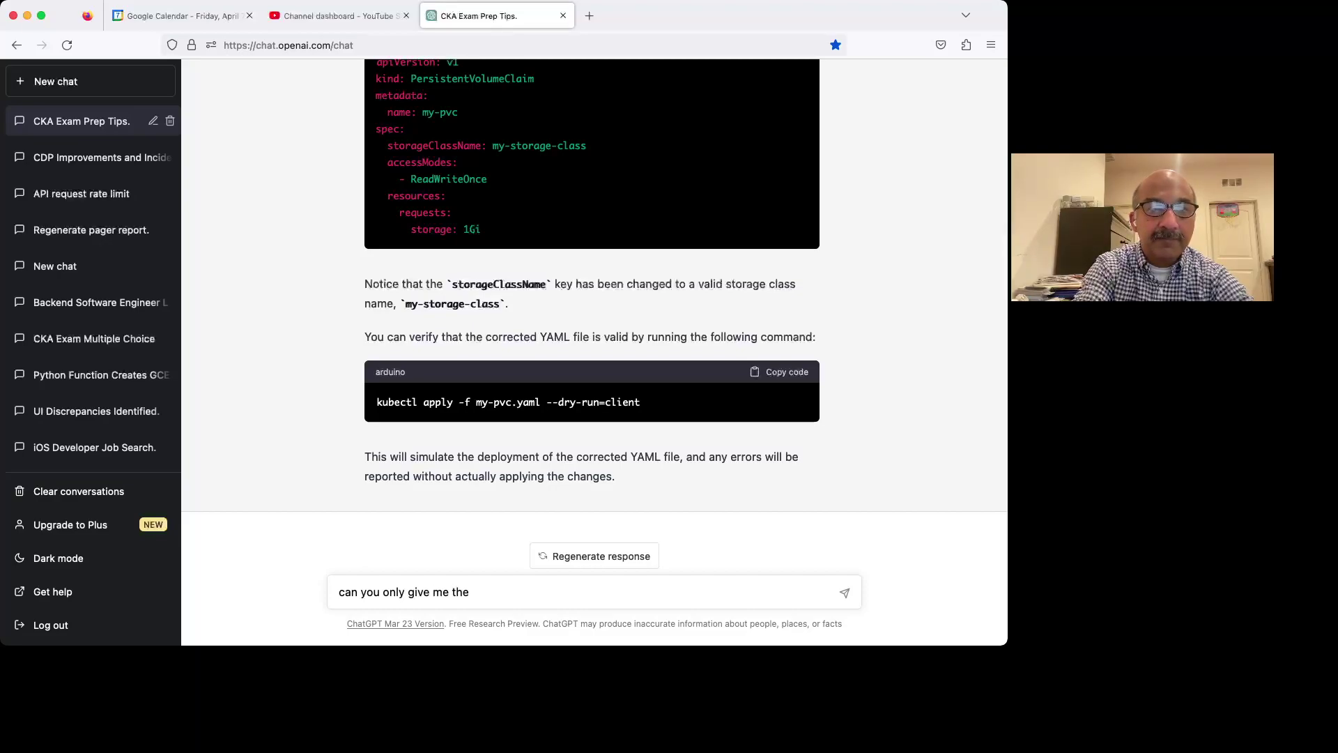
{"action": "type", "text": " YAML file with"}
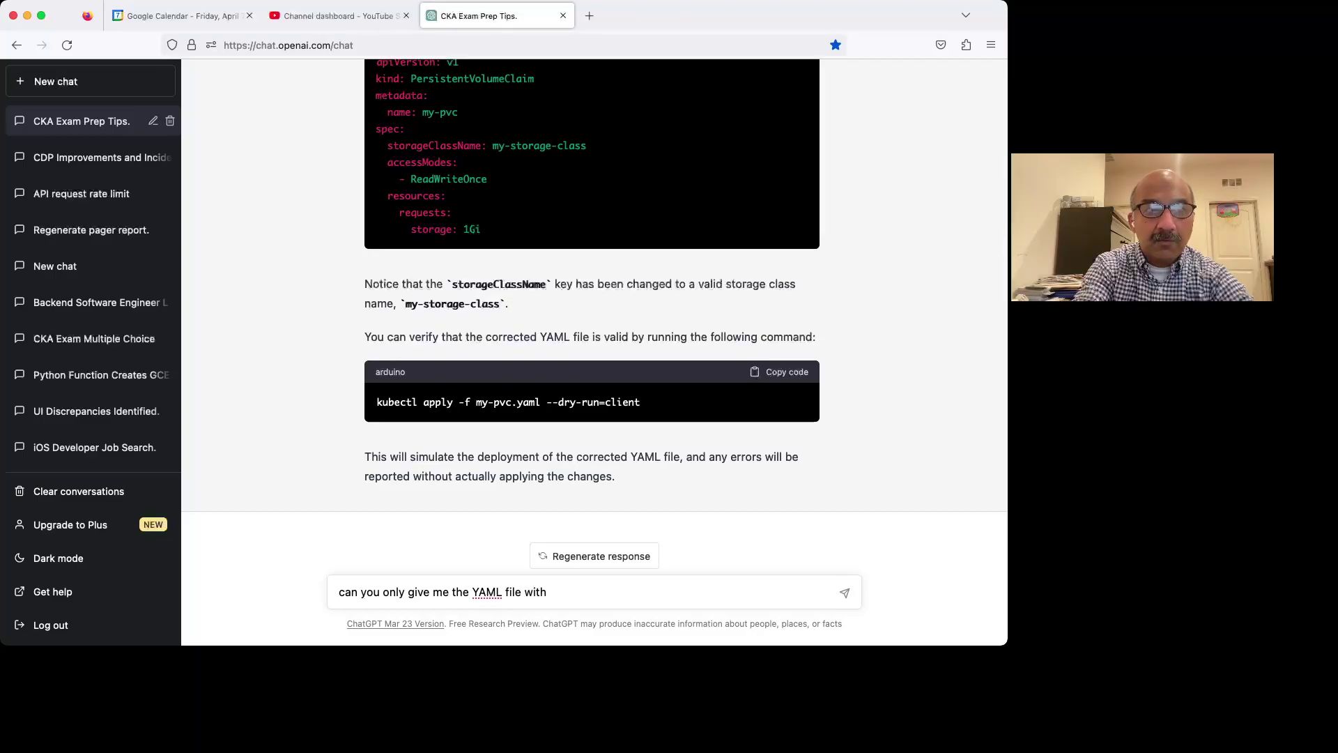
{"action": "type", "text": " the"}
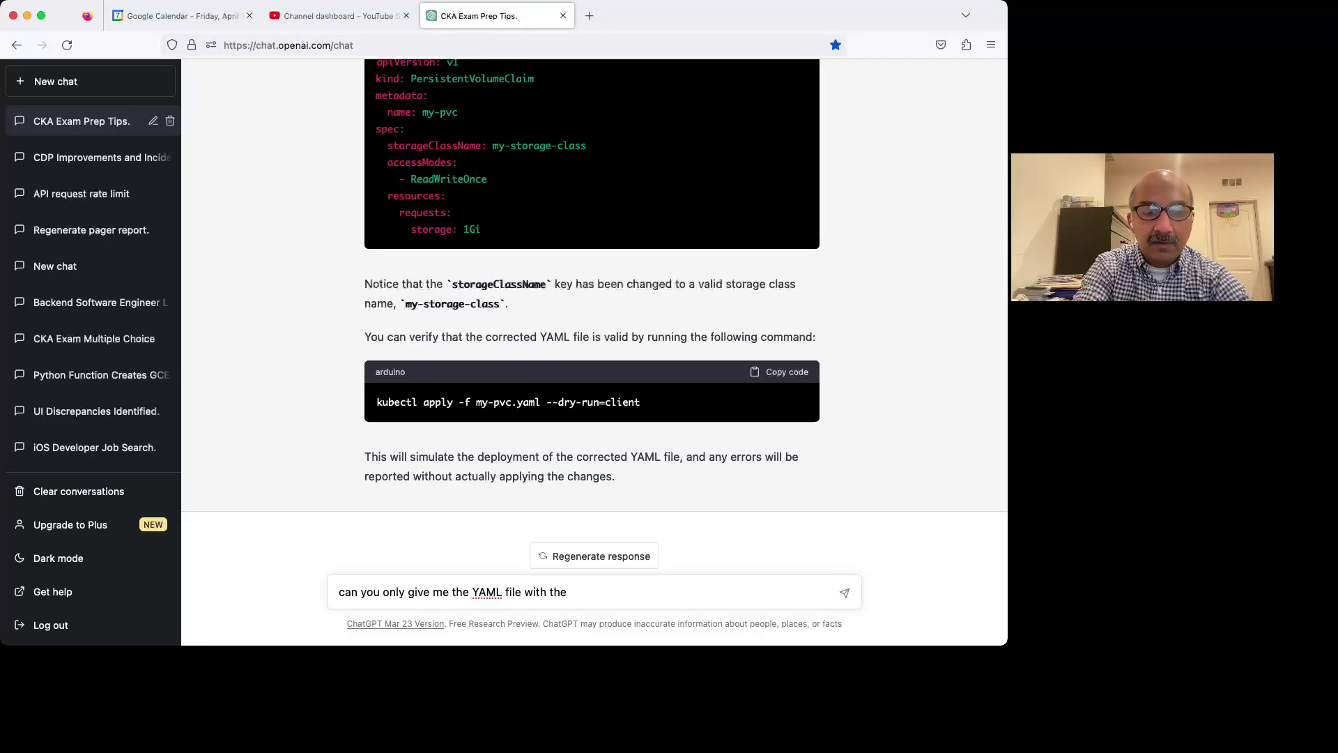
{"action": "type", "text": " errors, but not"}
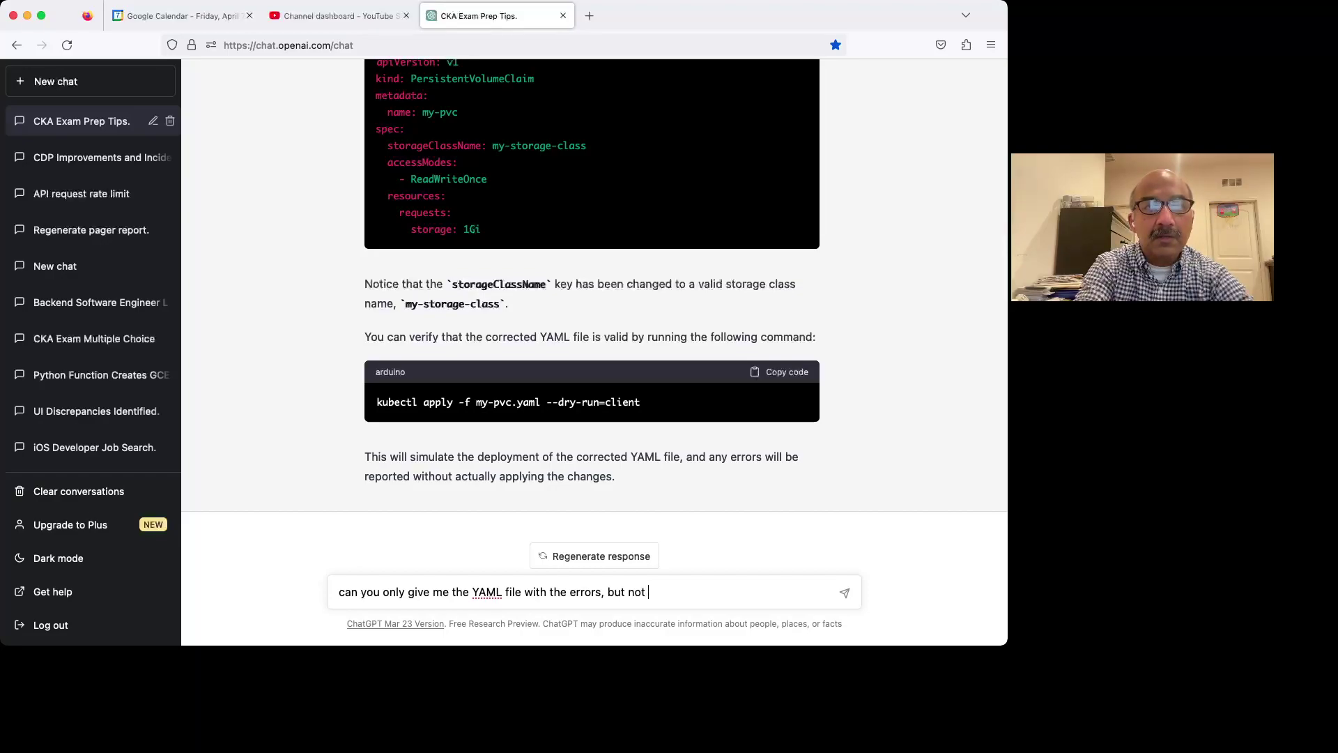
{"action": "type", "text": " the fix"}
{"action": "key", "text": "Return"}
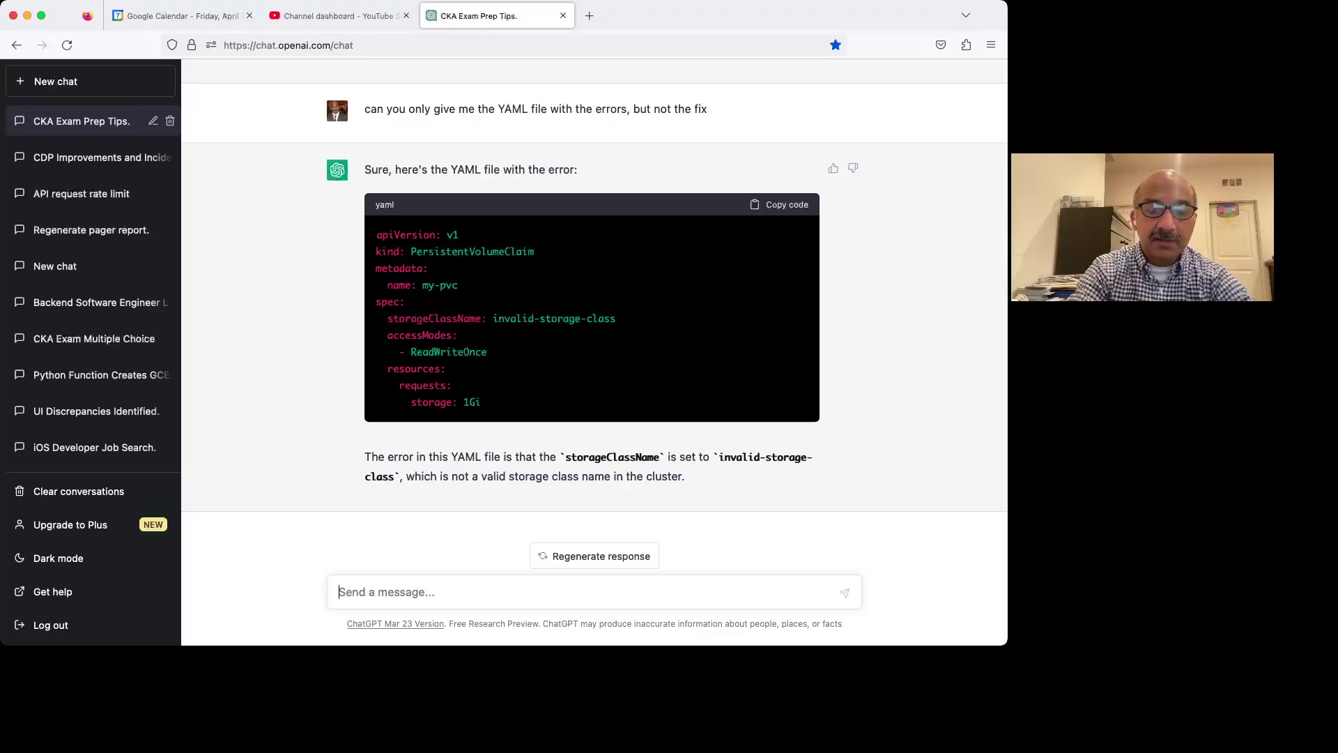
- Ask ChatGPT to 'give me 20 CKA exam subtopics' and get the full list
{"action": "type", "text": "give me 20"}
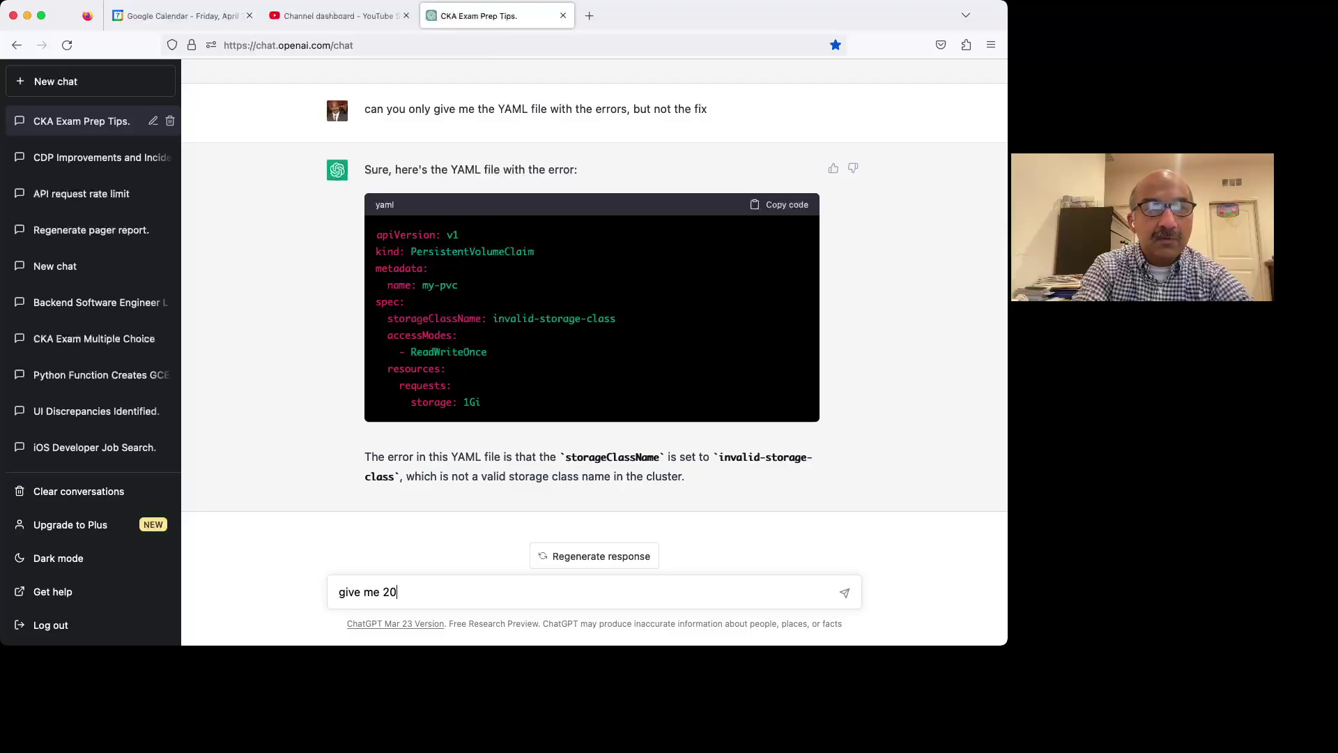
{"action": "type", "text": " CKA e"}
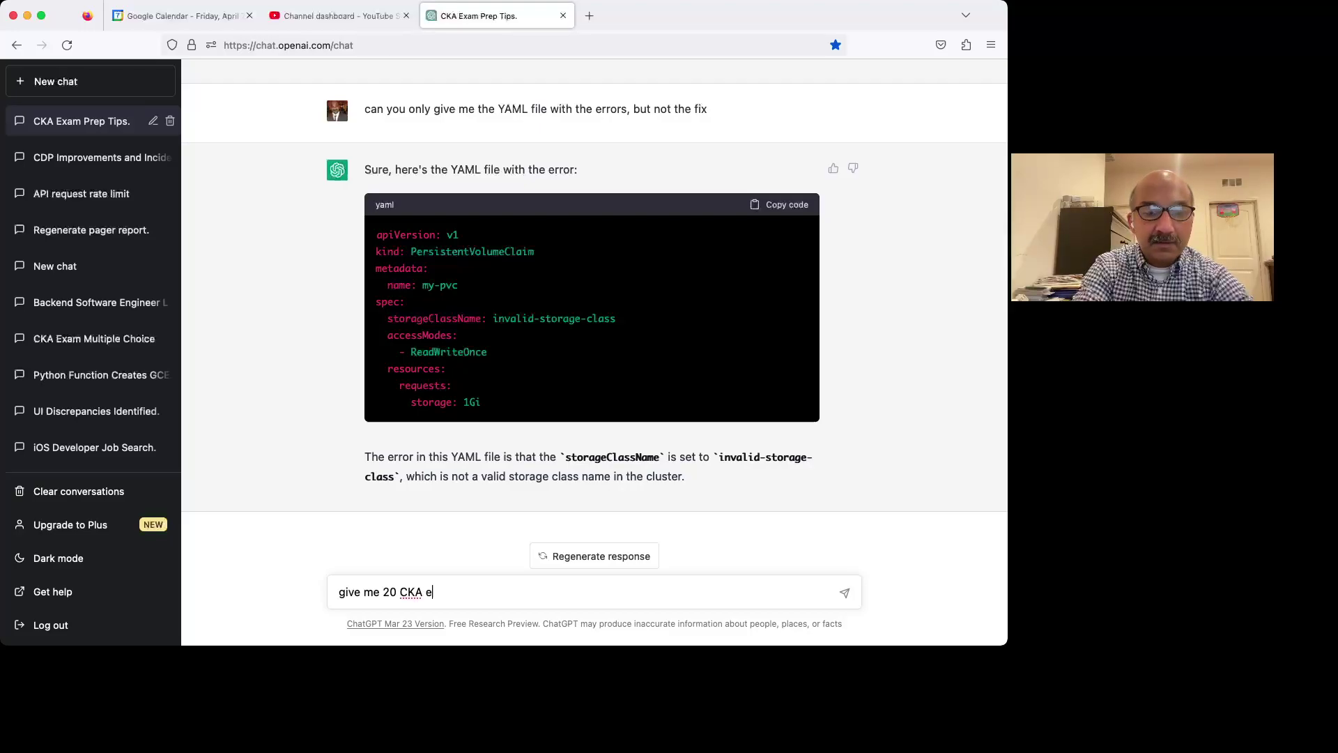
{"action": "type", "text": "xam subt"}
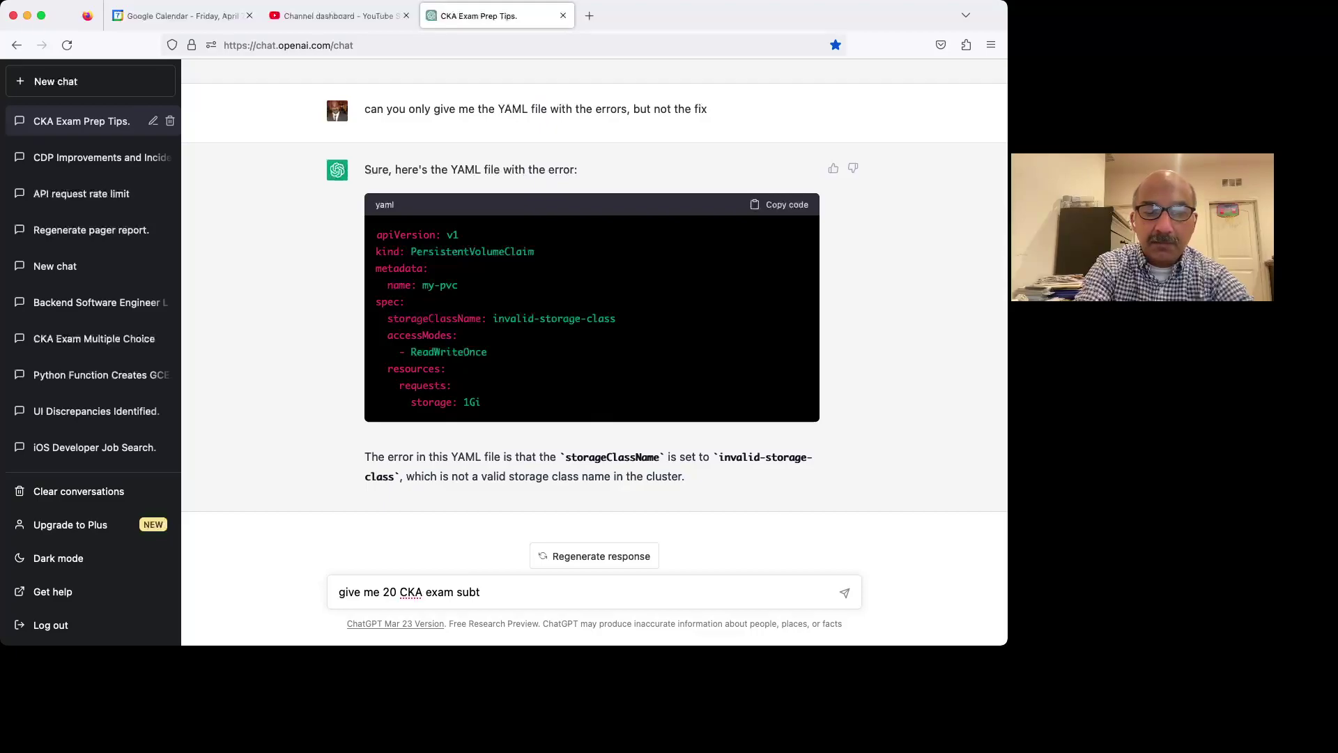
{"action": "type", "text": "opics"}
{"action": "key", "text": "Return"}
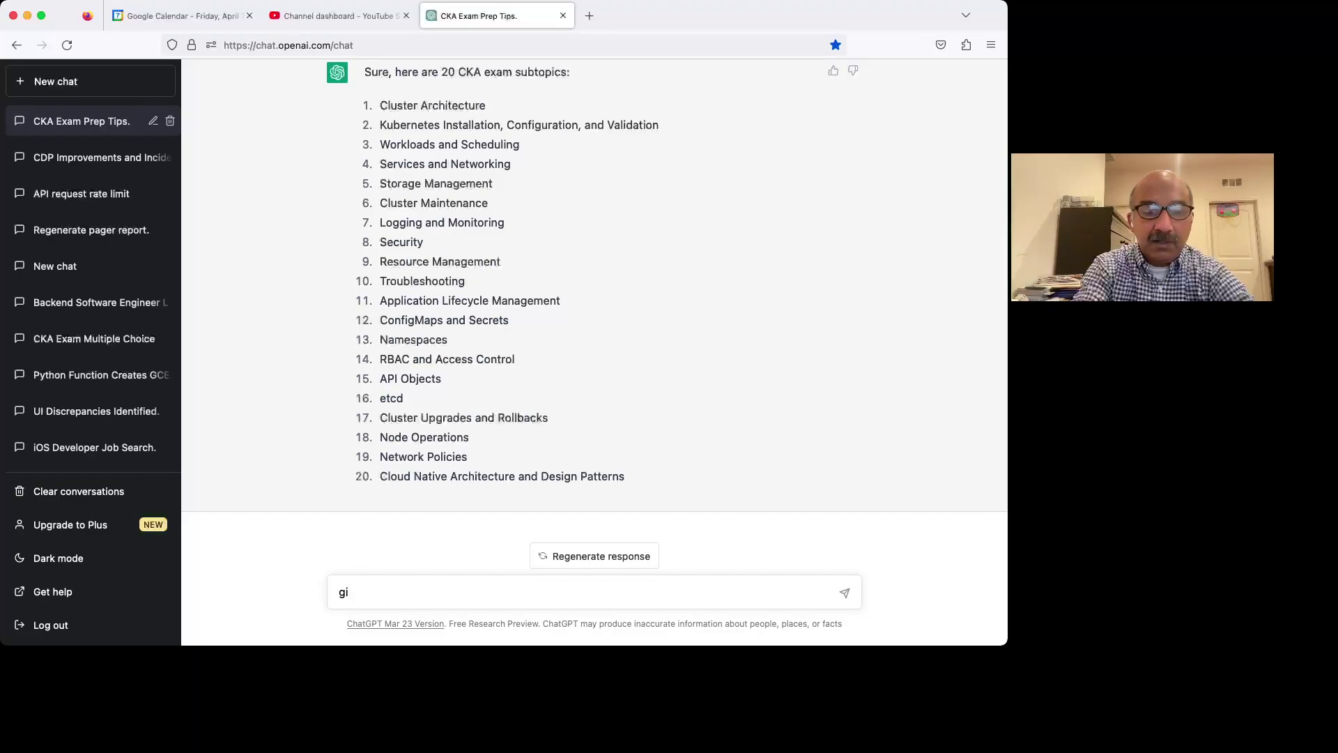
- Request an easy etcd exercise and review the etcdctl snapshot save and status backup task
{"action": "type", "text": "ve me "}
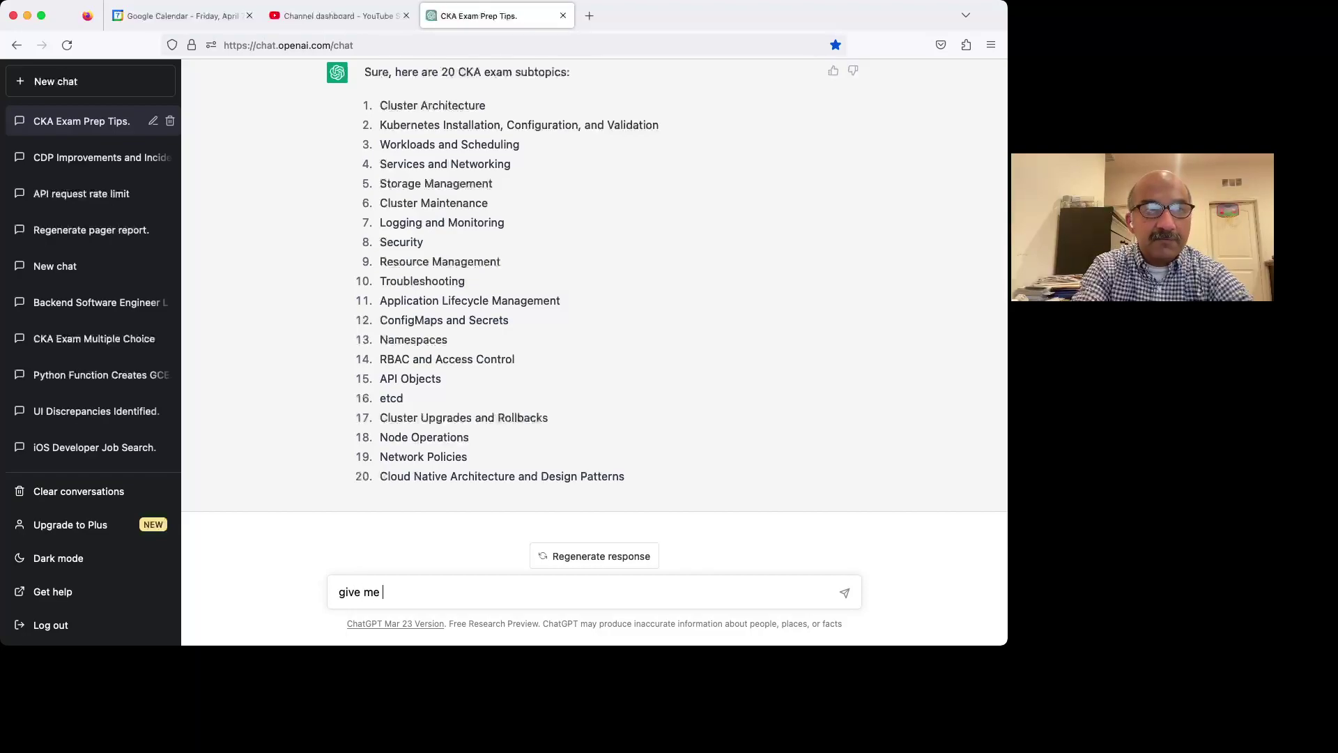
{"action": "type", "text": "an exc"}
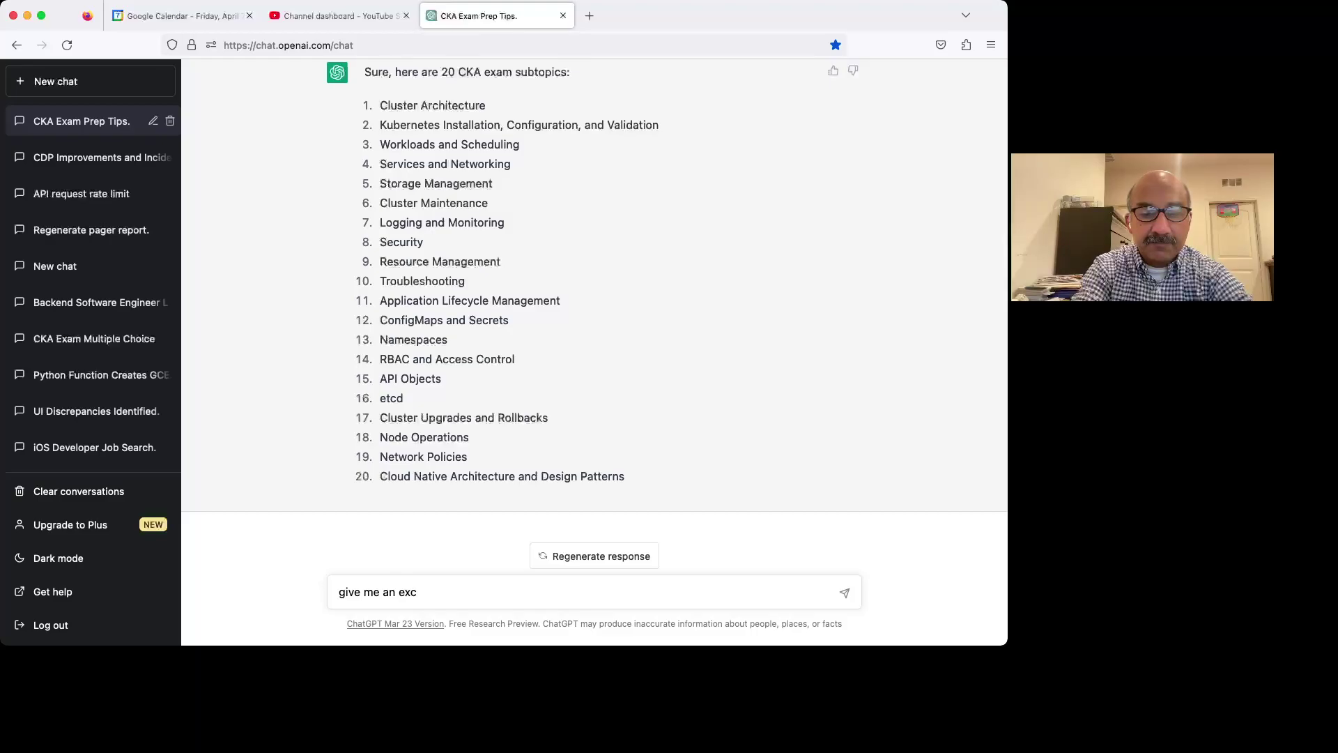
{"action": "type", "text": "ercise "}
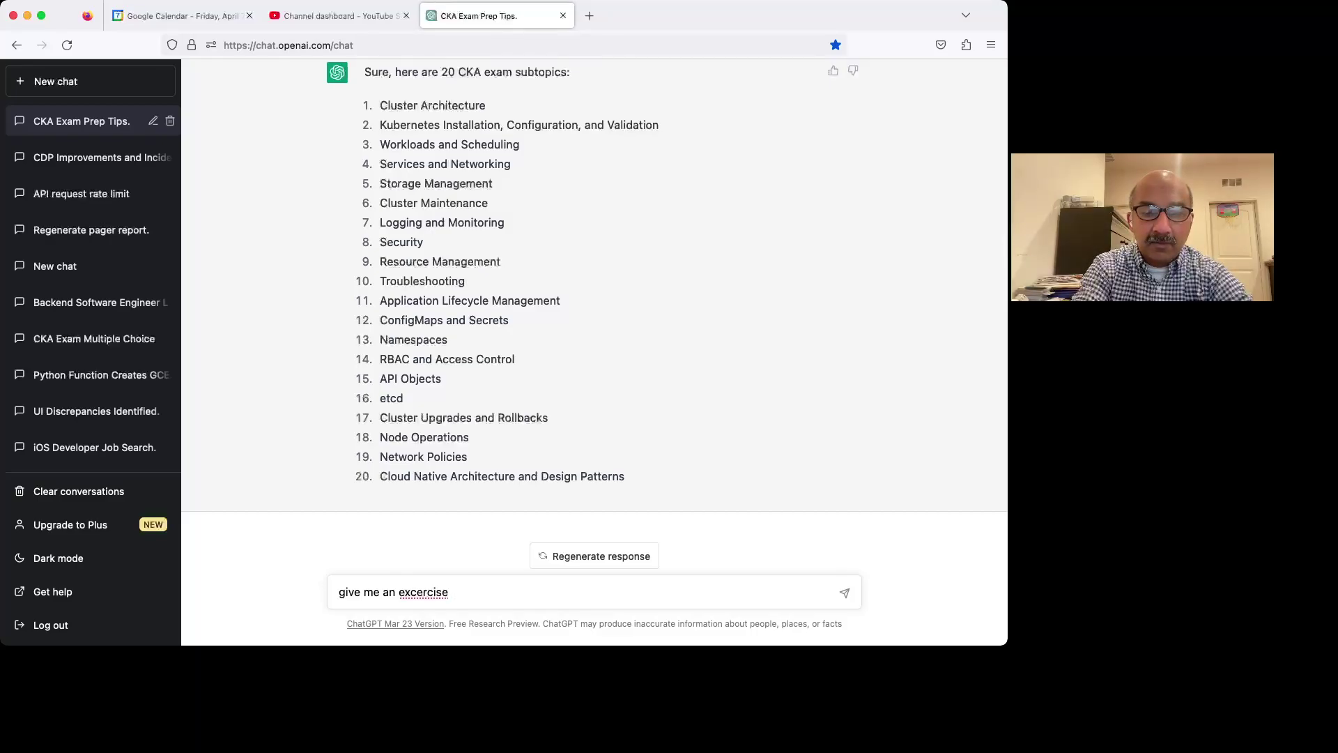
{"action": "type", "text": "on etcd"}
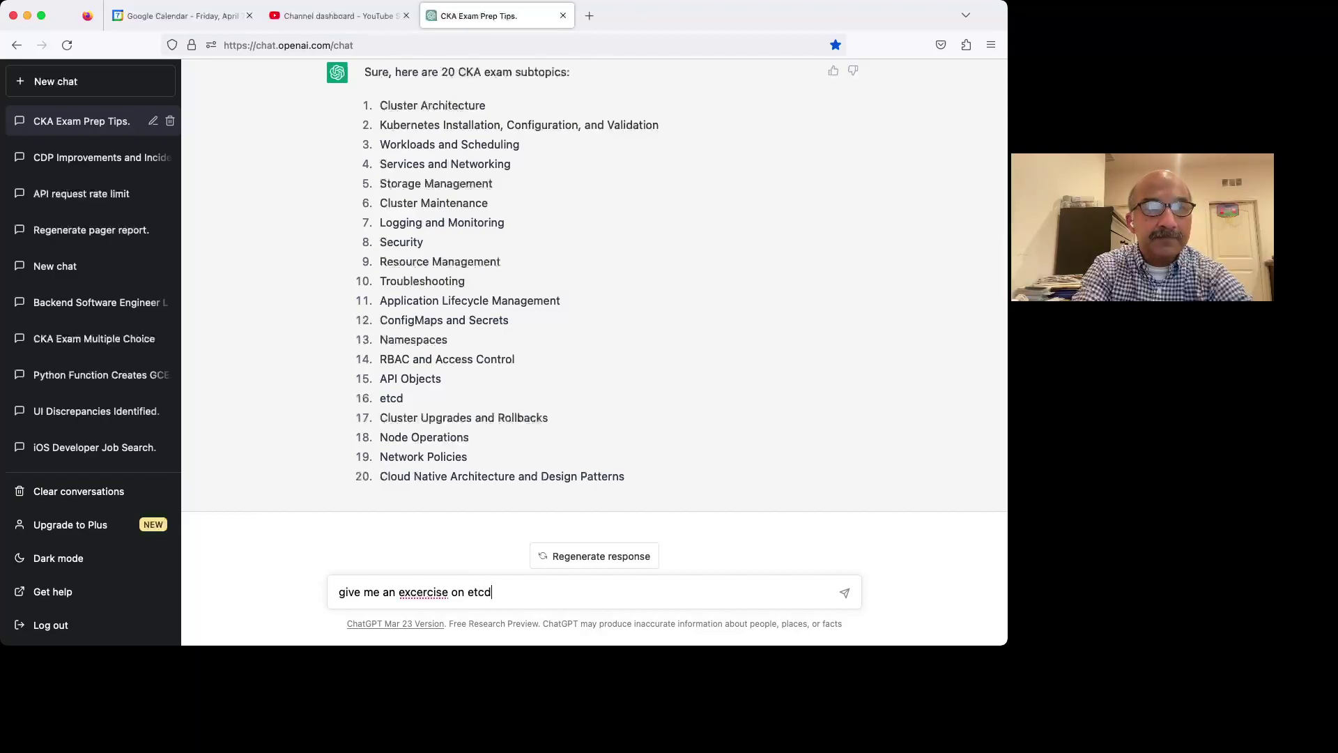
{"action": "type", "text": " that "}
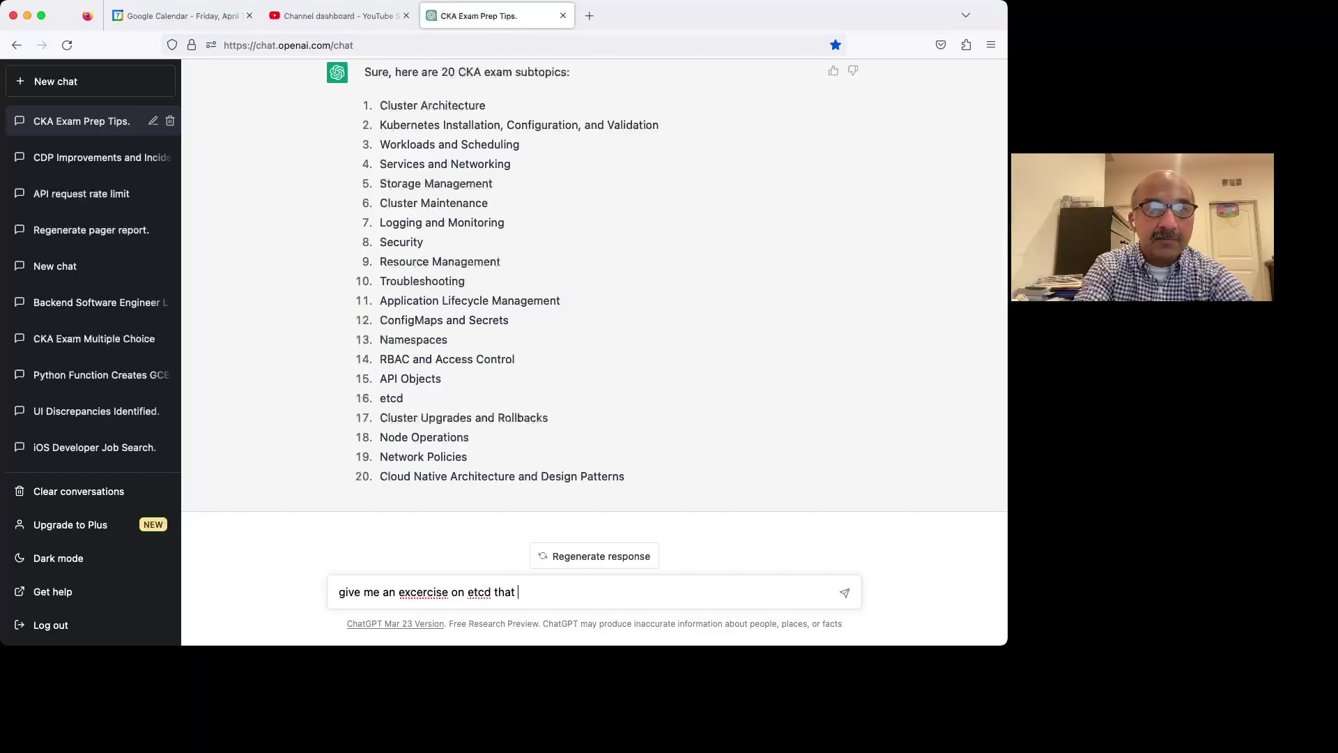
{"action": "type", "text": "is easy"}
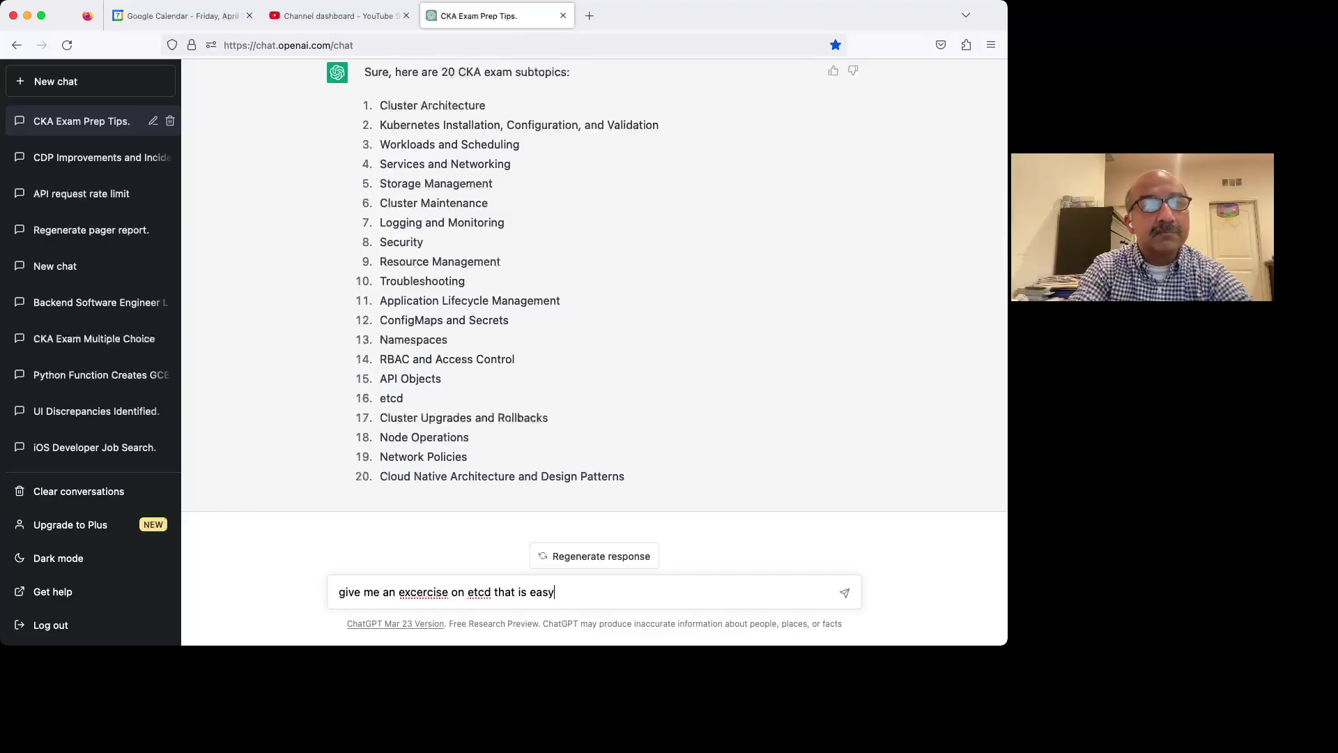
{"action": "key", "text": "Return"}
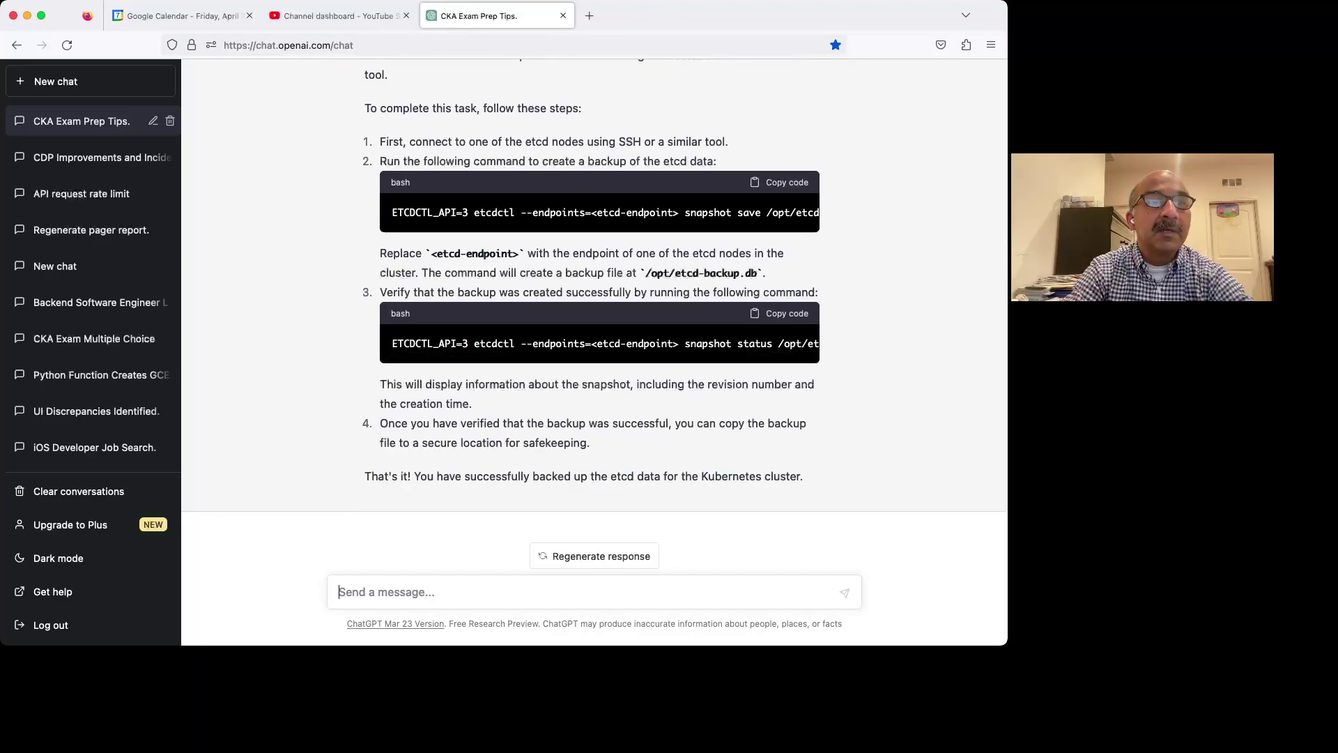
{"action": "scroll", "coordinate": [594, 314], "scroll_direction": "up", "scroll_amount": 3}
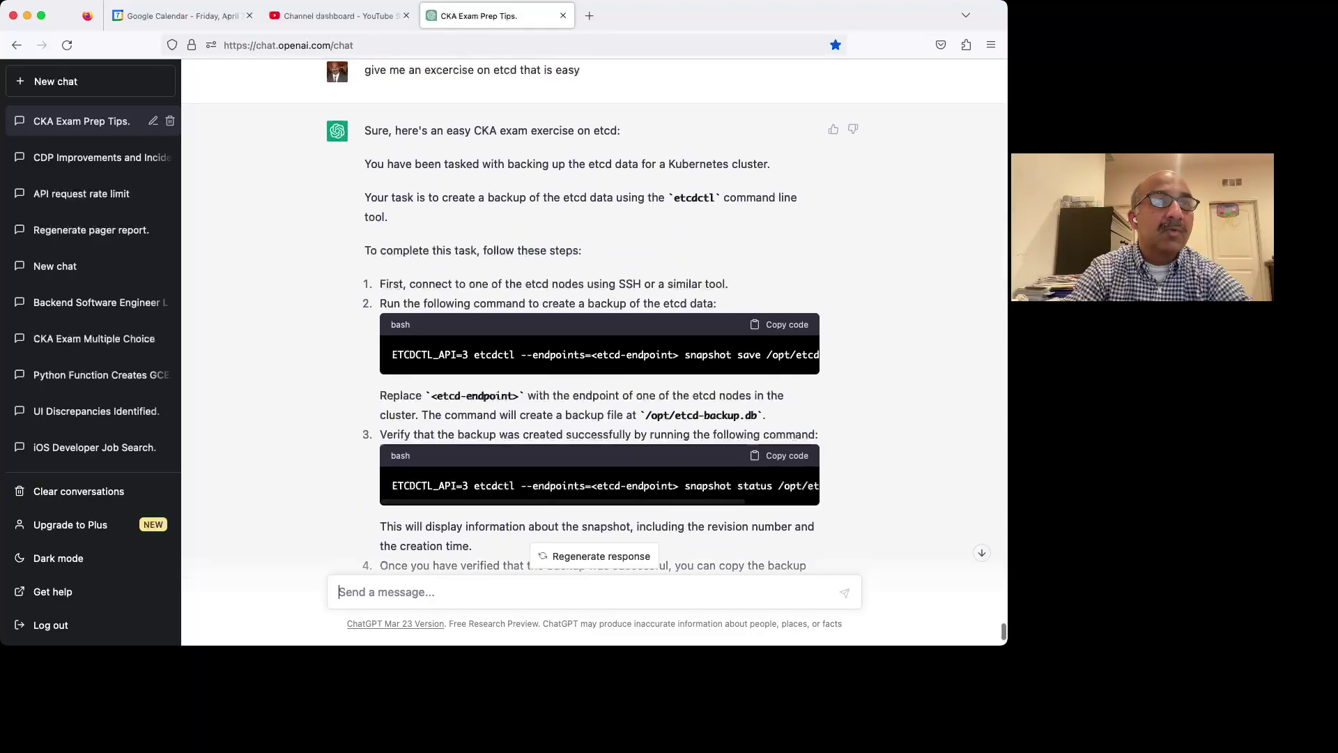
{"action": "scroll", "coordinate": [594, 317], "scroll_direction": "down", "scroll_amount": 3}
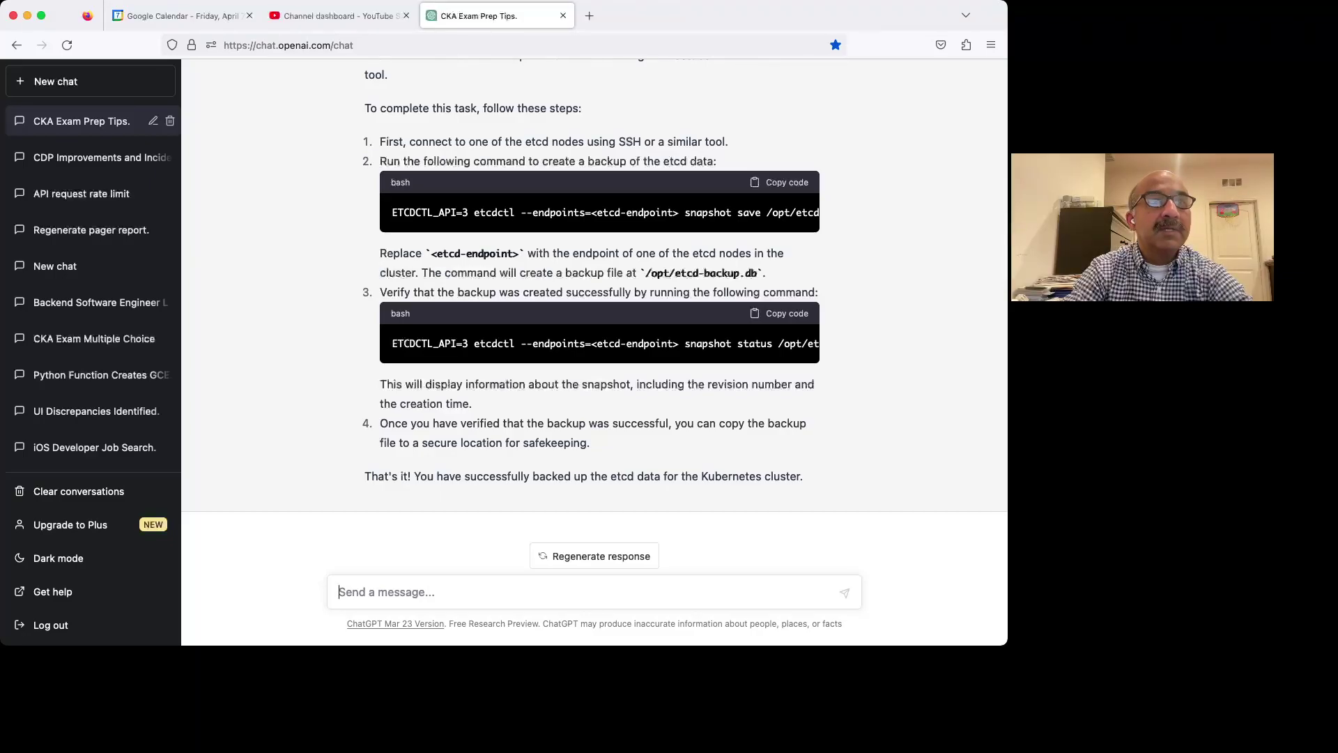
{"action": "scroll", "coordinate": [594, 313], "scroll_direction": "up", "scroll_amount": 10}
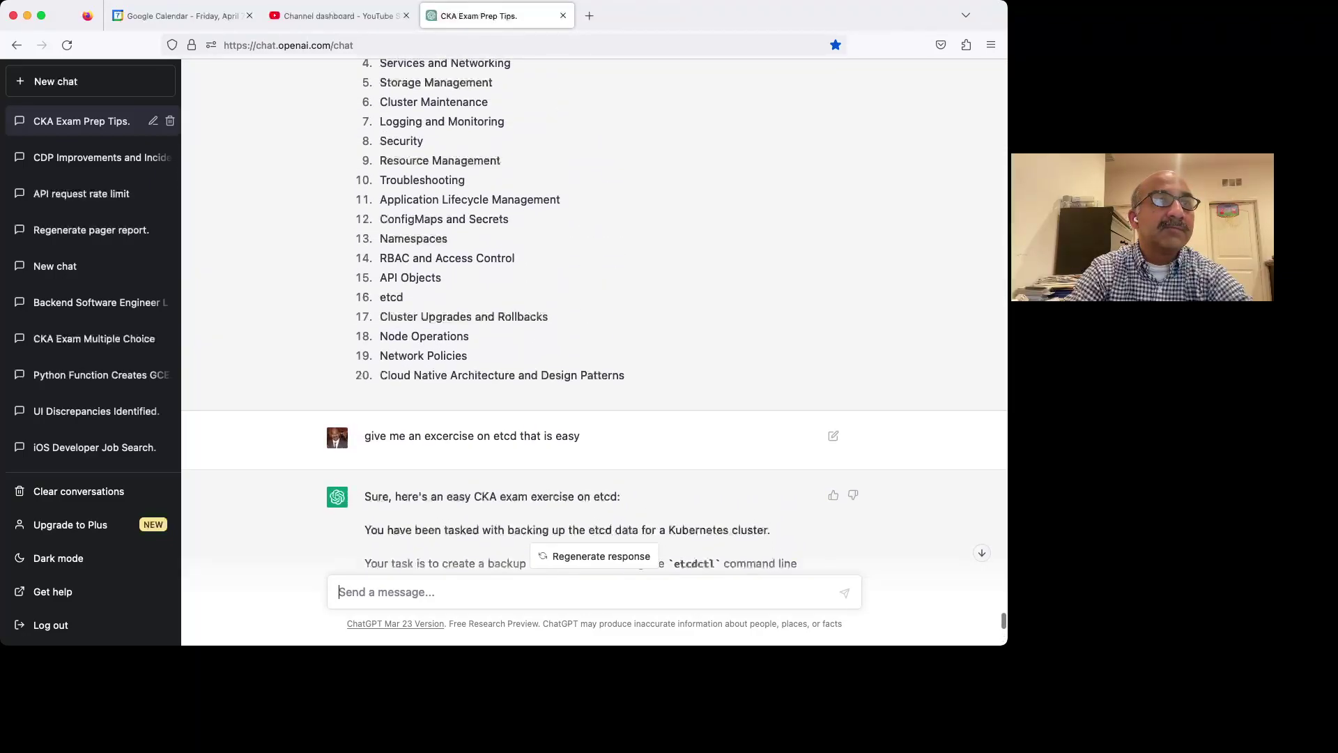
{"action": "scroll", "coordinate": [594, 313], "scroll_direction": "down", "scroll_amount": 10}
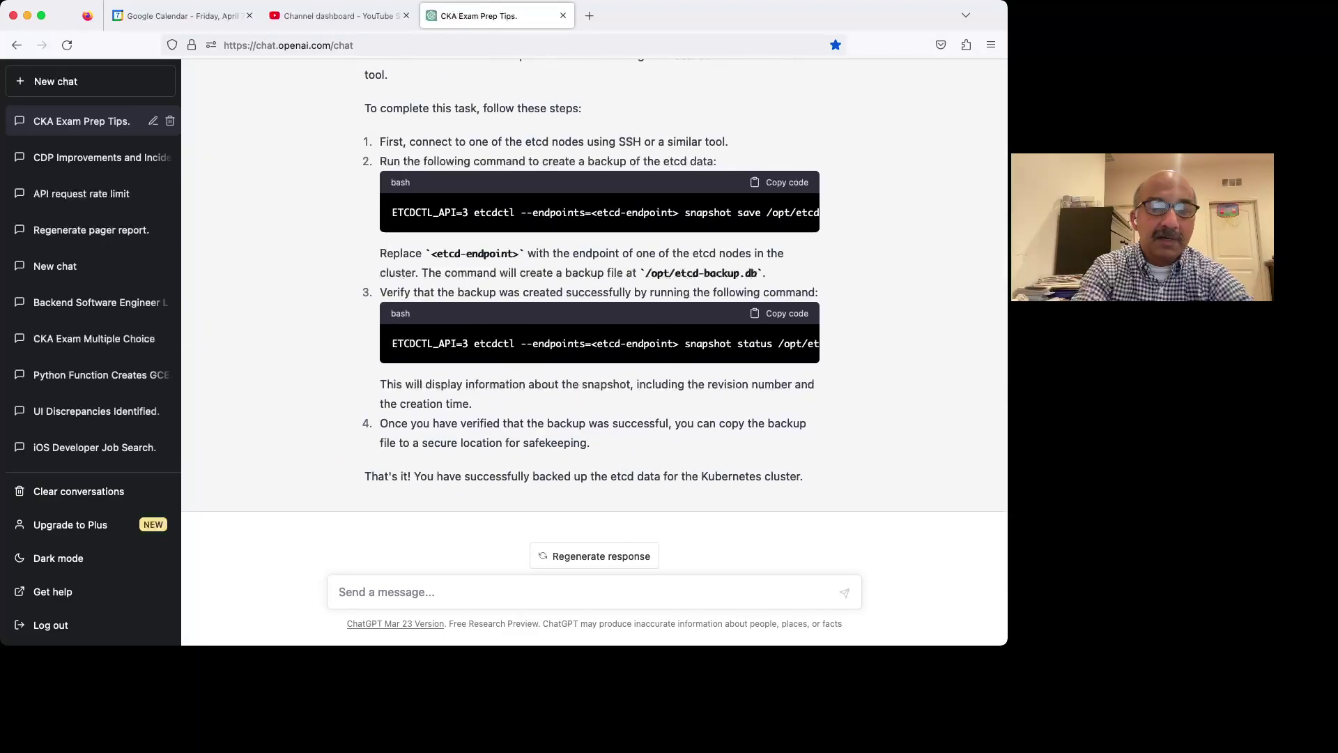
- Send 'give an excercise on RBAC of medium level' to get a pod-manager Role and RoleBinding exercise
{"action": "type", "text": "give "}
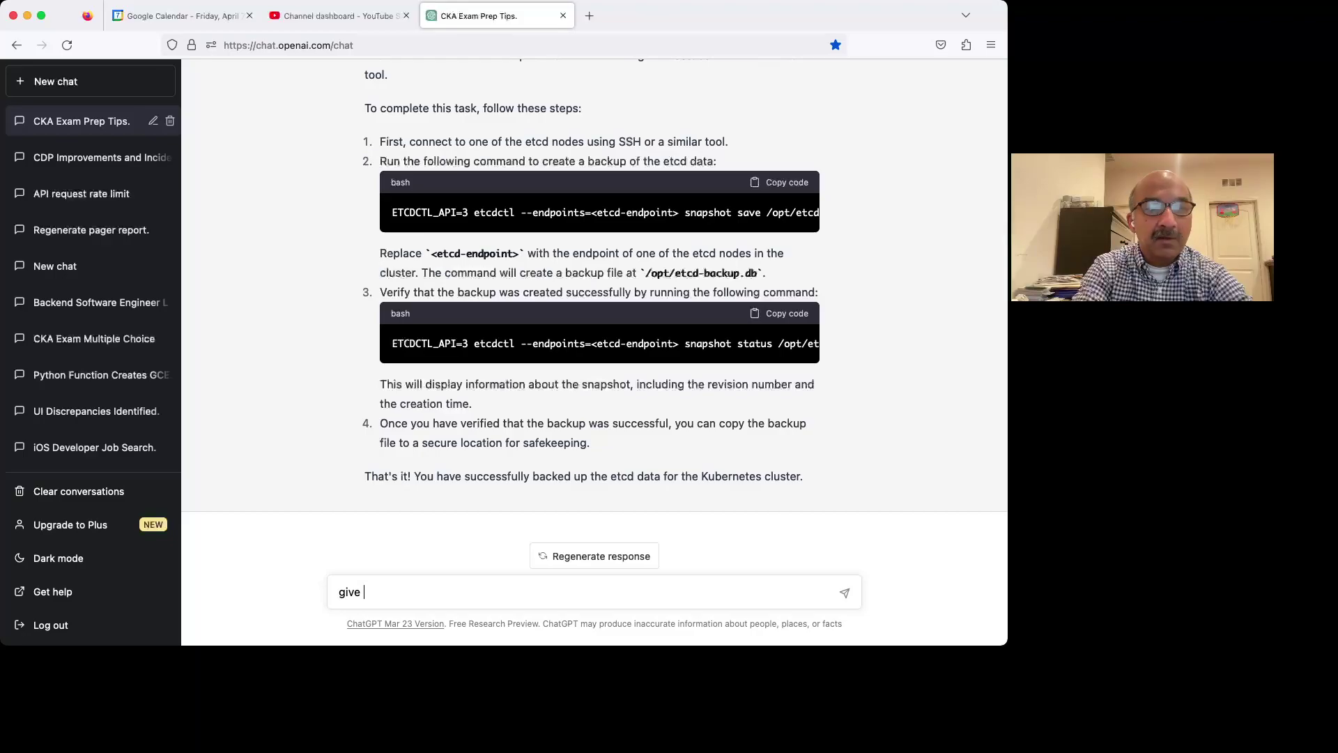
{"action": "type", "text": "an e"}
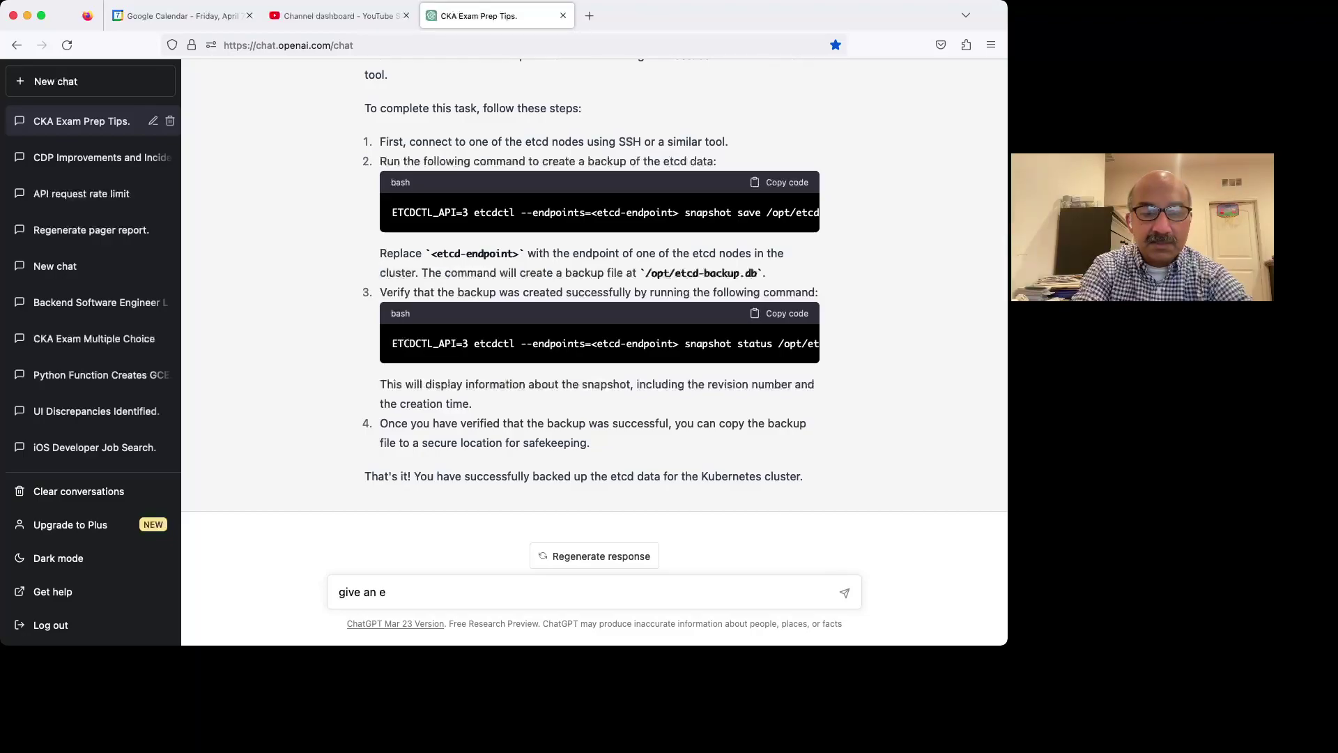
{"action": "type", "text": "xcerci"}
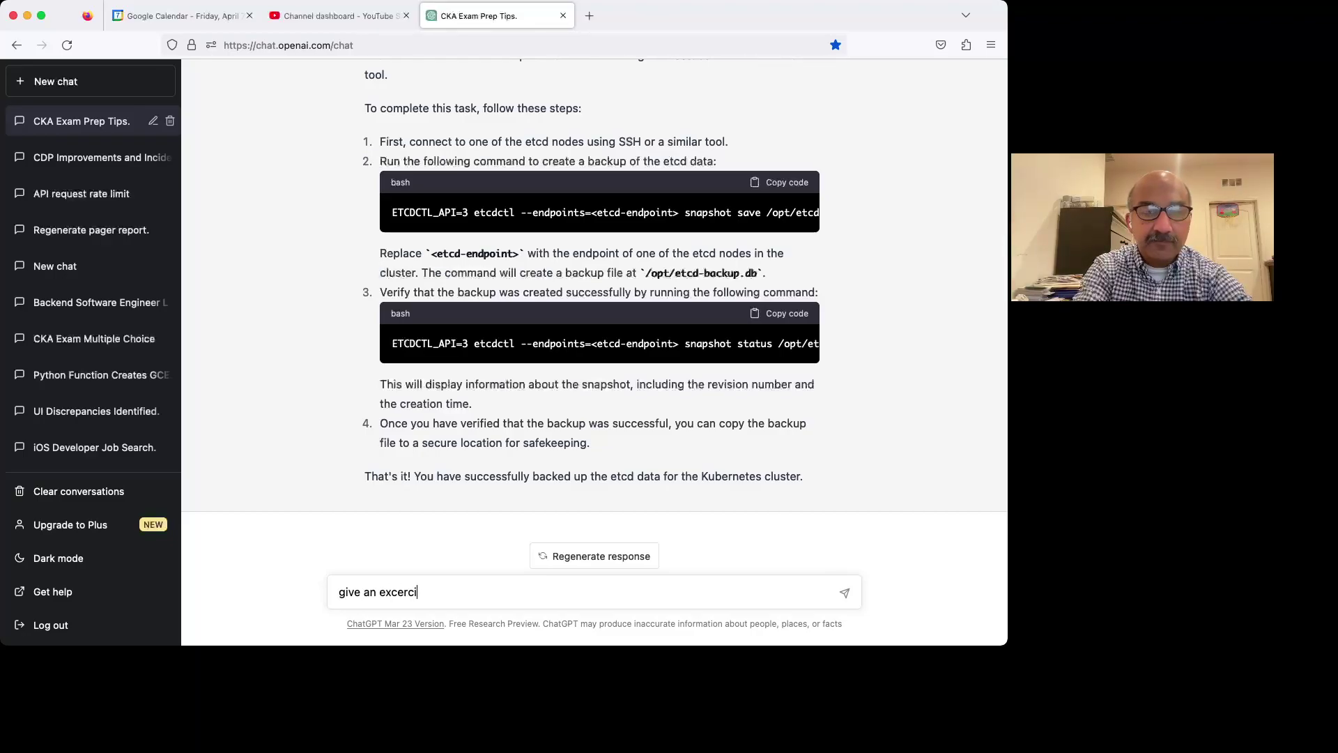
{"action": "type", "text": "se on"}
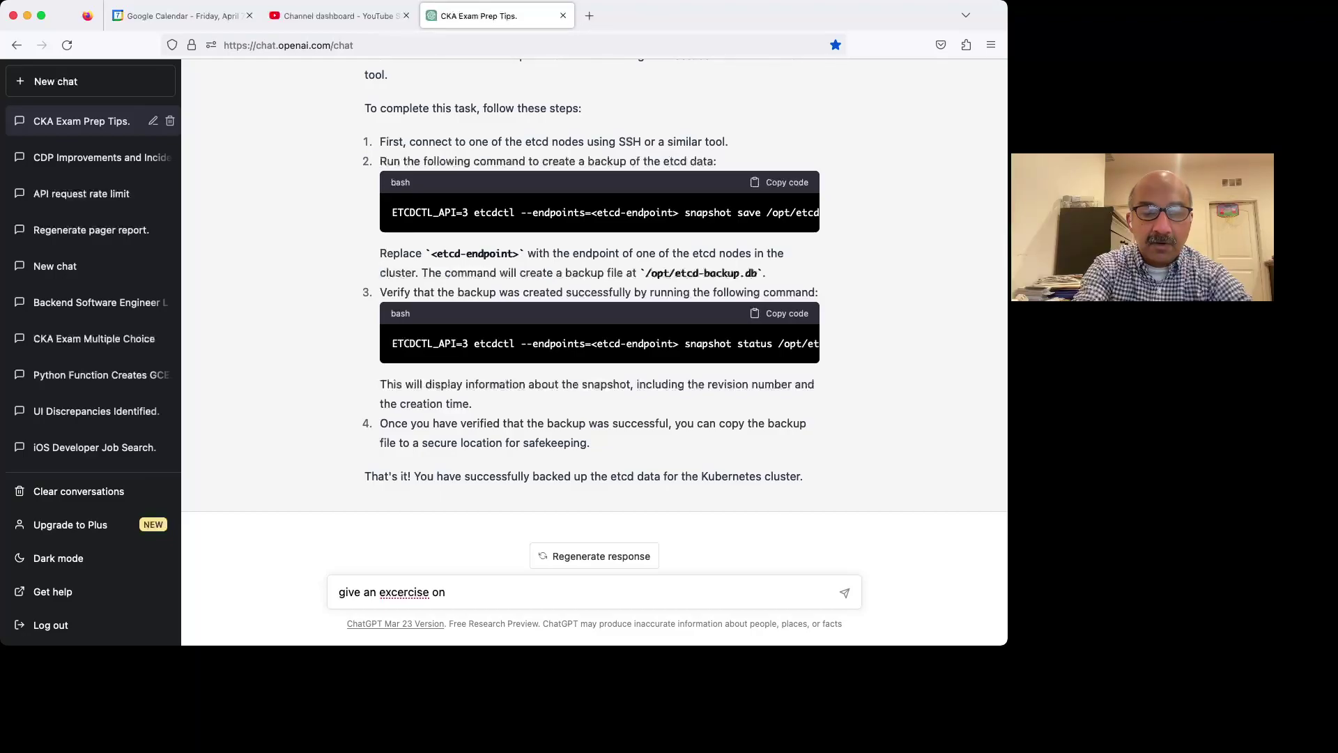
{"action": "type", "text": " RBAC "}
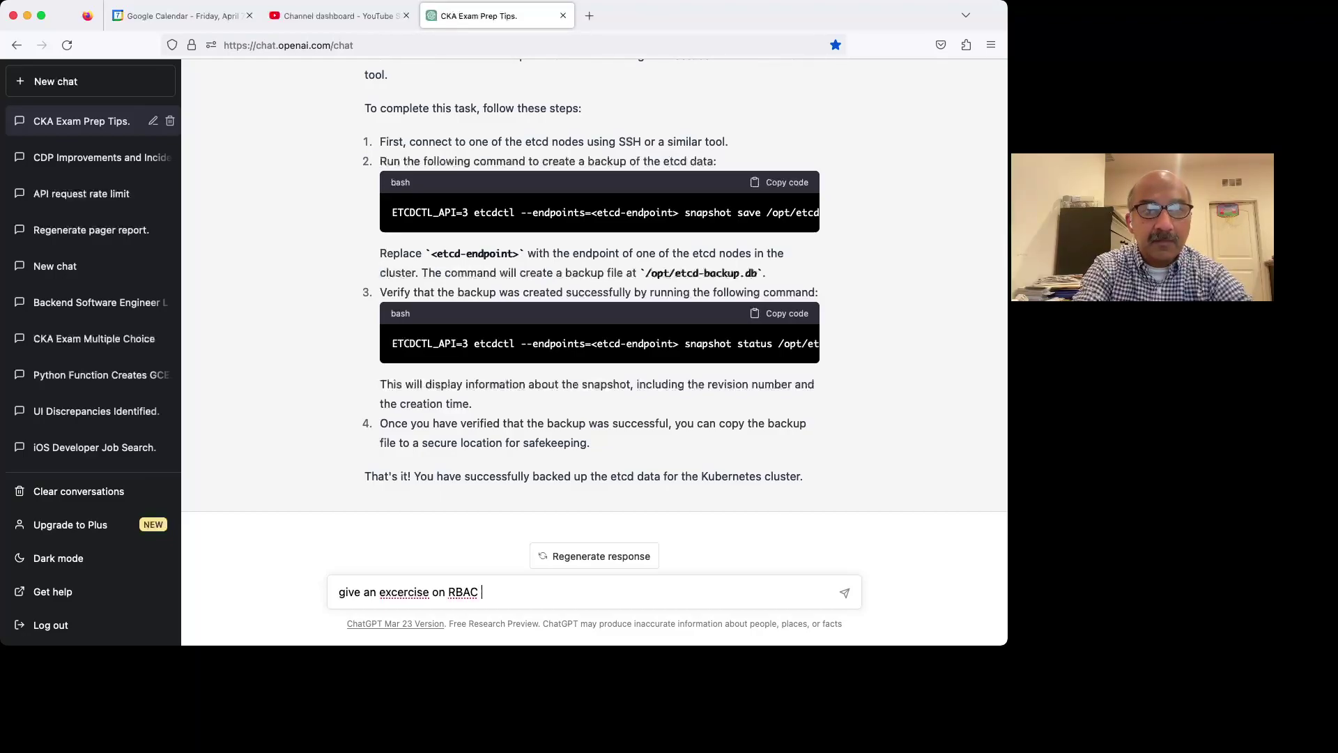
{"action": "type", "text": "of med"}
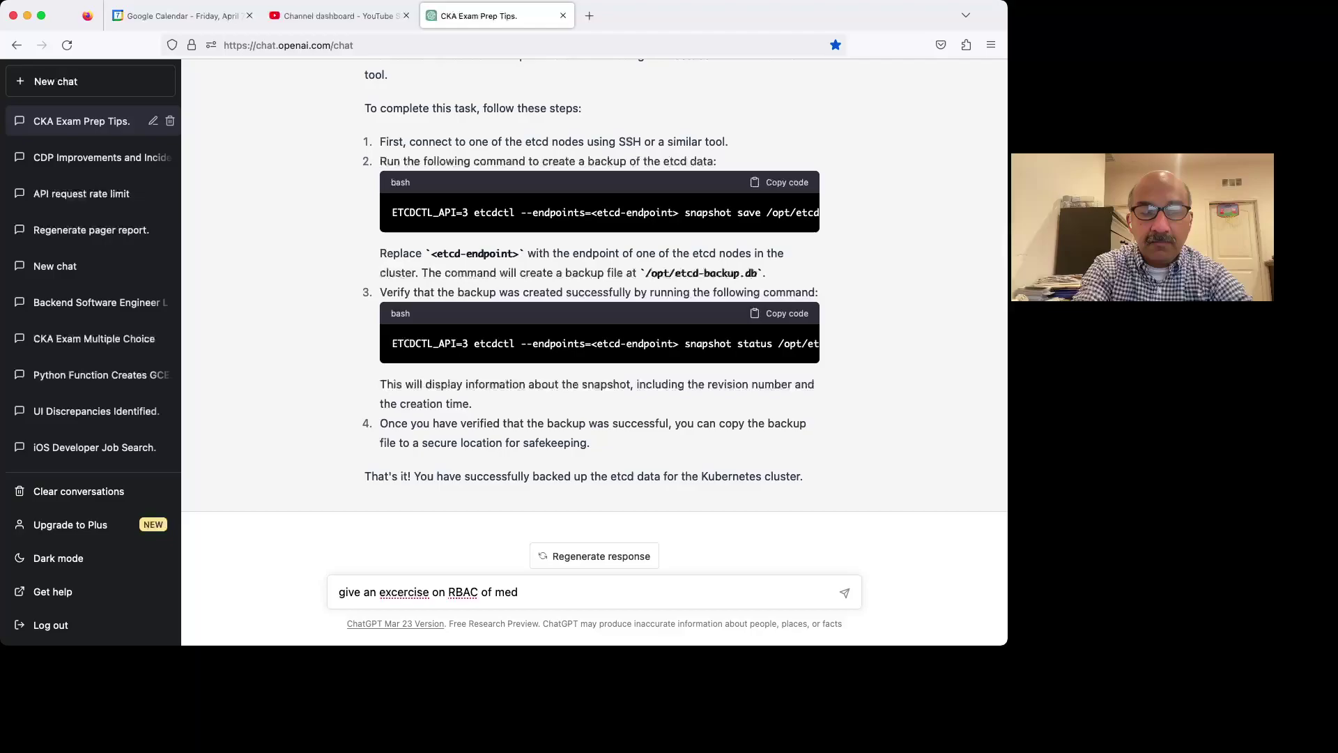
{"action": "type", "text": "ium "}
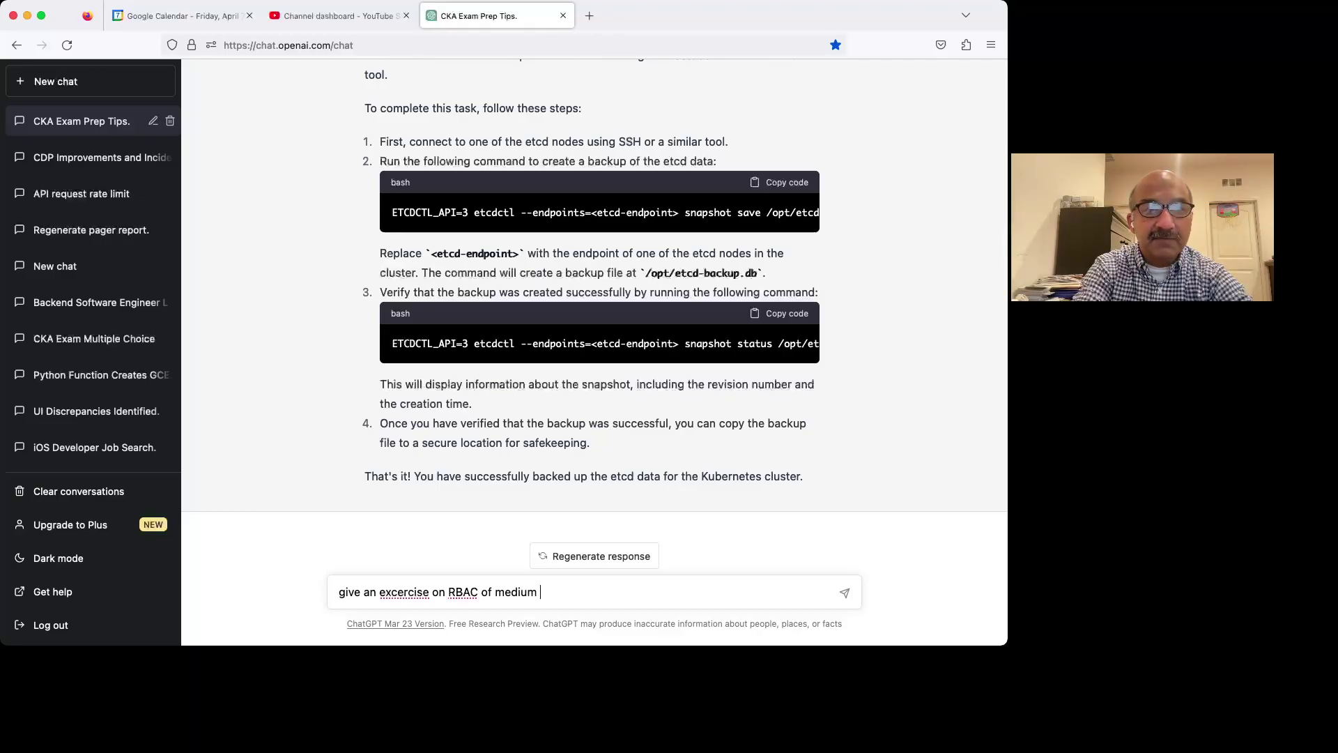
{"action": "type", "text": "level"}
{"action": "key", "text": "Return"}
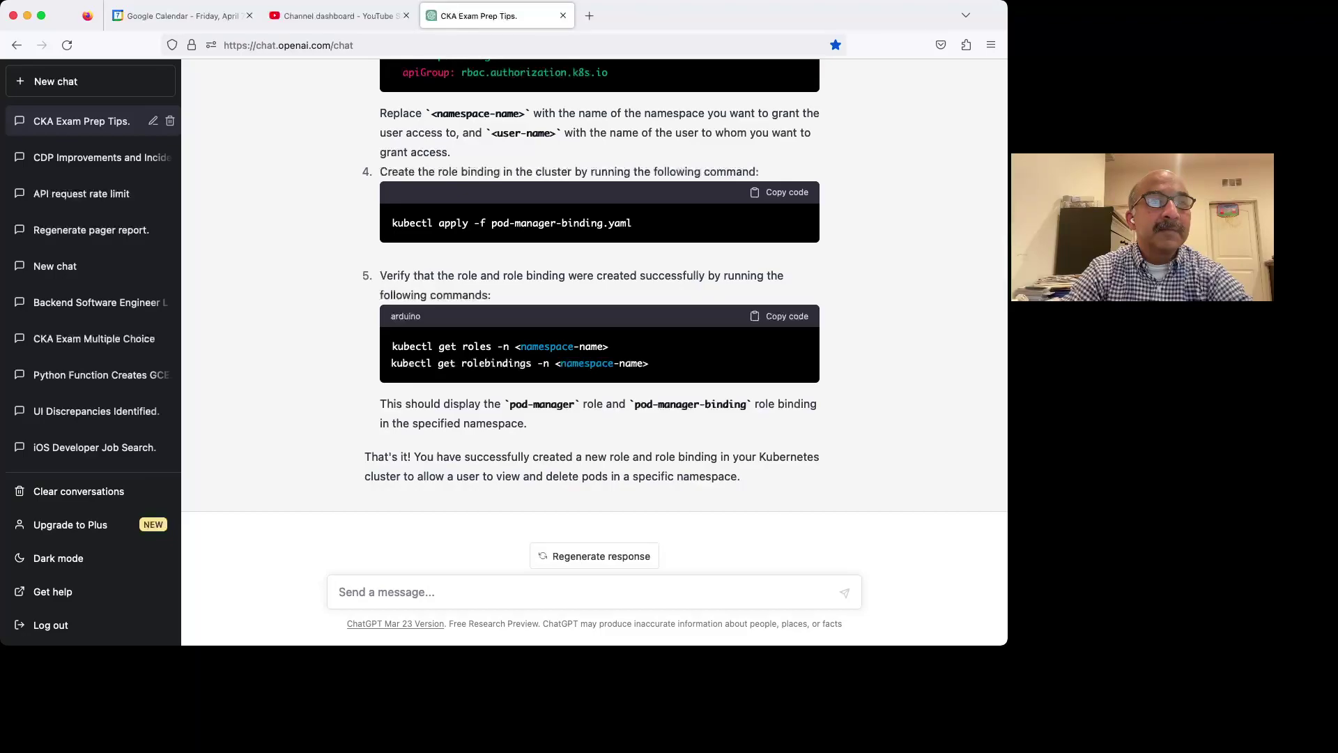
{"action": "scroll", "coordinate": [595, 349], "scroll_direction": "up", "scroll_amount": 5}
{"action": "scroll", "coordinate": [599, 317], "scroll_direction": "up", "scroll_amount": 5}
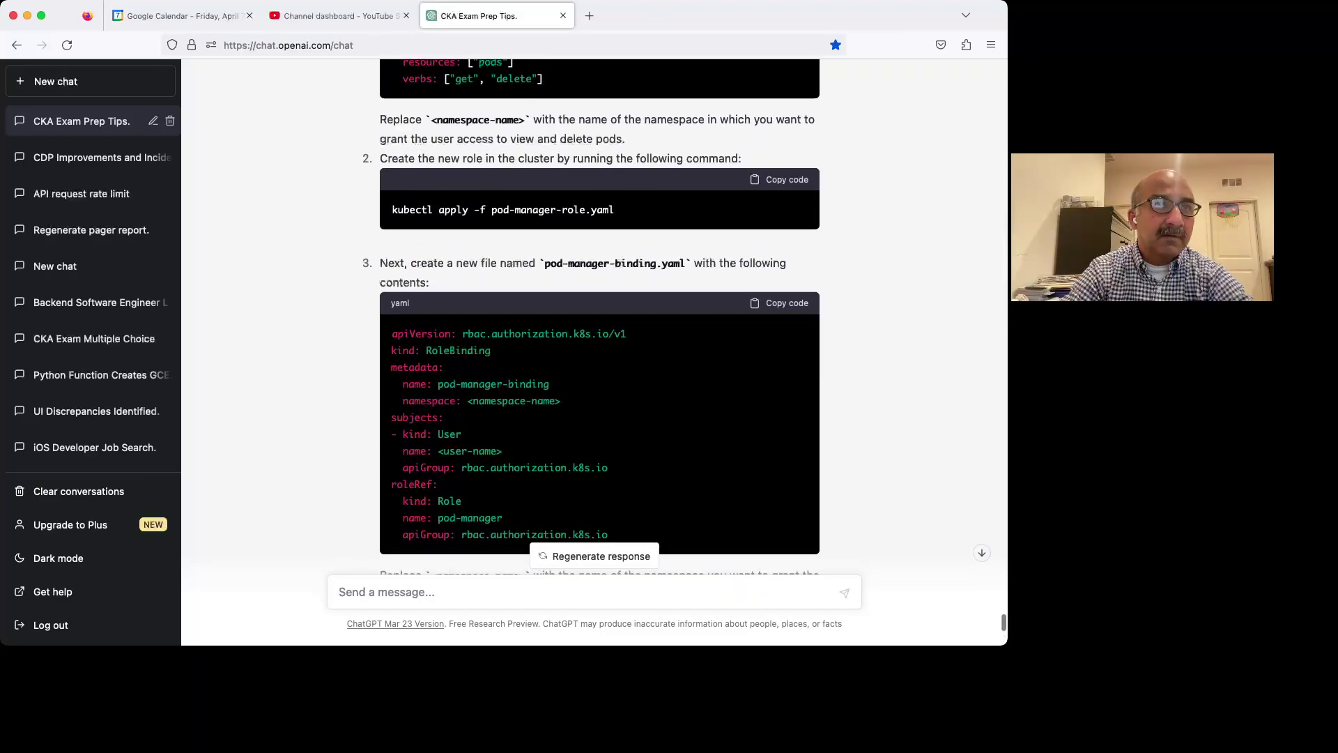
{"action": "scroll", "coordinate": [594, 318], "scroll_direction": "up", "scroll_amount": 2}
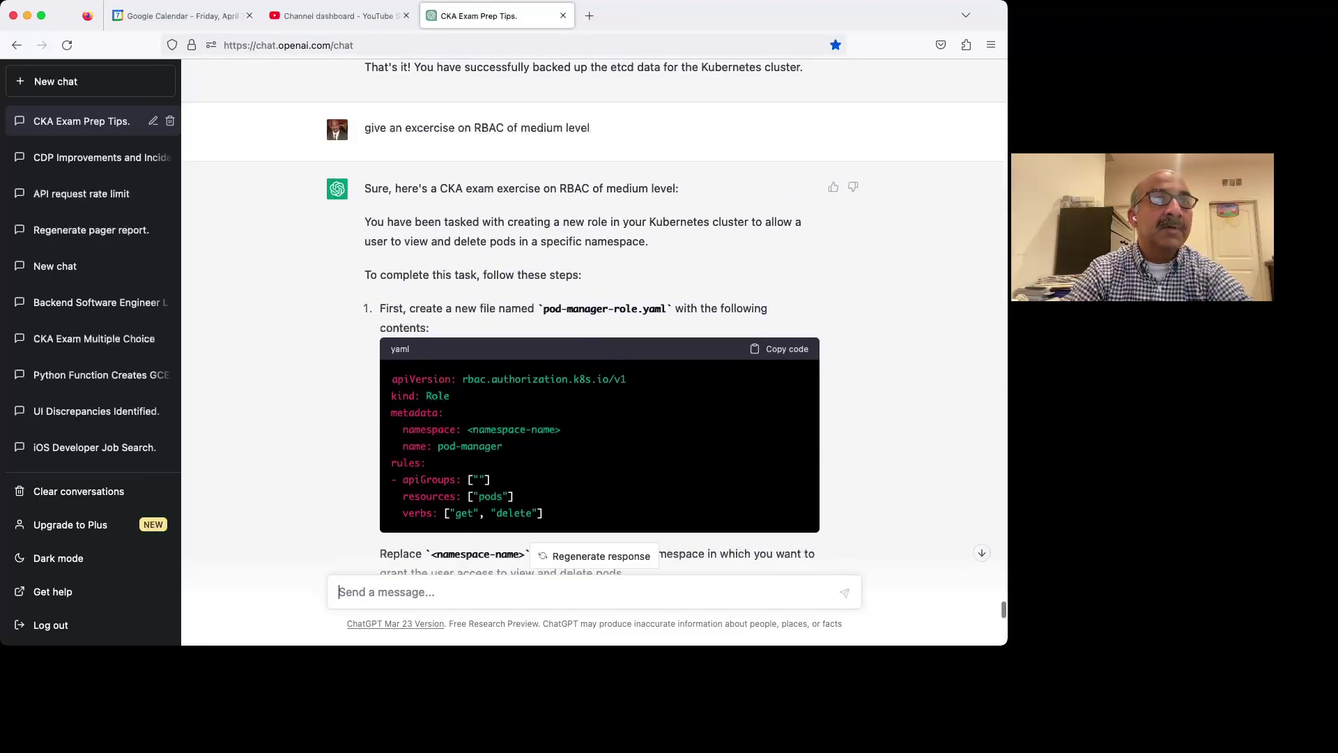
{"action": "scroll", "coordinate": [594, 317], "scroll_direction": "down", "scroll_amount": 3}
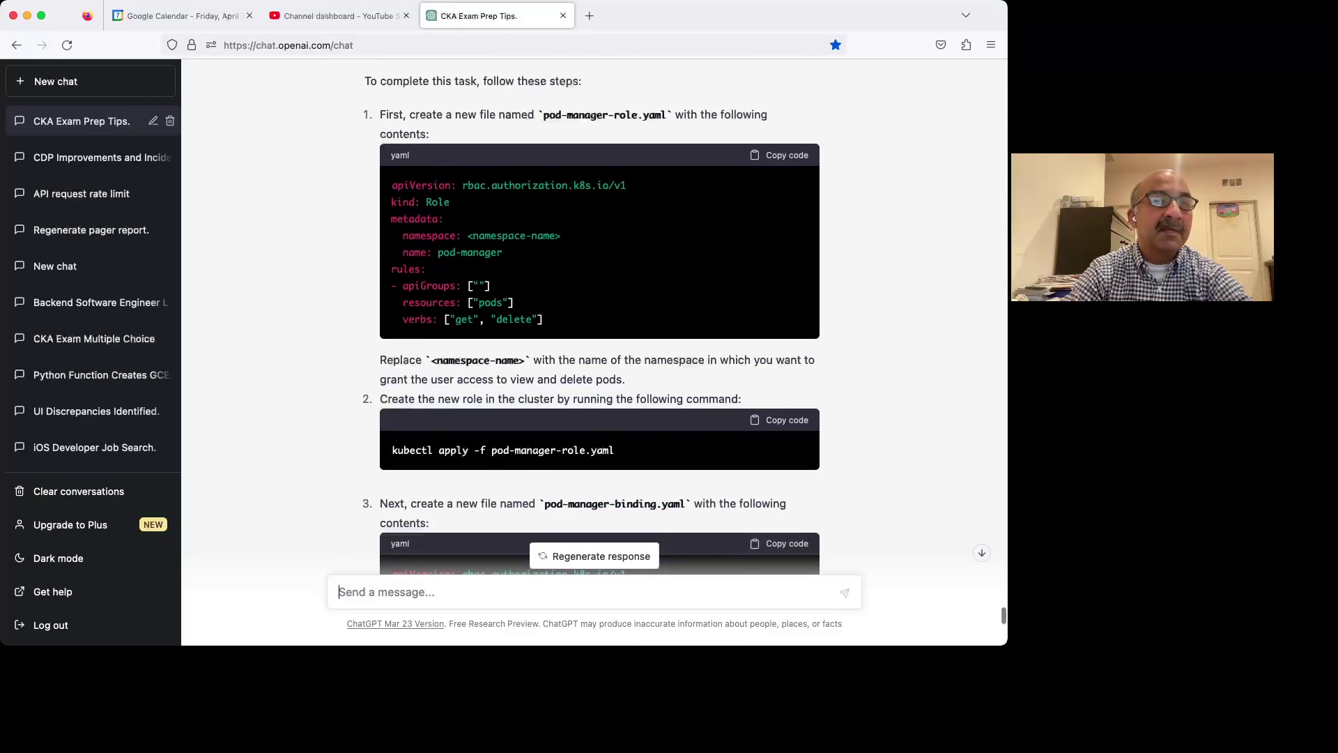
{"action": "scroll", "coordinate": [599, 317], "scroll_direction": "down", "scroll_amount": 8}
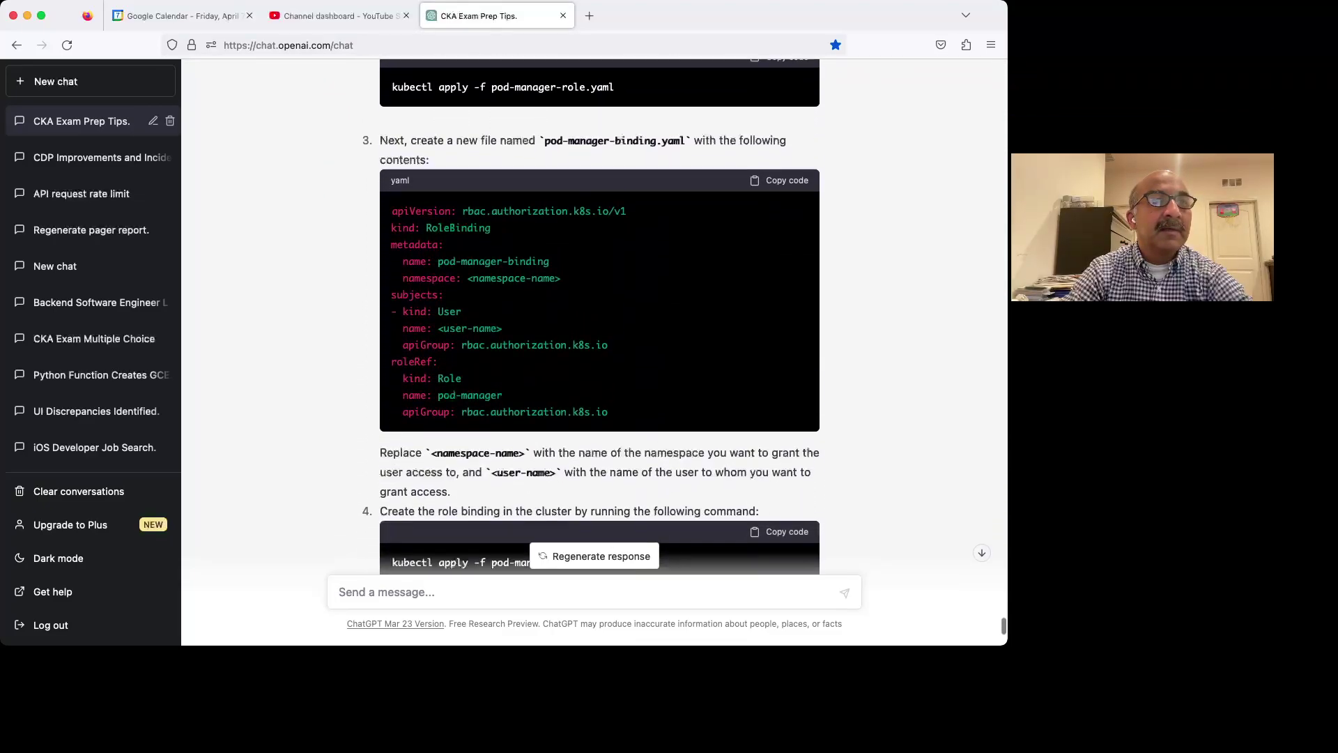
{"action": "scroll", "coordinate": [600, 317], "scroll_direction": "down", "scroll_amount": 3}
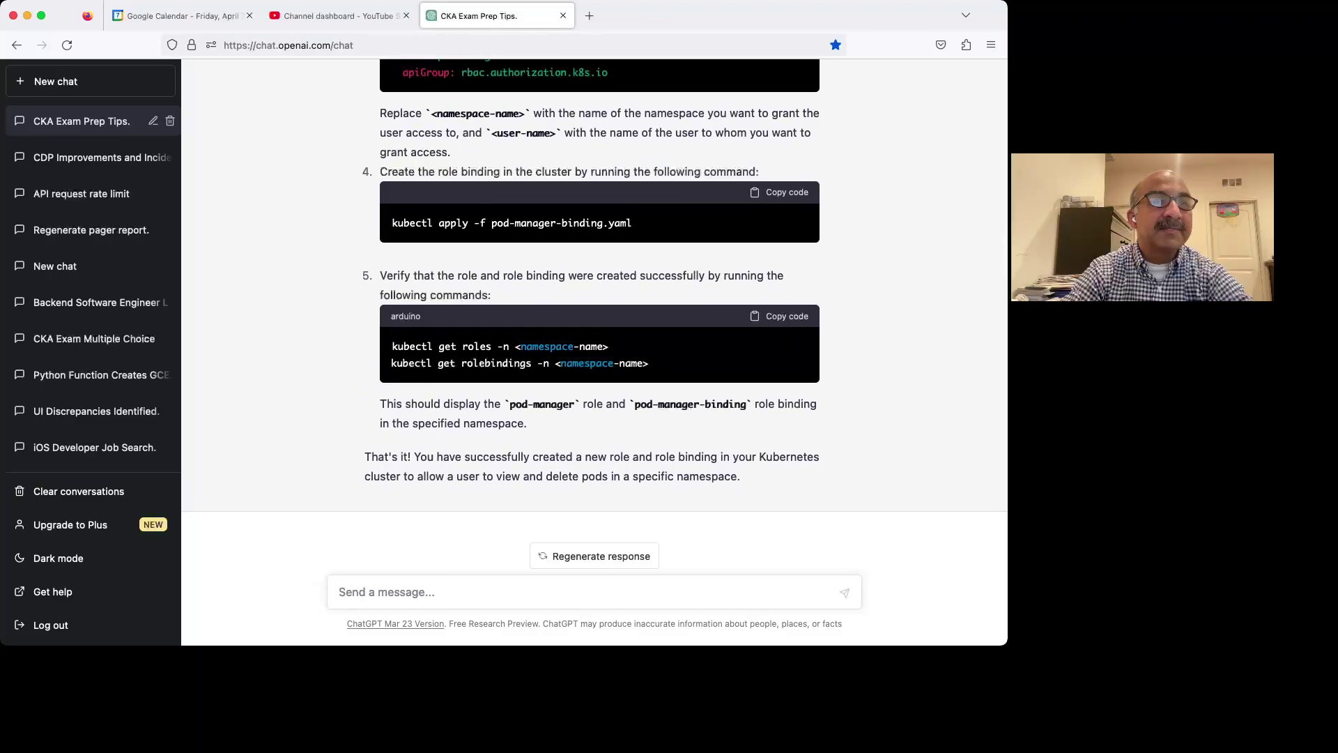